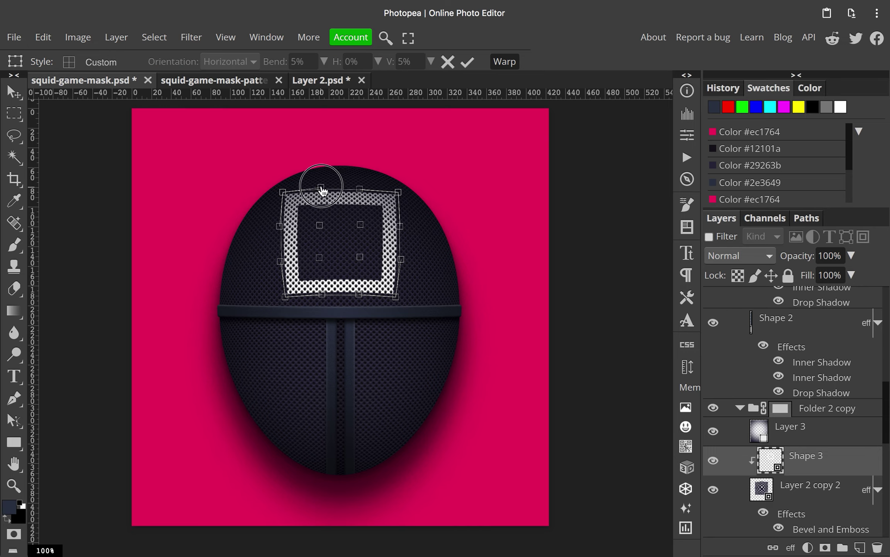
Commit the warp on the forehead emblem and leave the finished mask preview.
{"action": "left_click", "coordinate": [468, 62]}
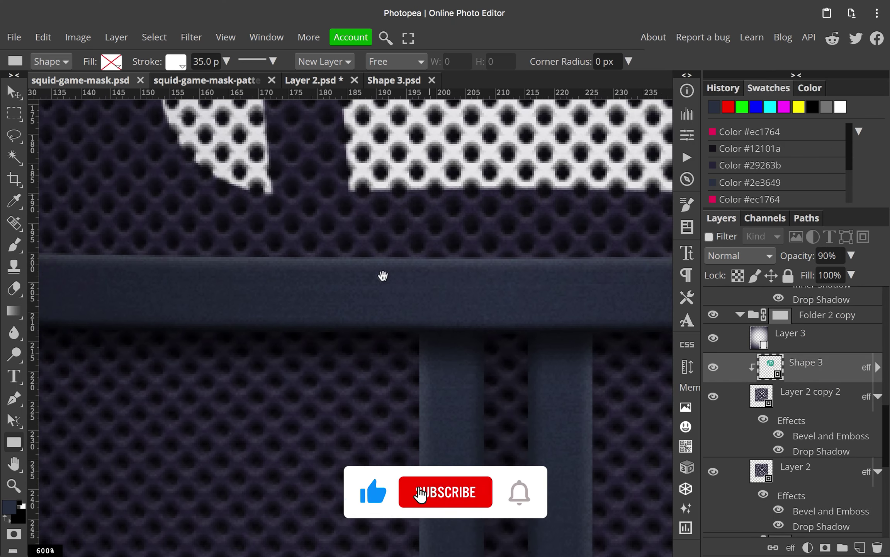
{"action": "scroll", "coordinate": [274, 197], "scroll_direction": "down", "scroll_amount": 10}
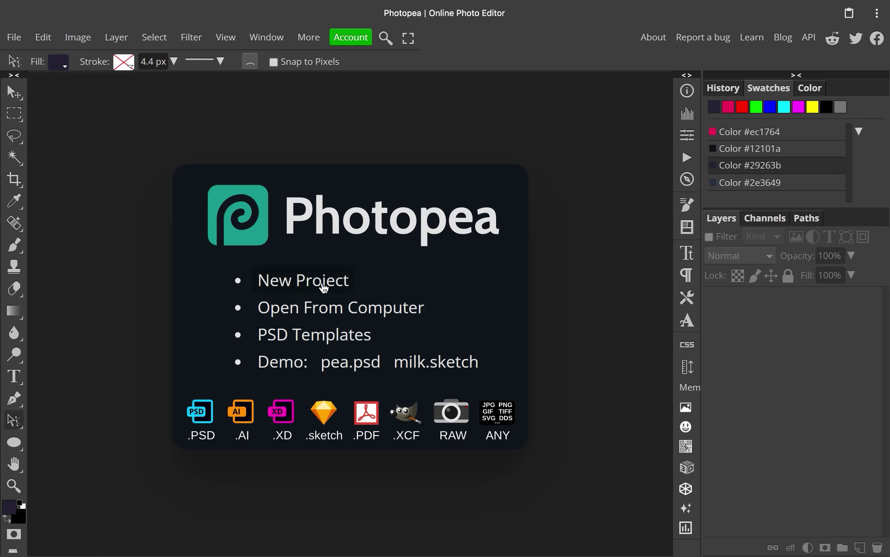
Create a new 1200×1200 document.
{"action": "left_click", "coordinate": [324, 288]}
{"action": "double_click", "coordinate": [108, 122]}
{"action": "type", "text": "1200"}
{"action": "key", "text": "Tab"}
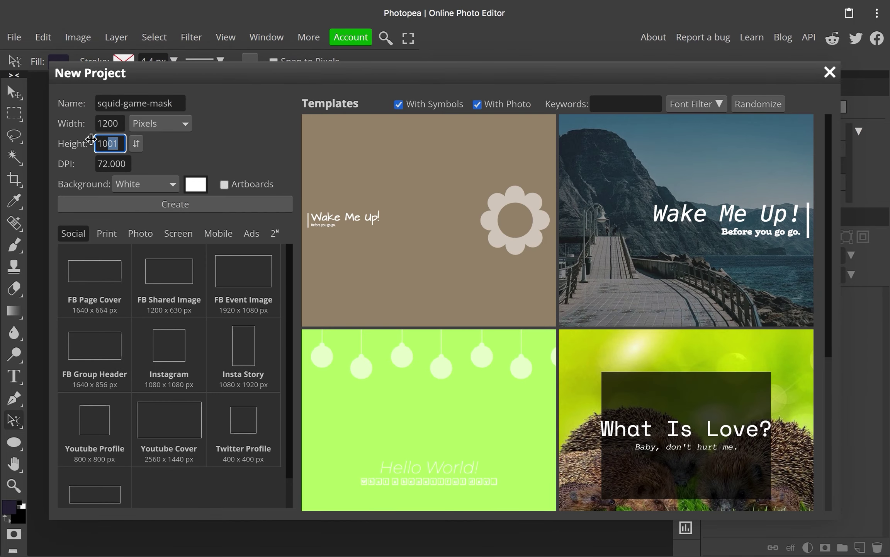
{"action": "left_click_drag", "start_coordinate": [91, 139], "coordinate": [88, 140]}
{"action": "type", "text": "1"}
{"action": "left_click", "coordinate": [175, 204]}
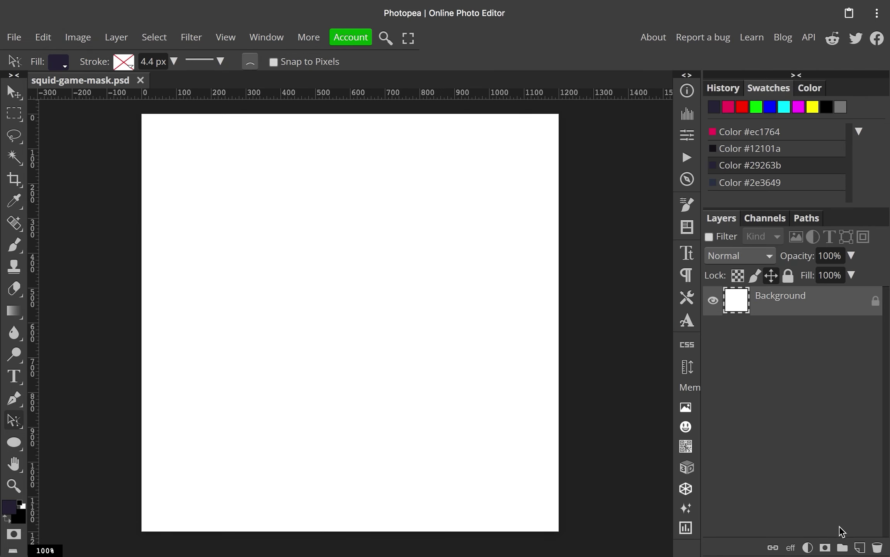
Add a solid Color Fill layer in pink #ec1764.
{"action": "left_click", "coordinate": [808, 547]}
{"action": "left_click", "coordinate": [815, 99]}
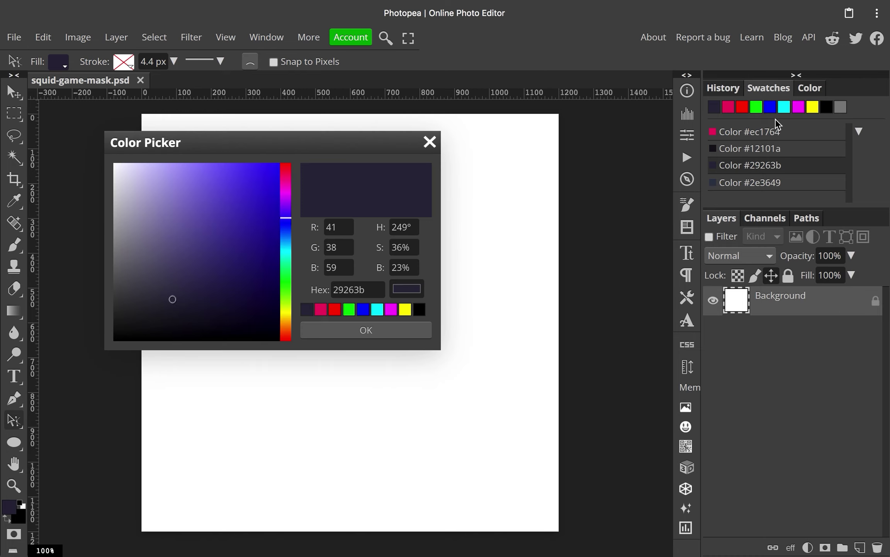
{"action": "left_click", "coordinate": [728, 132]}
{"action": "left_click", "coordinate": [348, 330]}
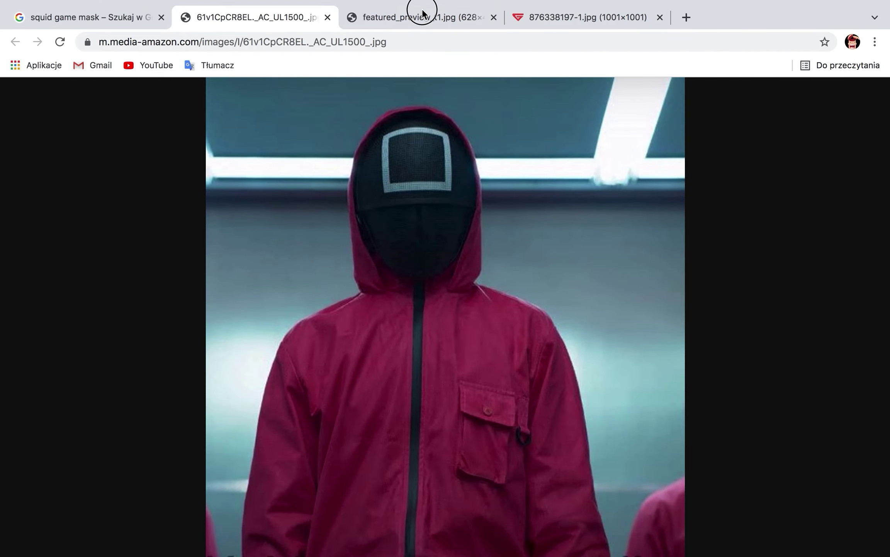
Copy the mask reference photo from the browser and paste it into the document.
{"action": "left_click", "coordinate": [422, 15]}
{"action": "left_click", "coordinate": [549, 17]}
{"action": "right_click", "coordinate": [455, 248]}
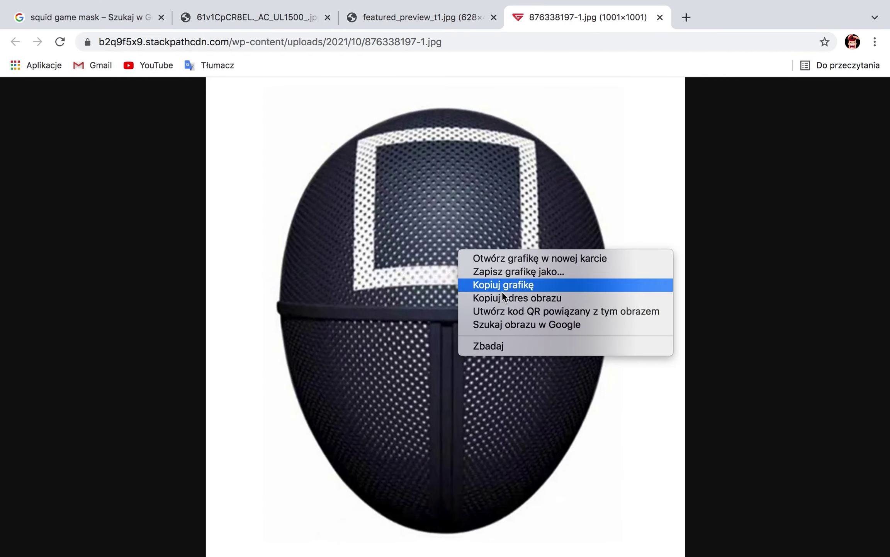
{"action": "left_click", "coordinate": [509, 282]}
{"action": "key", "text": "super+Tab"}
{"action": "key", "text": "ctrl+v"}
Centre and lock the mask photo, then place guides at its top, bottom, left and right edges.
{"action": "key", "text": "v"}
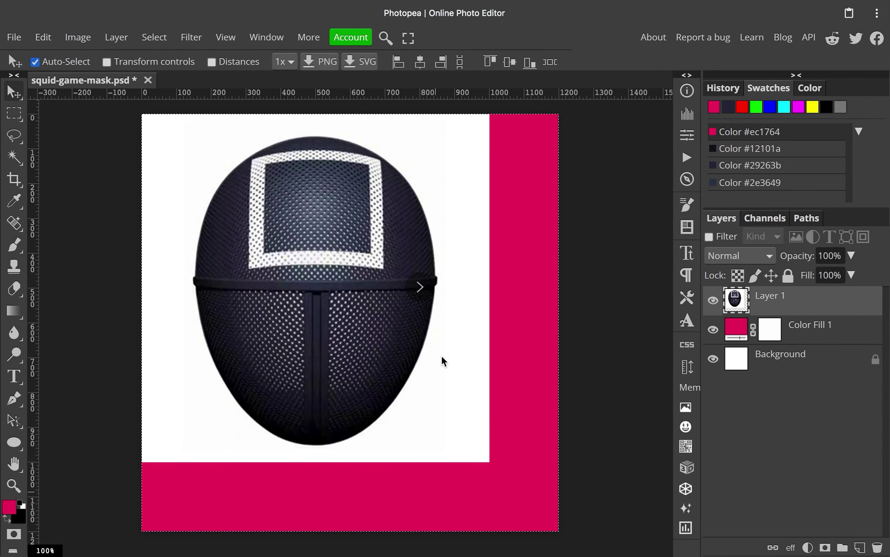
{"action": "left_click", "coordinate": [420, 62]}
{"action": "left_click", "coordinate": [510, 63]}
{"action": "key", "text": "ctrl+slash"}
{"action": "left_click_drag", "start_coordinate": [369, 95], "coordinate": [386, 483]}
{"action": "left_click_drag", "start_coordinate": [33, 294], "coordinate": [229, 294]}
{"action": "left_click_drag", "start_coordinate": [34, 301], "coordinate": [469, 310]}
Fade the mask photo to 20% opacity and draw an ellipse between the guides.
{"action": "left_click", "coordinate": [804, 342]}
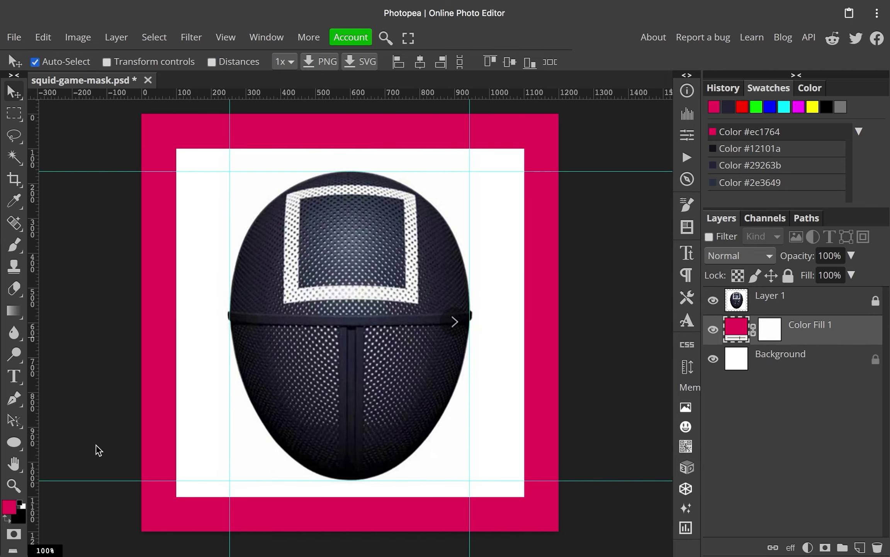
{"action": "left_click", "coordinate": [14, 441]}
{"action": "left_click", "coordinate": [774, 304]}
{"action": "key", "text": "2"}
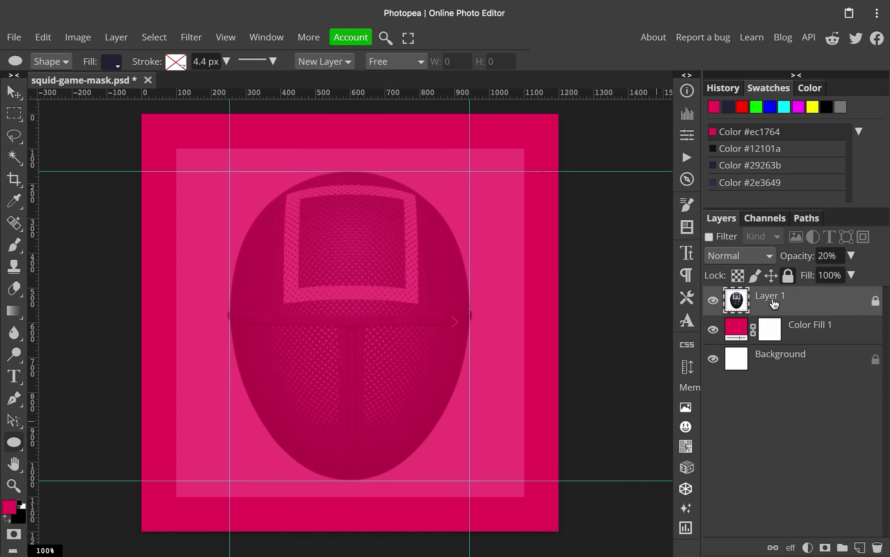
{"action": "left_click", "coordinate": [790, 339]}
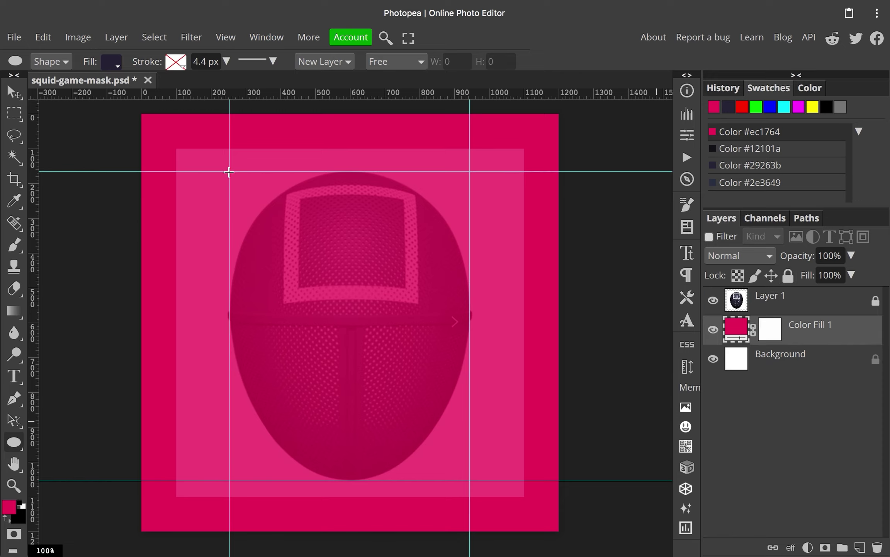
{"action": "left_click_drag", "start_coordinate": [229, 172], "coordinate": [470, 482]}
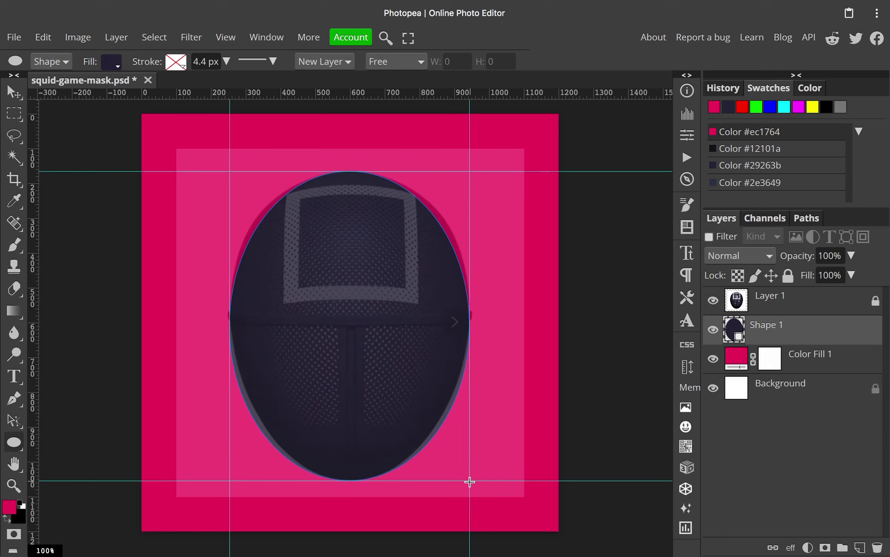
{"action": "right_click", "coordinate": [14, 420]}
Raise the ellipse's left and right side anchors with Direct Selection.
{"action": "left_click", "coordinate": [65, 440]}
{"action": "left_click", "coordinate": [239, 310]}
{"action": "key", "text": "shift+Up"}
{"action": "key", "text": "shift+Up"}
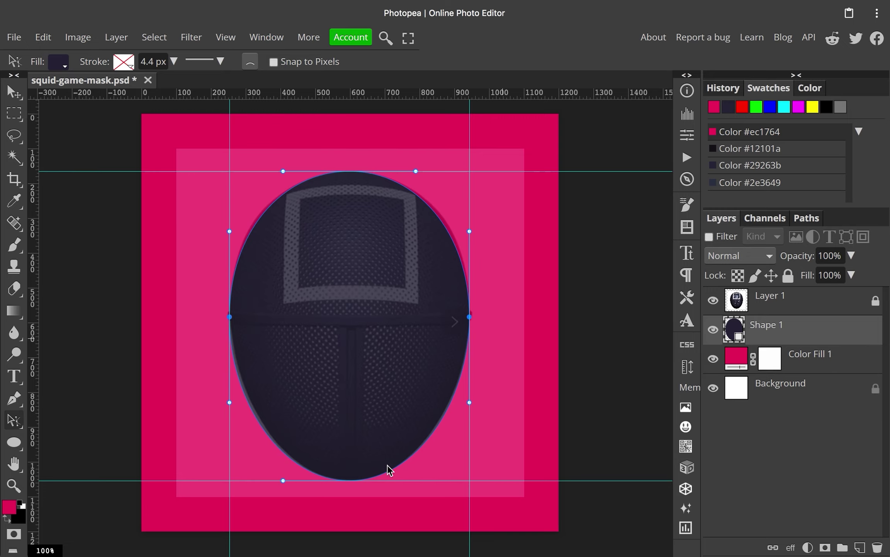
{"action": "left_click", "coordinate": [349, 418], "text": "ctrl"}
{"action": "mouse_move", "coordinate": [341, 397]}
{"action": "left_mouse_down"}
{"action": "mouse_move", "coordinate": [334, 375]}
{"action": "mouse_move", "coordinate": [334, 398]}
{"action": "left_mouse_up"}
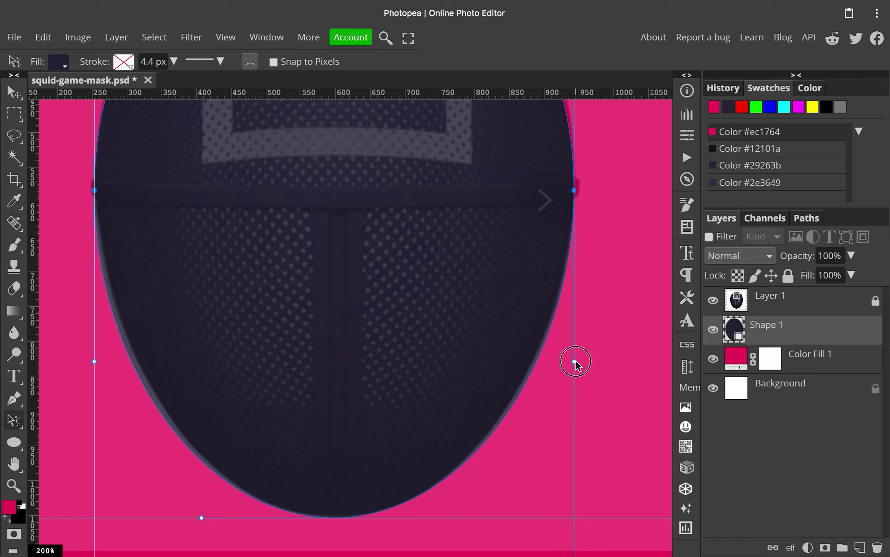
{"action": "left_click_drag", "start_coordinate": [575, 362], "coordinate": [574, 352]}
{"action": "left_click_drag", "start_coordinate": [94, 362], "coordinate": [95, 350]}
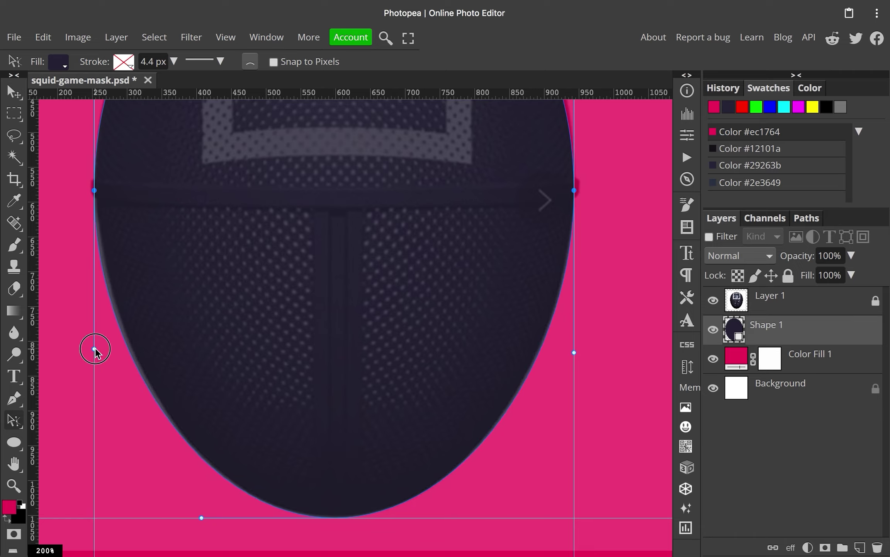
{"action": "left_click", "coordinate": [207, 517]}
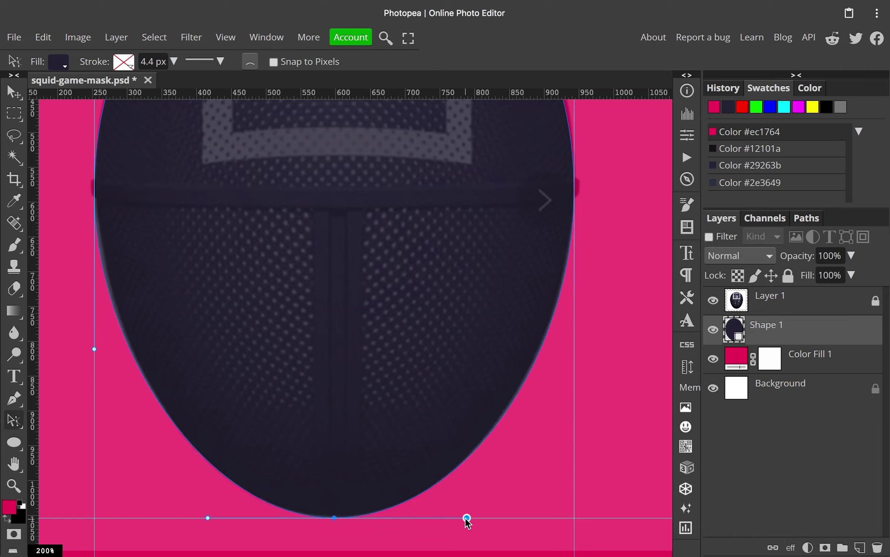
Widen the top curve handles and lift the side anchors further into an egg shape.
{"action": "scroll", "coordinate": [402, 463], "scroll_direction": "up", "scroll_amount": 10}
{"action": "scroll", "coordinate": [344, 317], "scroll_direction": "down", "scroll_amount": 5}
{"action": "left_click_drag", "start_coordinate": [201, 215], "coordinate": [192, 215]}
{"action": "left_click_drag", "start_coordinate": [467, 215], "coordinate": [484, 216]}
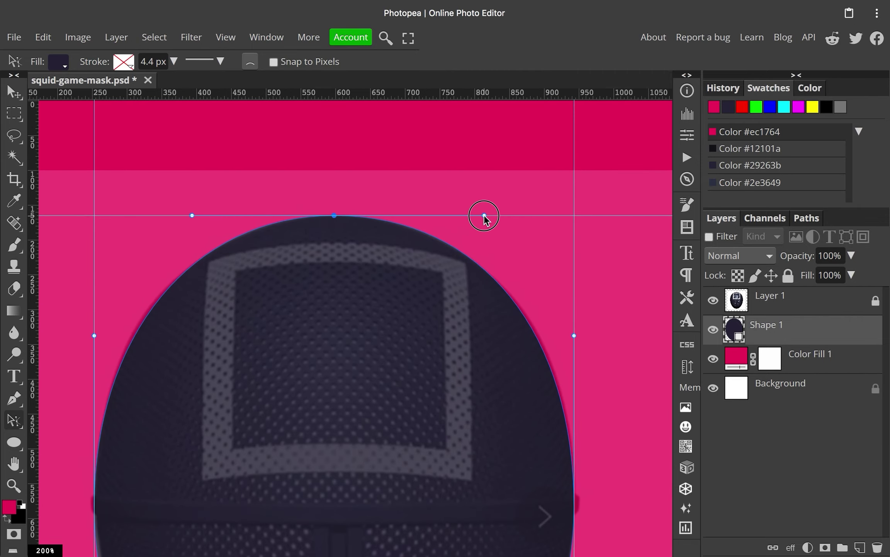
{"action": "left_click_drag", "start_coordinate": [574, 335], "coordinate": [574, 328]}
{"action": "left_click_drag", "start_coordinate": [94, 335], "coordinate": [94, 319]}
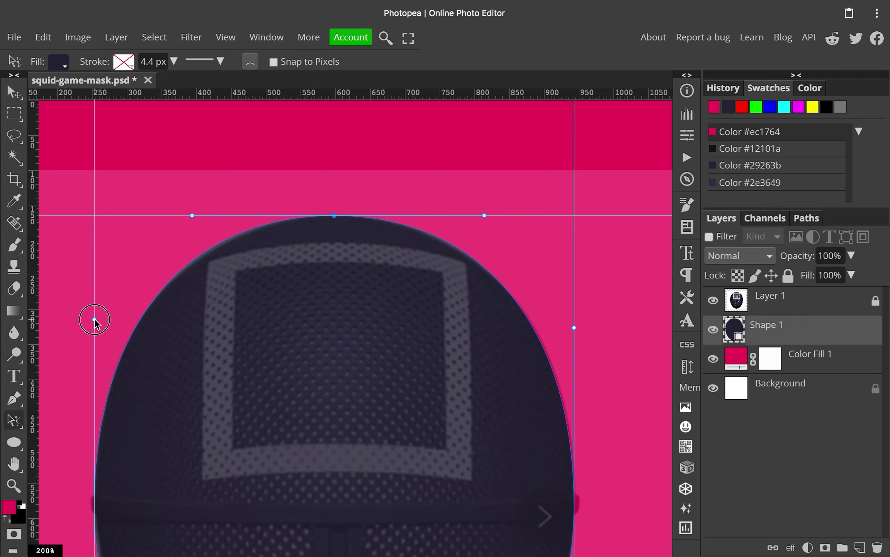
{"action": "left_click_drag", "start_coordinate": [192, 215], "coordinate": [201, 215]}
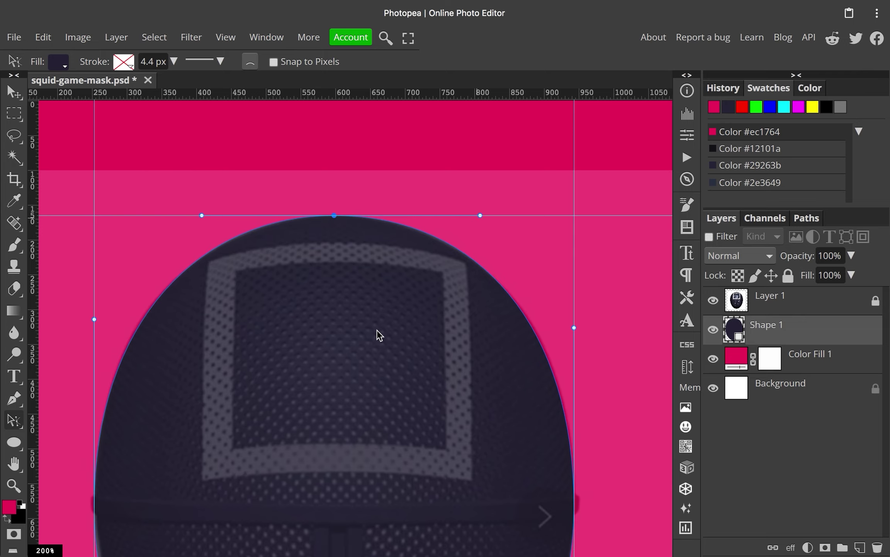
Return to the full document view and hide the reference photo and guides.
{"action": "key", "text": "ctrl+minus"}
{"action": "left_click", "coordinate": [354, 483]}
{"action": "key", "text": "ctrl+1"}
{"action": "left_click", "coordinate": [713, 301]}
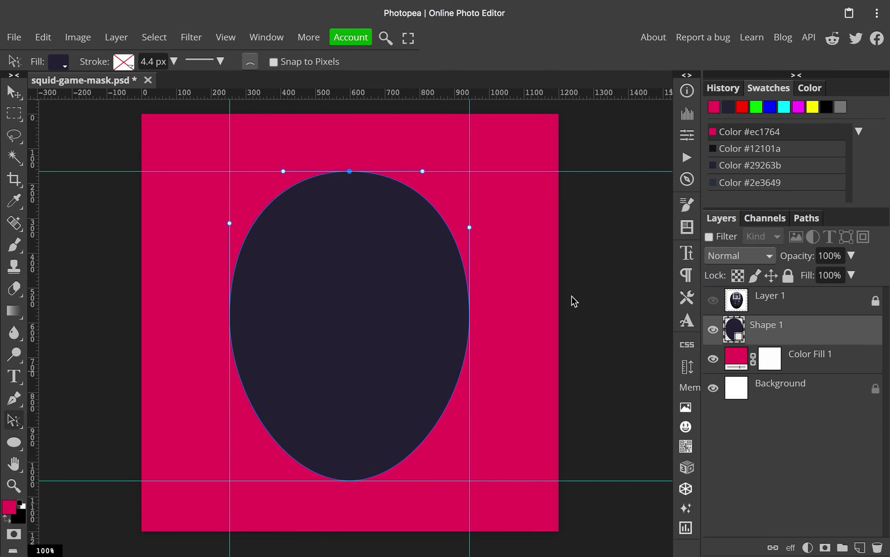
{"action": "key", "text": "ctrl+semicolon"}
Create a new 100×100 document named squid-game-mask-pattern.
{"action": "left_click", "coordinate": [14, 36]}
{"action": "left_click", "coordinate": [36, 56]}
{"action": "left_click", "coordinate": [180, 104]}
{"action": "type", "text": "pattern"}
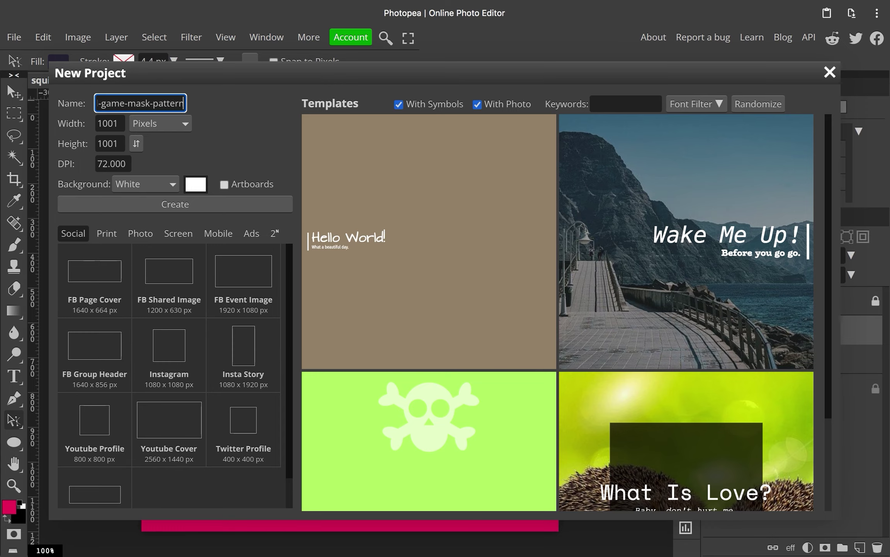
{"action": "key", "text": "Tab"}
{"action": "type", "text": "10"}
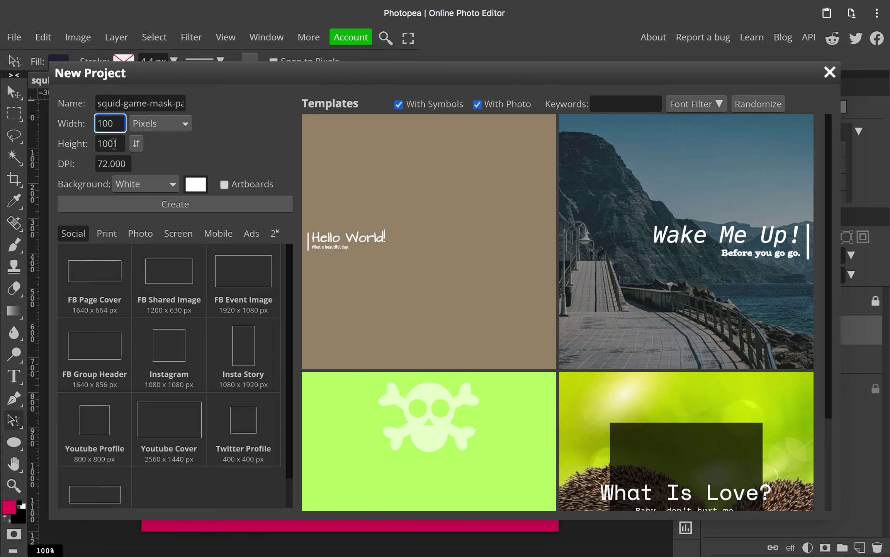
{"action": "key", "text": "Tab"}
{"action": "left_click", "coordinate": [175, 203]}
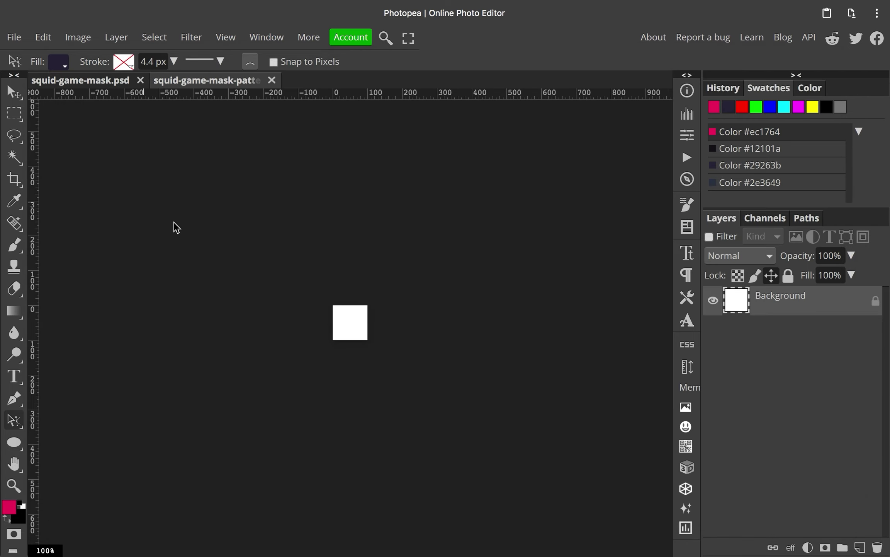
Draw a dark #29263b circle and centre it on the canvas.
{"action": "left_click", "coordinate": [417, 318]}
{"action": "left_click", "coordinate": [389, 315]}
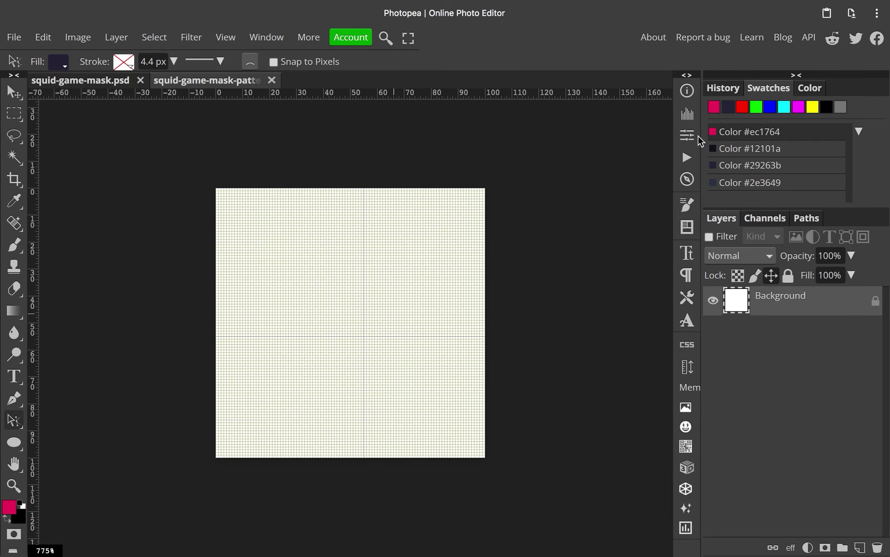
{"action": "left_click", "coordinate": [752, 164]}
{"action": "left_click", "coordinate": [15, 442]}
{"action": "left_click_drag", "start_coordinate": [291, 260], "coordinate": [379, 356]}
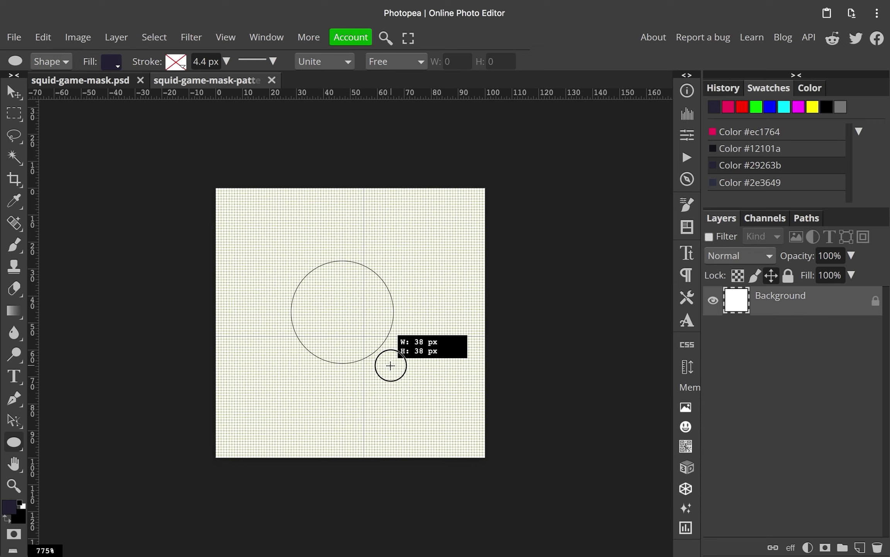
{"action": "left_click_drag", "start_coordinate": [379, 357], "coordinate": [394, 367]}
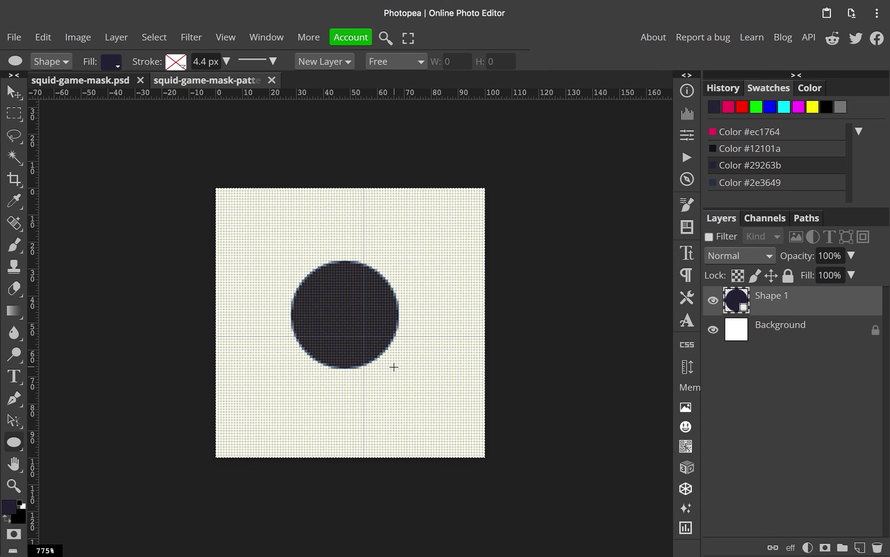
{"action": "key", "text": "v"}
{"action": "left_click", "coordinate": [420, 62]}
{"action": "left_click", "coordinate": [511, 62]}
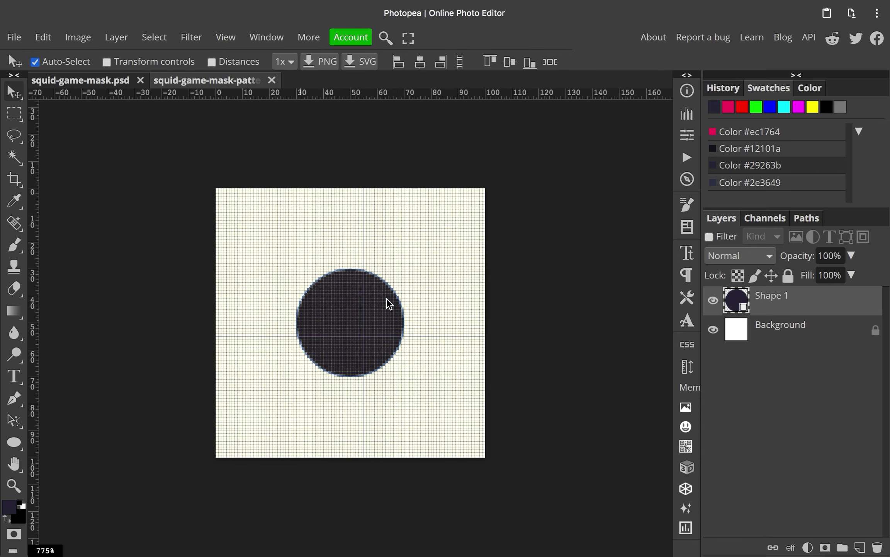
{"action": "key", "text": "ctrl+minus"}
Duplicate the circle and move the copies onto the canvas corners.
{"action": "key", "text": "ctrl+j"}
{"action": "mouse_move", "coordinate": [367, 331]}
{"action": "left_mouse_down"}
{"action": "mouse_move", "coordinate": [281, 245]}
{"action": "mouse_move", "coordinate": [453, 248]}
{"action": "mouse_move", "coordinate": [439, 419]}
{"action": "left_mouse_up"}
{"action": "key", "text": "ctrl+j"}
{"action": "key", "text": "ctrl+j"}
{"action": "left_click", "coordinate": [281, 257]}
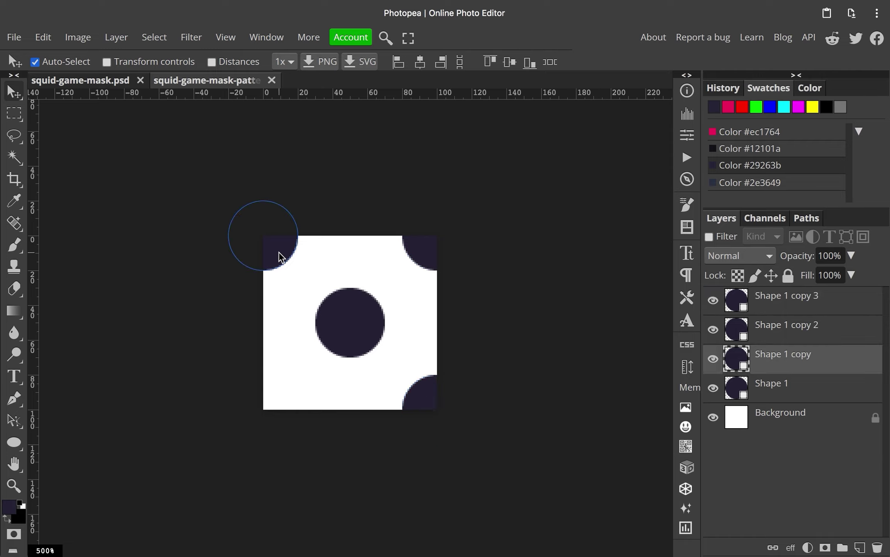
{"action": "key", "text": "ctrl+j"}
{"action": "left_click_drag", "start_coordinate": [281, 257], "coordinate": [280, 430]}
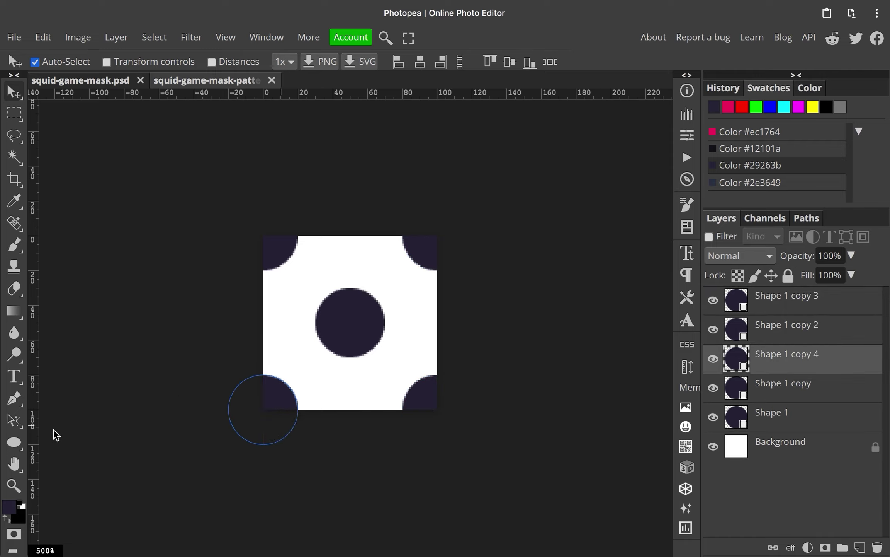
{"action": "left_click_drag", "start_coordinate": [13, 442], "coordinate": [79, 444]}
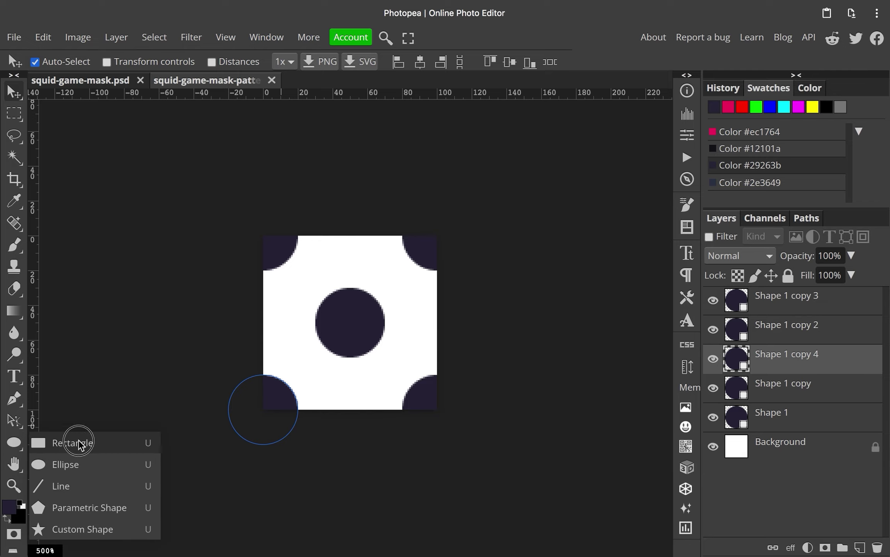
Add a centred 100×100 rectangle and move its layer to the top.
{"action": "left_click", "coordinate": [79, 443]}
{"action": "left_click", "coordinate": [286, 300]}
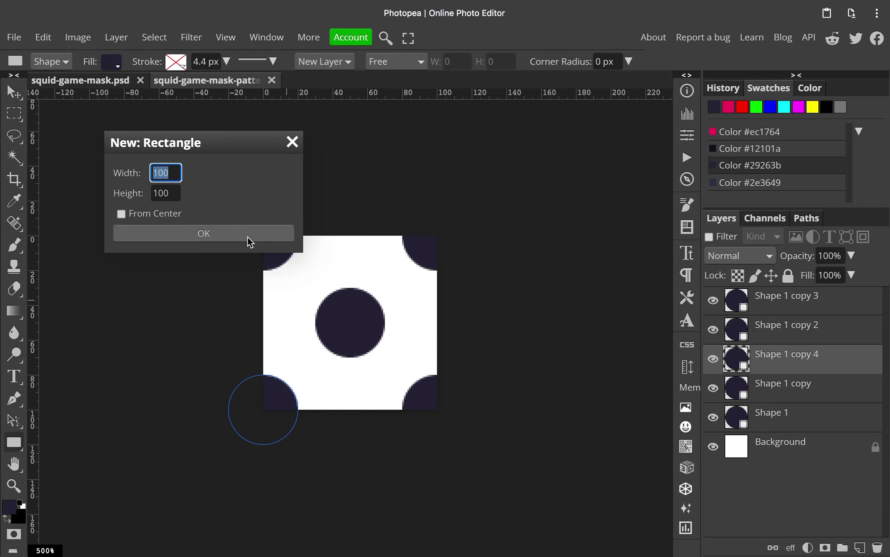
{"action": "left_click", "coordinate": [249, 240]}
{"action": "key", "text": "ctrl+a"}
{"action": "key", "text": "v"}
{"action": "left_click", "coordinate": [420, 62]}
{"action": "left_click", "coordinate": [510, 61]}
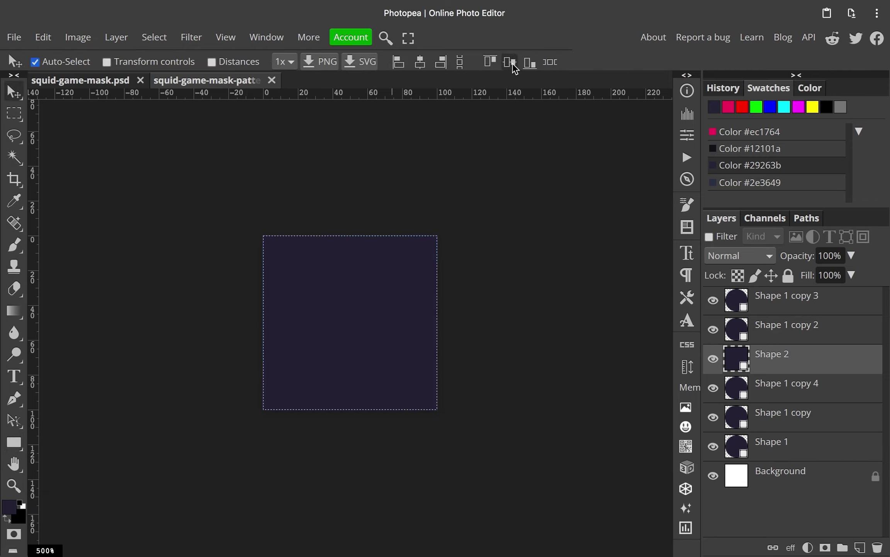
{"action": "left_click_drag", "start_coordinate": [787, 354], "coordinate": [777, 300]}
Merge all the circle layers and the rectangle into one shape layer.
{"action": "left_click", "coordinate": [774, 444], "text": "shift"}
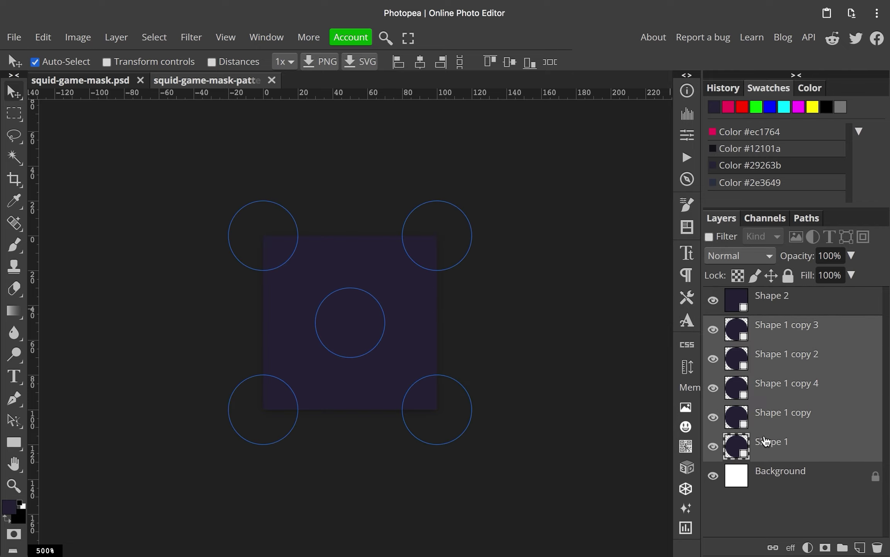
{"action": "key", "text": "ctrl+e"}
{"action": "left_click", "coordinate": [775, 305], "text": "shift"}
{"action": "key", "text": "ctrl+e"}
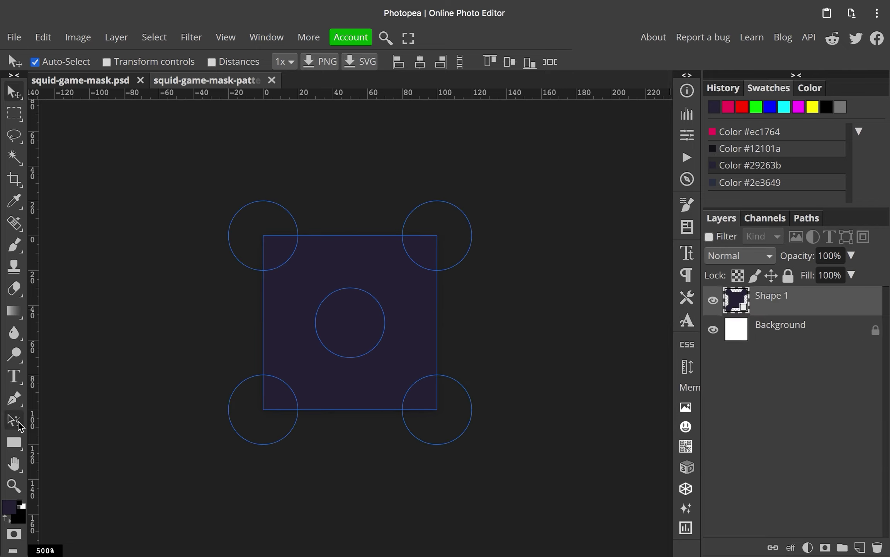
Set the paths to Exclude so the circles cut holes, then merge the components.
{"action": "right_click", "coordinate": [13, 421]}
{"action": "left_click", "coordinate": [73, 414]}
{"action": "left_click", "coordinate": [263, 321]}
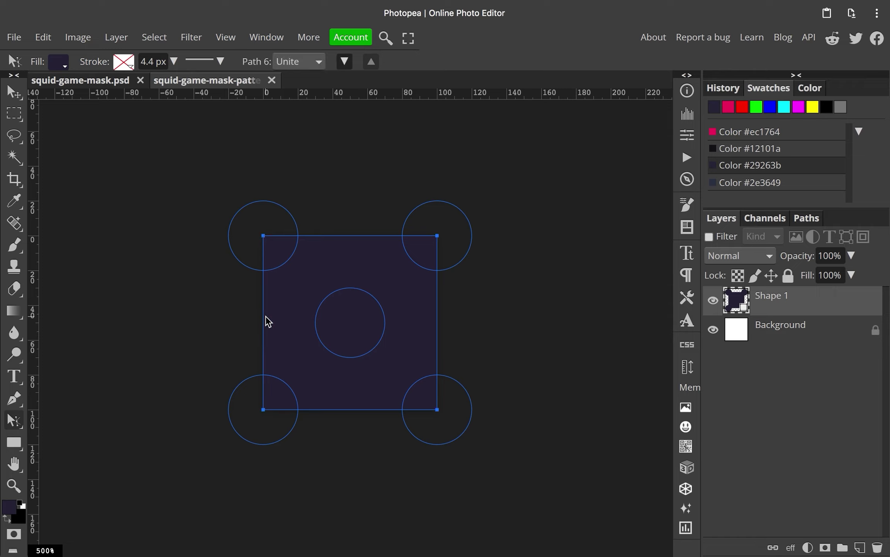
{"action": "left_click", "coordinate": [299, 61]}
{"action": "left_click", "coordinate": [303, 96]}
{"action": "left_click", "coordinate": [299, 62]}
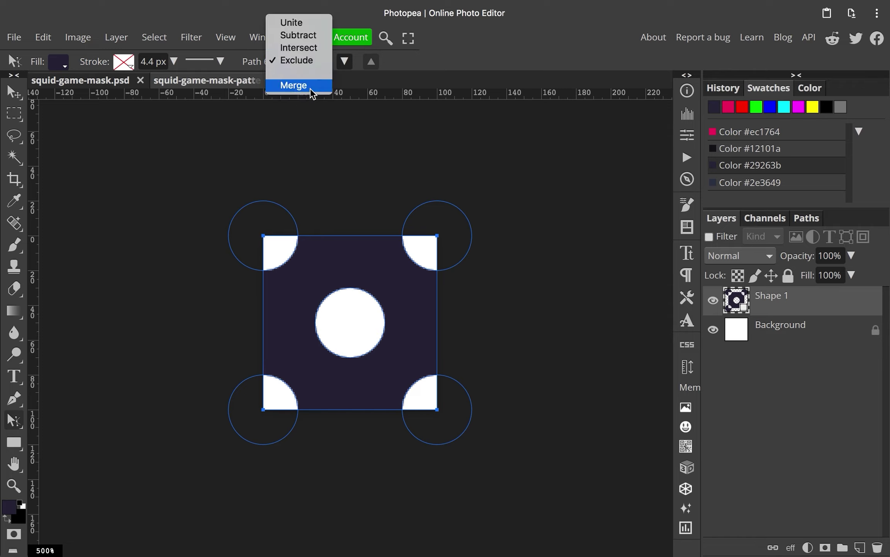
{"action": "left_click", "coordinate": [311, 87]}
{"action": "key", "text": "u"}
Hide the Background, define the tile as a new pattern, and return to squid-game-mask.psd.
{"action": "left_click", "coordinate": [713, 330]}
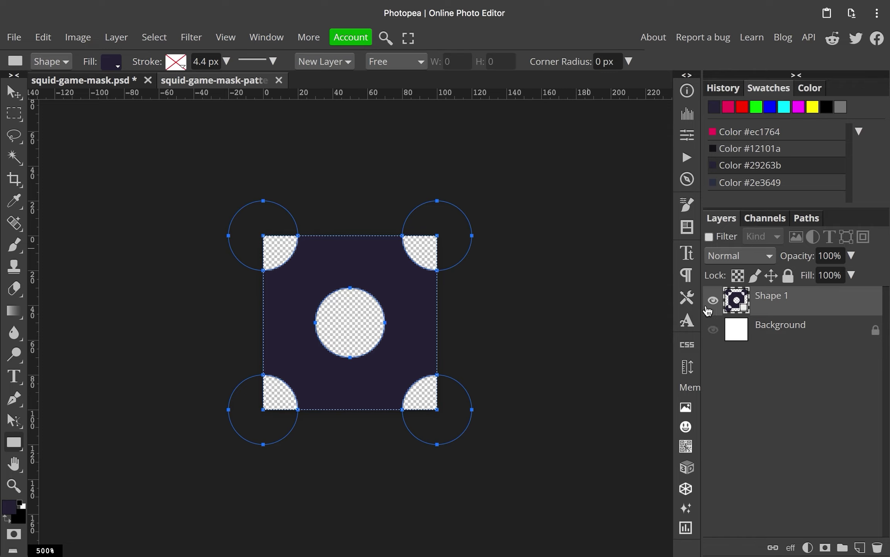
{"action": "left_click", "coordinate": [43, 37]}
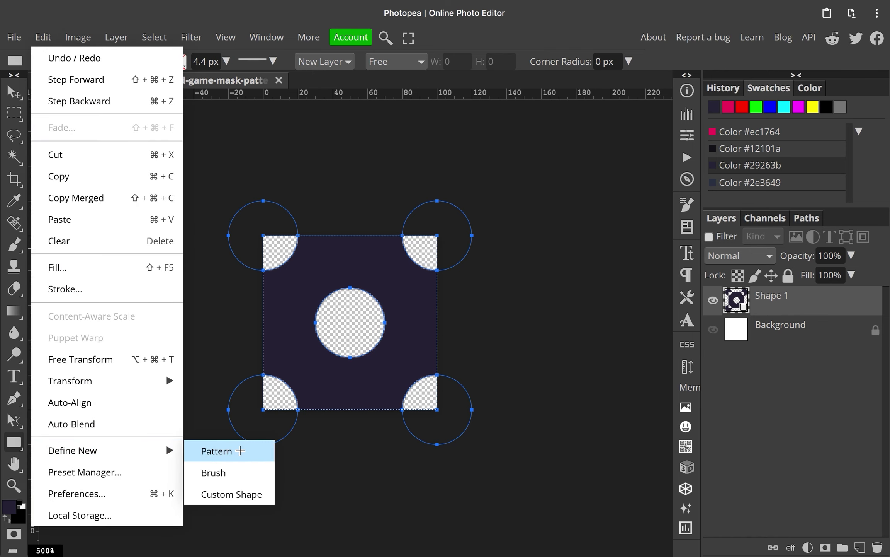
{"action": "left_click", "coordinate": [231, 451]}
{"action": "left_click", "coordinate": [83, 80]}
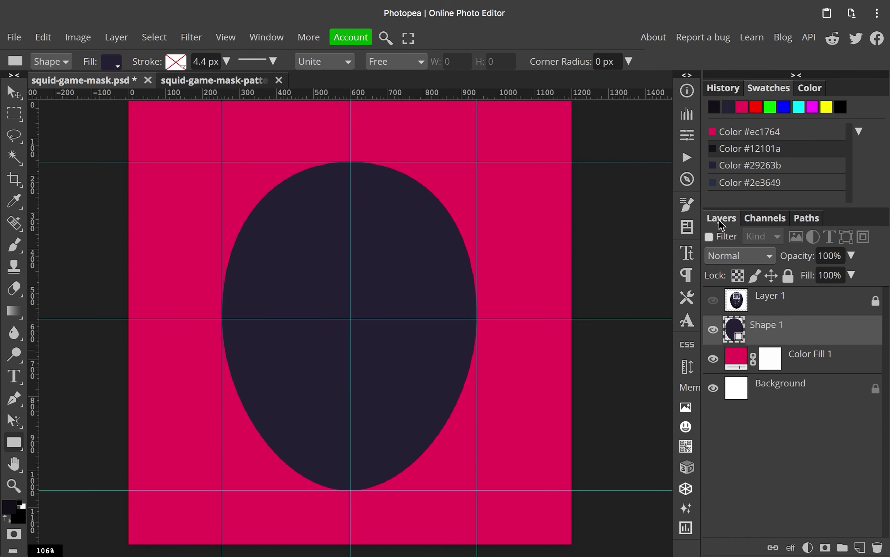
On a new layer, draw a rectangle over the ellipse filled with the new dot pattern.
{"action": "left_click", "coordinate": [860, 547]}
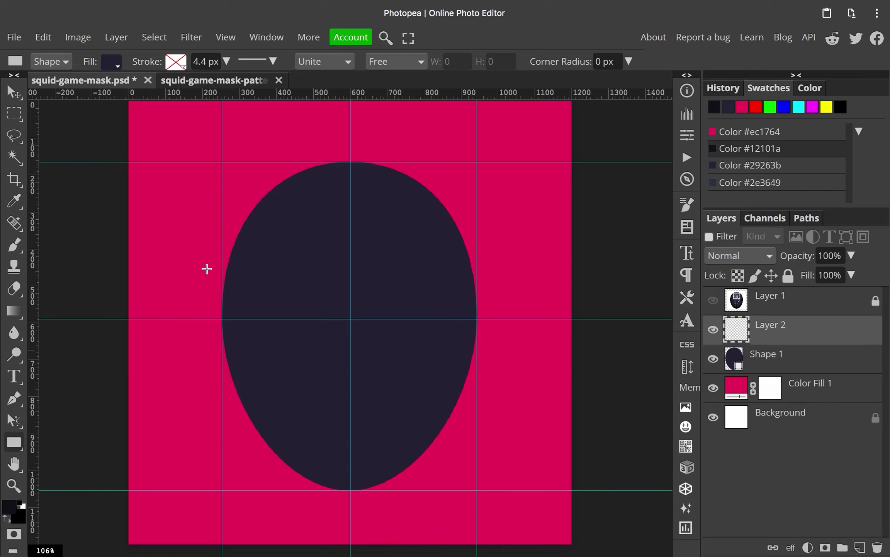
{"action": "left_click_drag", "start_coordinate": [223, 161], "coordinate": [488, 416]}
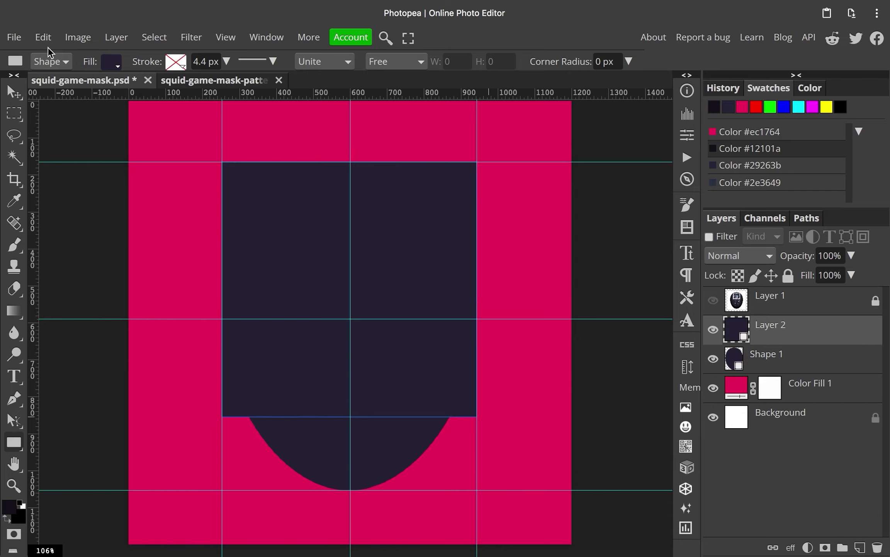
{"action": "left_click", "coordinate": [111, 62]}
{"action": "left_click", "coordinate": [221, 89]}
{"action": "left_click", "coordinate": [166, 127]}
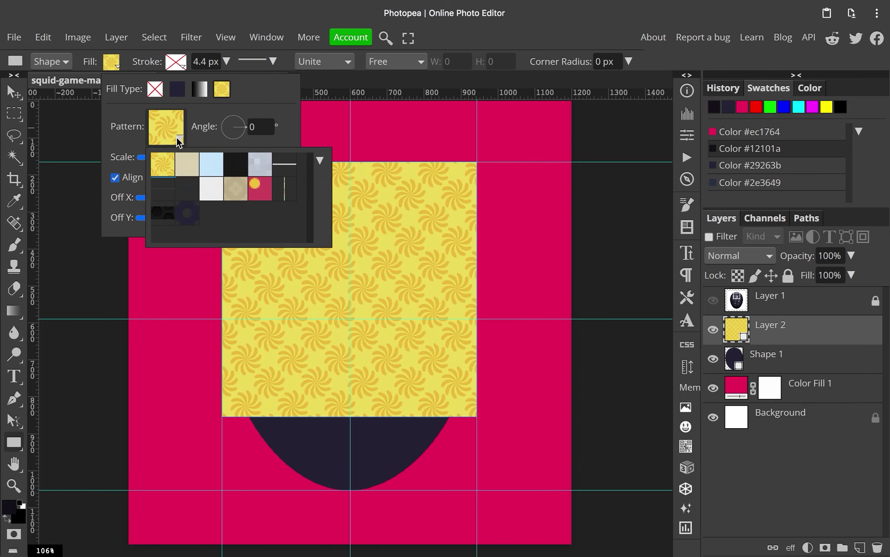
{"action": "left_click", "coordinate": [187, 213]}
Recolour the ellipse shape layer to a very dark colour.
{"action": "left_click", "coordinate": [748, 363]}
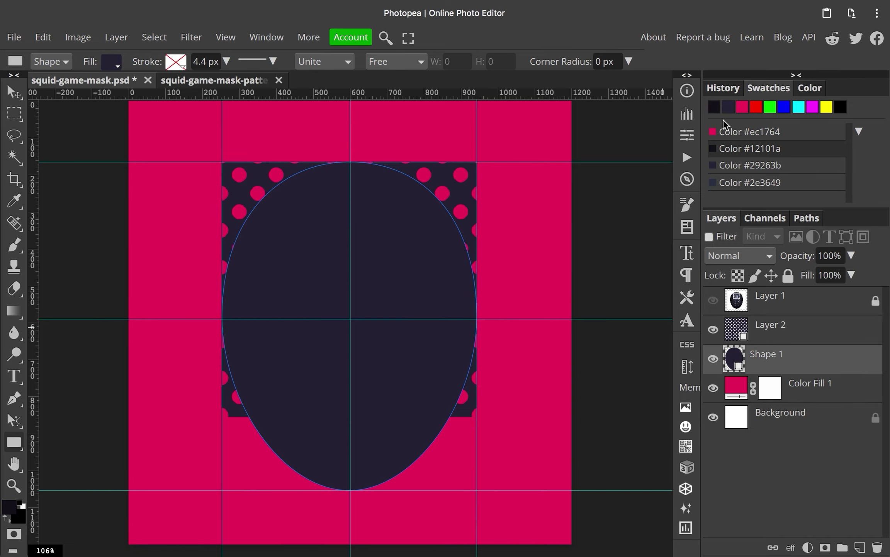
{"action": "double_click", "coordinate": [733, 364]}
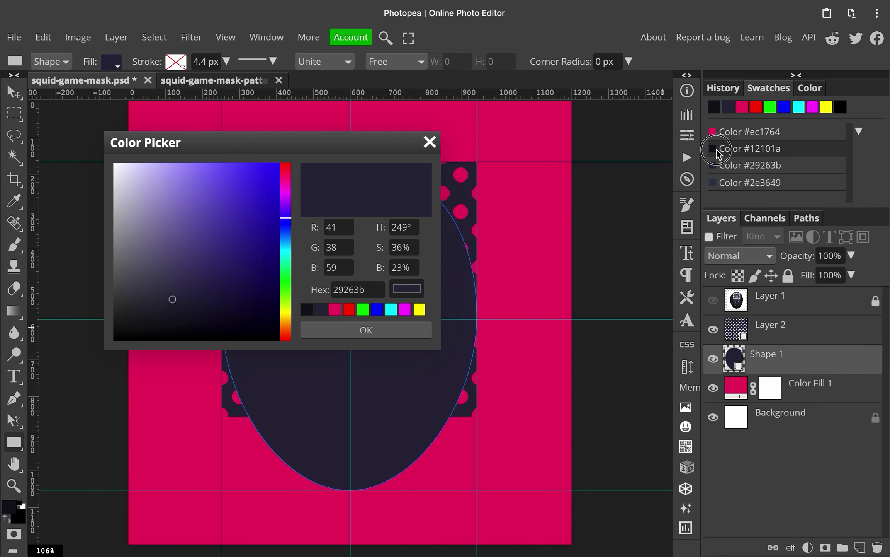
{"action": "left_click", "coordinate": [715, 148]}
{"action": "left_click", "coordinate": [344, 330]}
Scale the dot pattern to 15% and convert the pattern layer to a smart object.
{"action": "key", "text": "alt+bracketright"}
{"action": "left_click", "coordinate": [111, 62]}
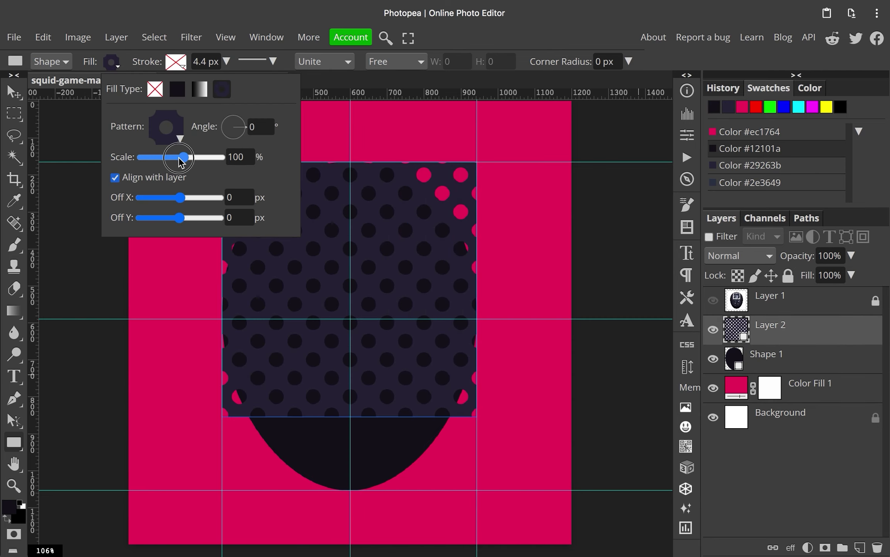
{"action": "left_click_drag", "start_coordinate": [187, 157], "coordinate": [165, 157]}
{"action": "type", "text": "15"}
{"action": "left_click", "coordinate": [240, 197]}
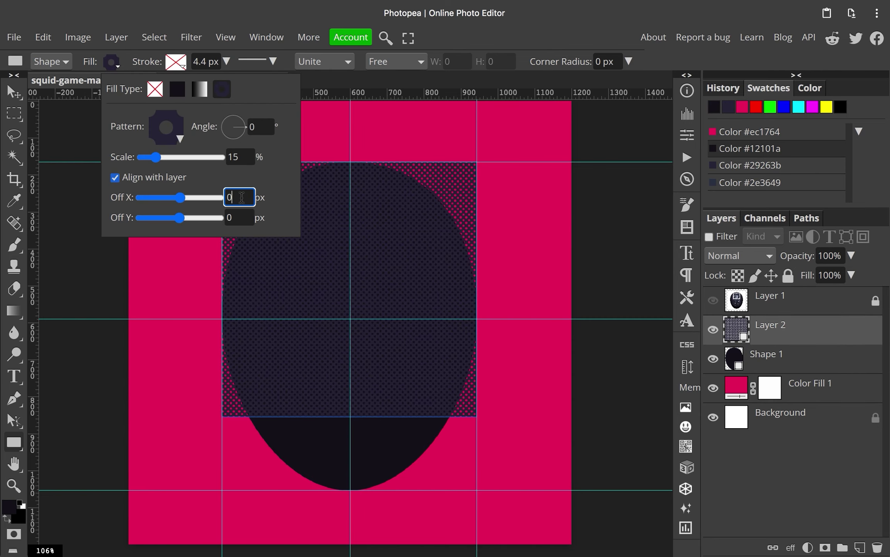
{"action": "left_click", "coordinate": [764, 321]}
{"action": "right_click", "coordinate": [763, 323]}
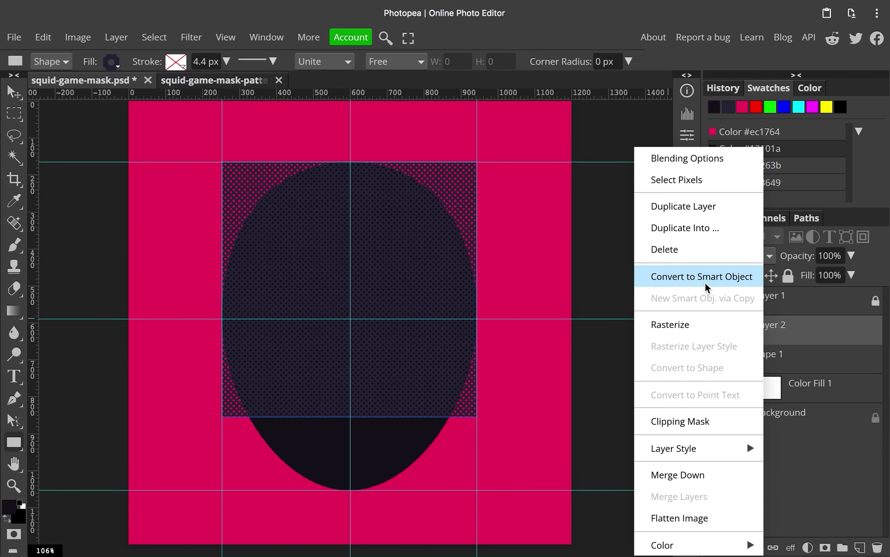
{"action": "left_click", "coordinate": [704, 281]}
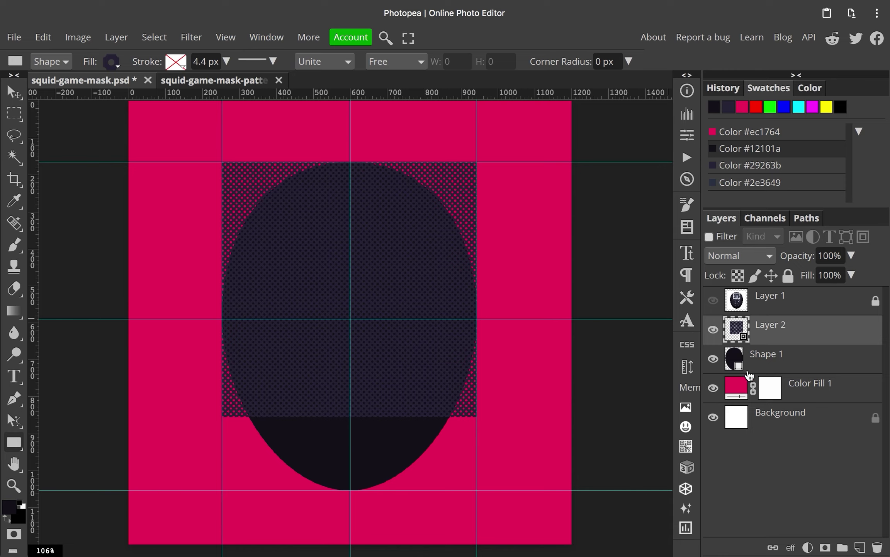
Group the dot-pattern layer, mask that group with a copy of the ellipse path, then group the pattern layer again.
{"action": "key", "text": "ctrl+g"}
{"action": "left_click", "coordinate": [768, 371]}
{"action": "left_click", "coordinate": [807, 217]}
{"action": "left_click", "coordinate": [867, 548]}
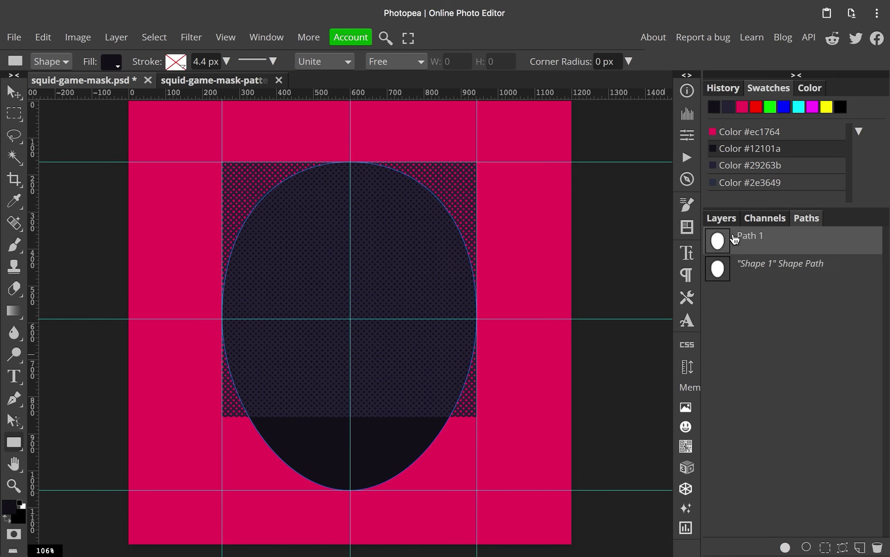
{"action": "left_click", "coordinate": [722, 218]}
{"action": "left_click", "coordinate": [771, 328]}
{"action": "left_click", "coordinate": [822, 545]}
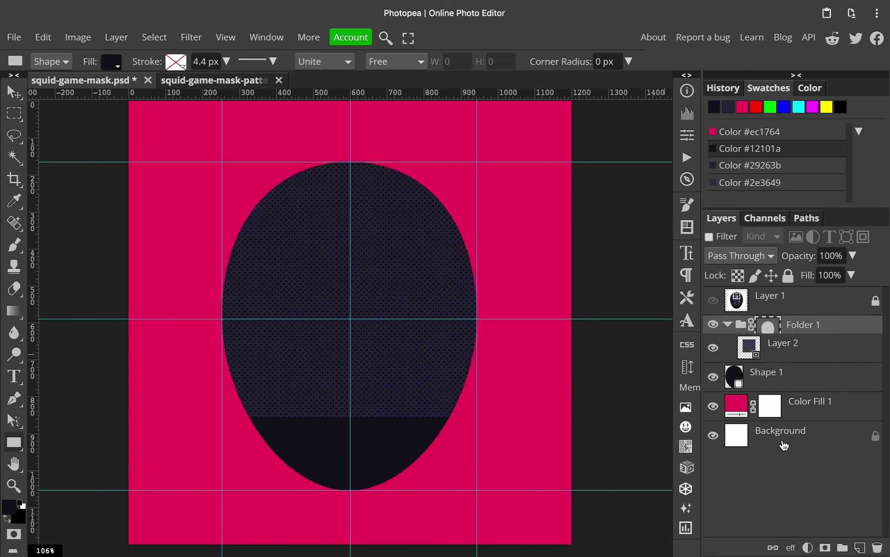
{"action": "left_click", "coordinate": [778, 355]}
{"action": "key", "text": "ctrl+g"}
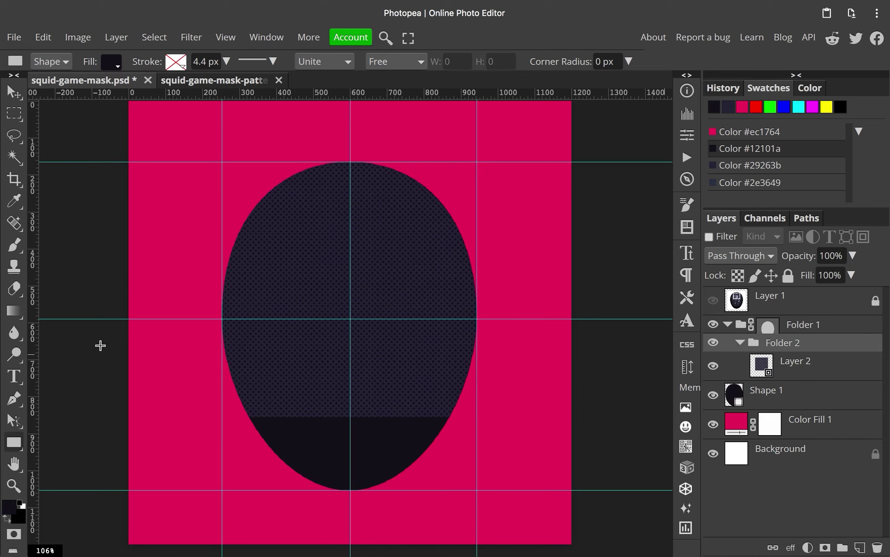
Mask Folder 2 with a rectangular path over the ellipse's upper half, then duplicate it.
{"action": "left_click", "coordinate": [51, 61]}
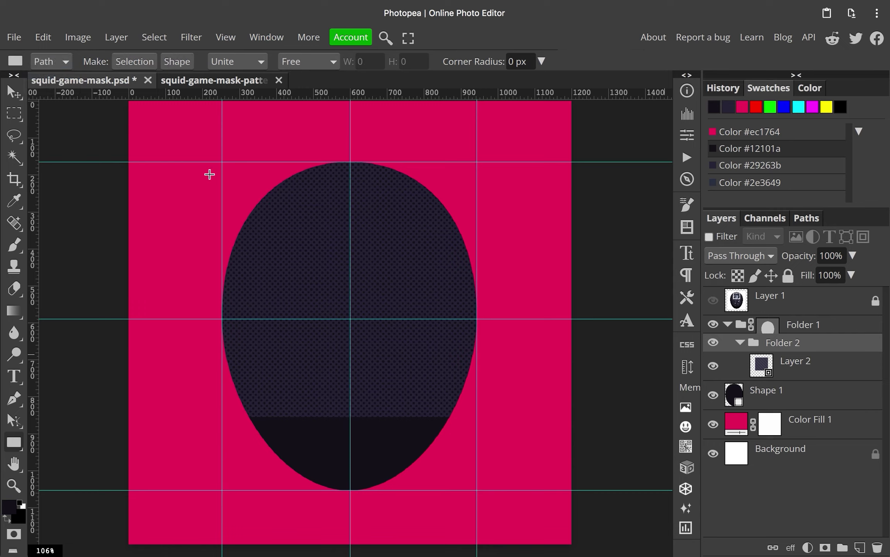
{"action": "left_click_drag", "start_coordinate": [195, 148], "coordinate": [496, 318]}
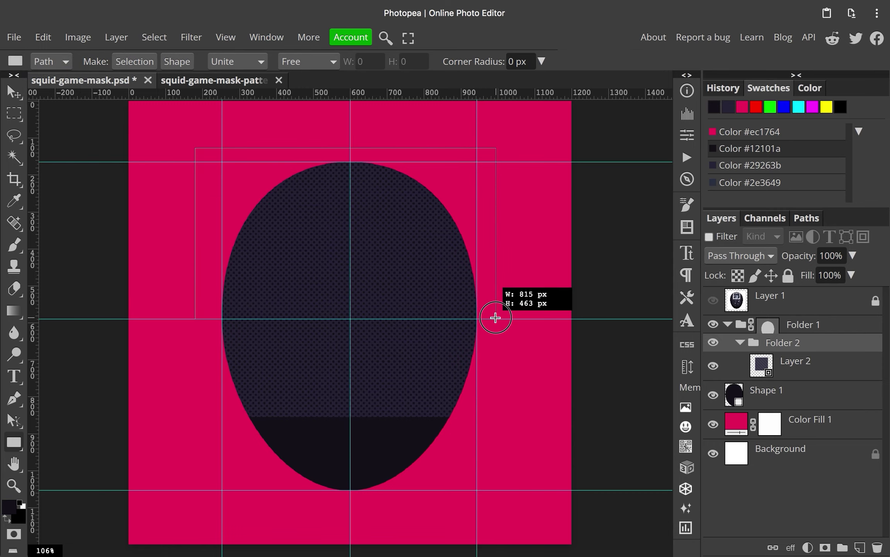
{"action": "left_click", "coordinate": [825, 547]}
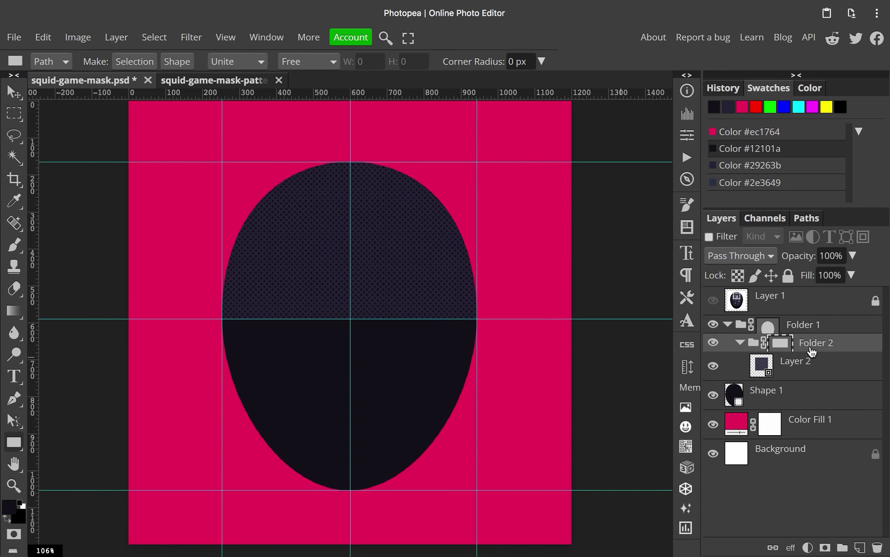
{"action": "key", "text": "ctrl+j"}
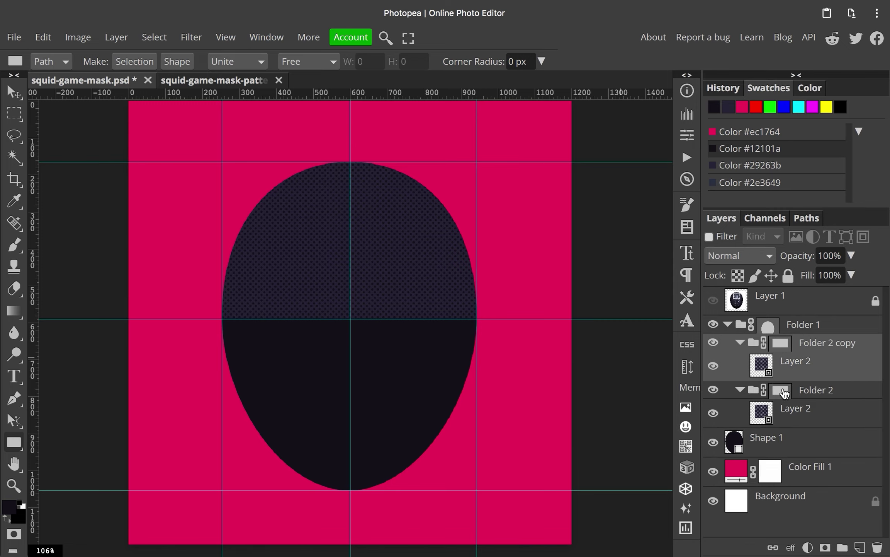
Shift Folder 2's rectangle mask down over the ellipse's bottom and hide the guides.
{"action": "left_click", "coordinate": [812, 389]}
{"action": "left_click", "coordinate": [766, 413]}
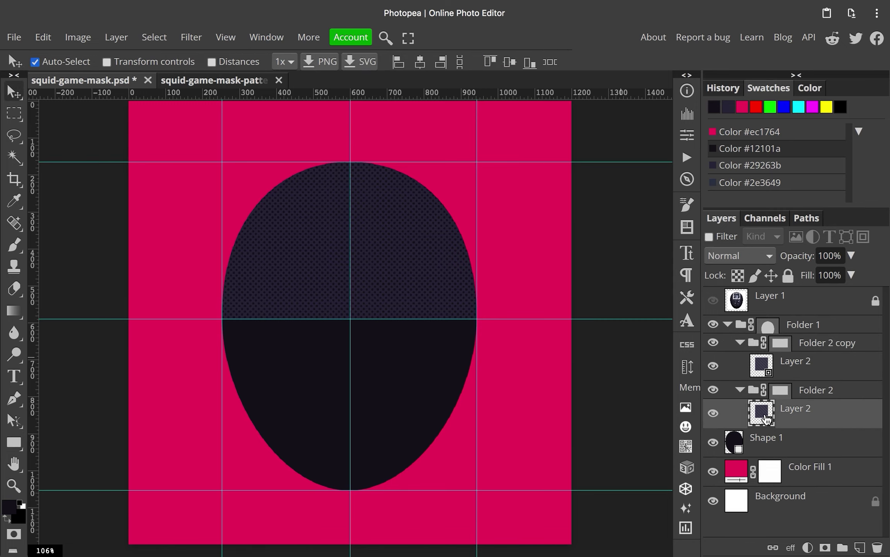
{"action": "left_click", "coordinate": [780, 390]}
{"action": "left_click", "coordinate": [15, 420]}
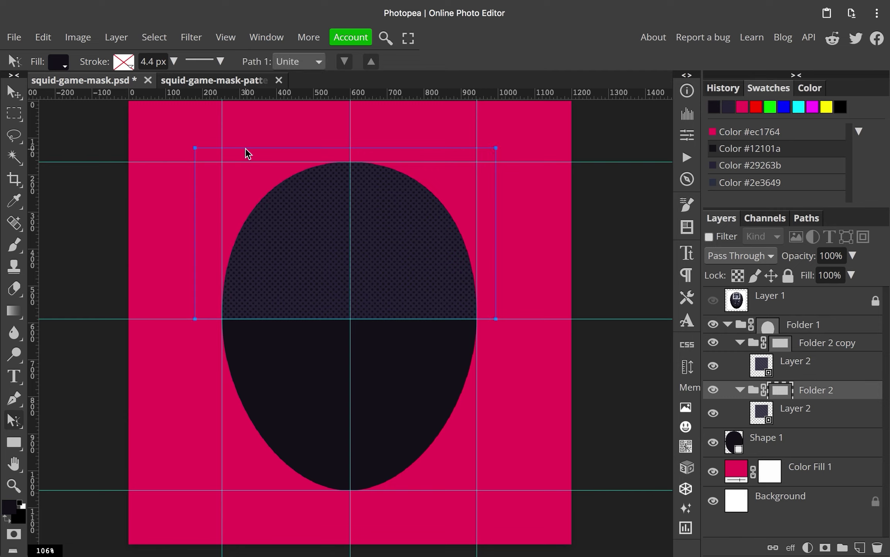
{"action": "key", "text": "shift+Down"}
{"action": "key", "text": "shift+Down"}
{"action": "key", "text": "shift+Down"}
{"action": "key", "text": "shift+Down"}
{"action": "key", "text": "shift+Down"}
{"action": "key", "text": "shift+Down"}
{"action": "key", "text": "shift+Down"}
{"action": "key", "text": "shift+Down"}
{"action": "key", "text": "shift+Down"}
{"action": "key", "text": "shift+Down"}
{"action": "key", "text": "shift+Down"}
{"action": "key", "text": "shift+Down"}
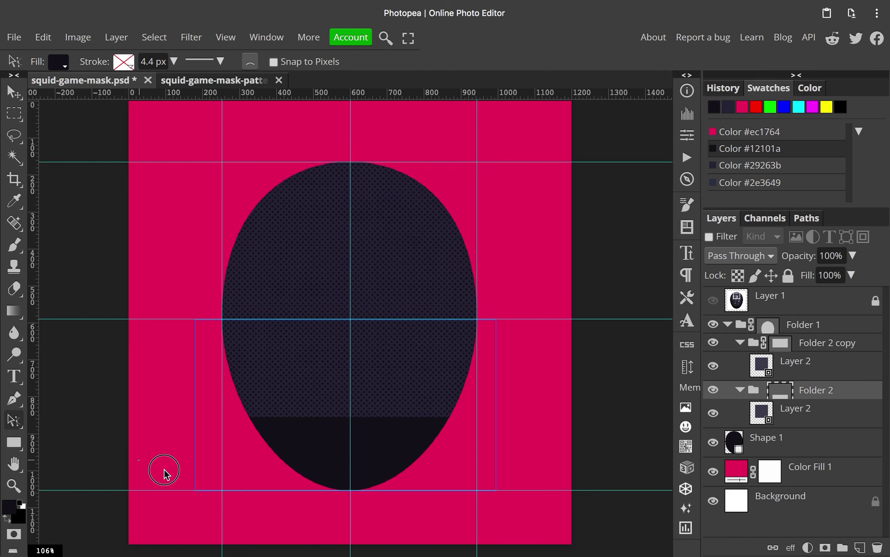
{"action": "left_click", "coordinate": [769, 390]}
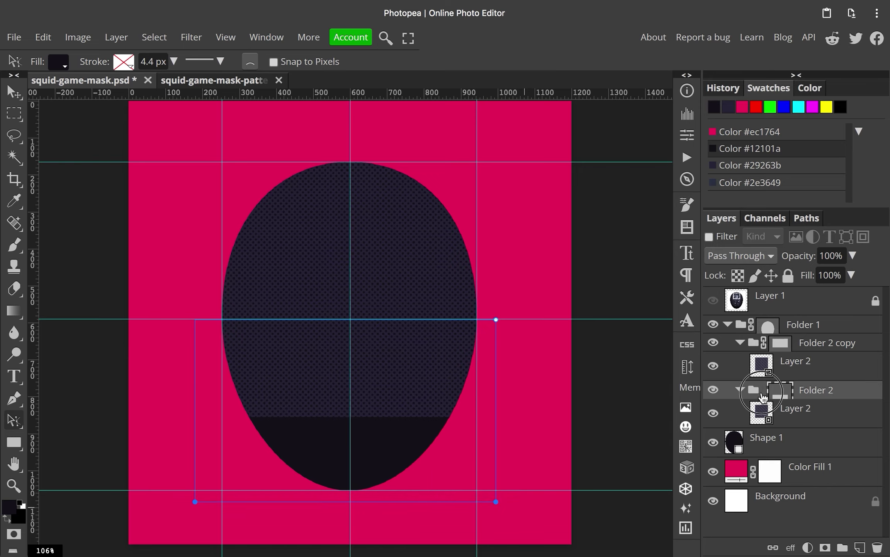
{"action": "left_click", "coordinate": [768, 411]}
{"action": "key", "text": "v"}
{"action": "key", "text": "shift+Down"}
{"action": "key", "text": "shift+Down"}
{"action": "key", "text": "shift+Down"}
{"action": "key", "text": "shift+Down"}
{"action": "key", "text": "shift+Down"}
{"action": "key", "text": "shift+Down"}
{"action": "key", "text": "shift+Down"}
{"action": "key", "text": "shift+Down"}
{"action": "key", "text": "shift+Down"}
{"action": "key", "text": "ctrl+semicolon"}
{"action": "key", "text": "ctrl+plus"}
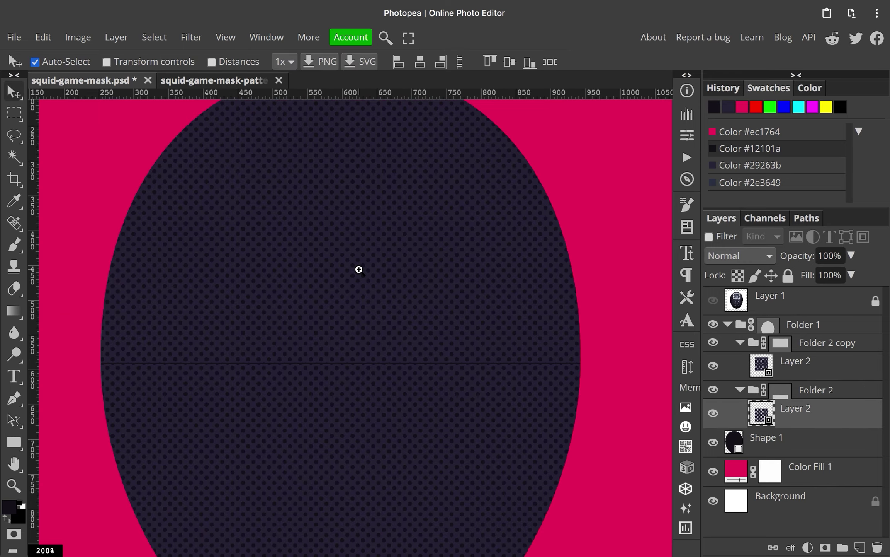
Warp Folder 2 copy's pattern layer with a Fish Eye style at 100% bend.
{"action": "left_click", "coordinate": [759, 369]}
{"action": "key", "text": "ctrl+t"}
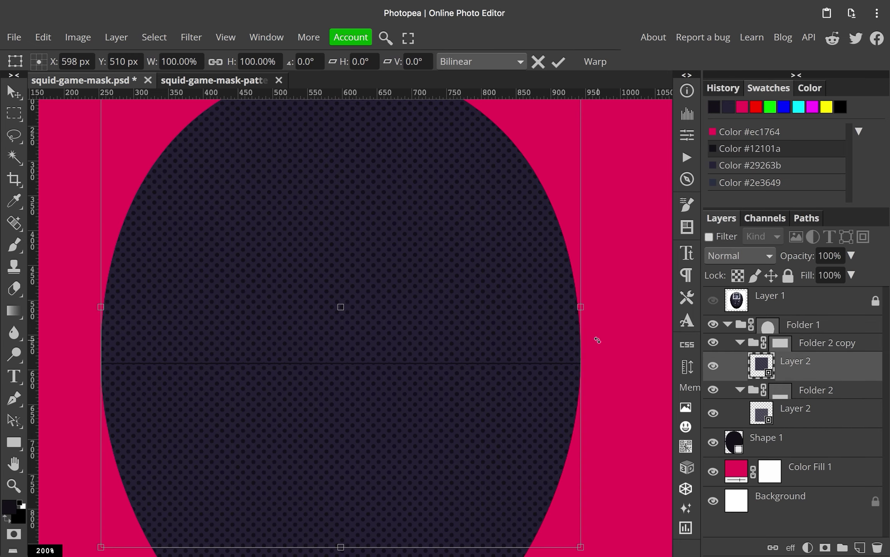
{"action": "left_click", "coordinate": [595, 61]}
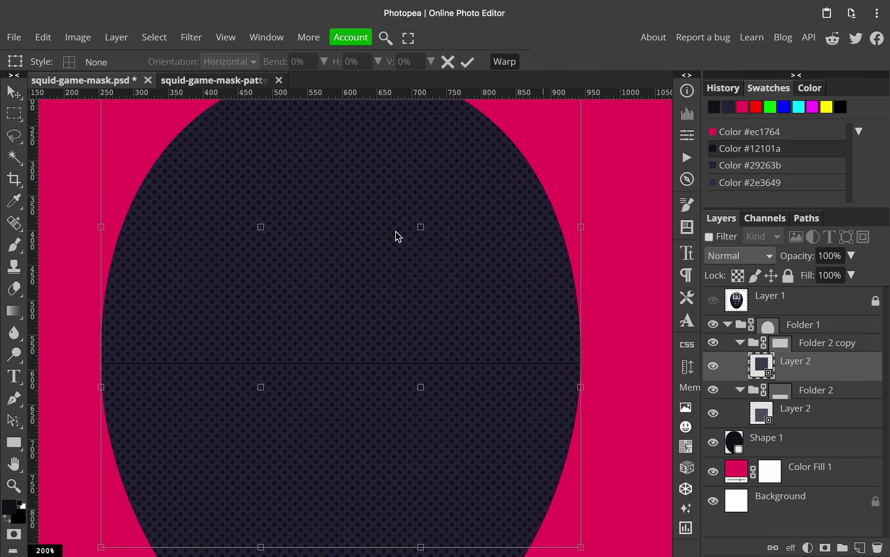
{"action": "scroll", "coordinate": [398, 236], "scroll_direction": "up", "scroll_amount": 3}
{"action": "left_click", "coordinate": [97, 62]}
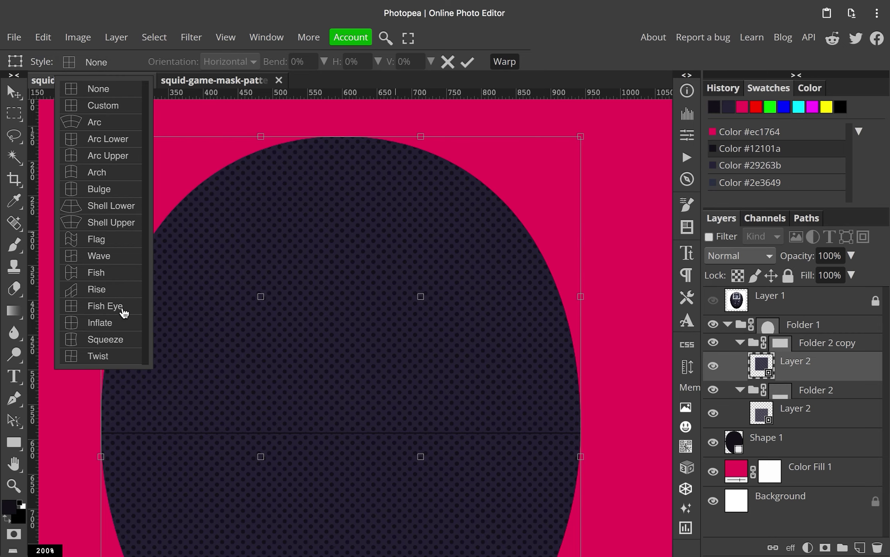
{"action": "left_click", "coordinate": [102, 309]}
{"action": "left_click_drag", "start_coordinate": [277, 62], "coordinate": [303, 61]}
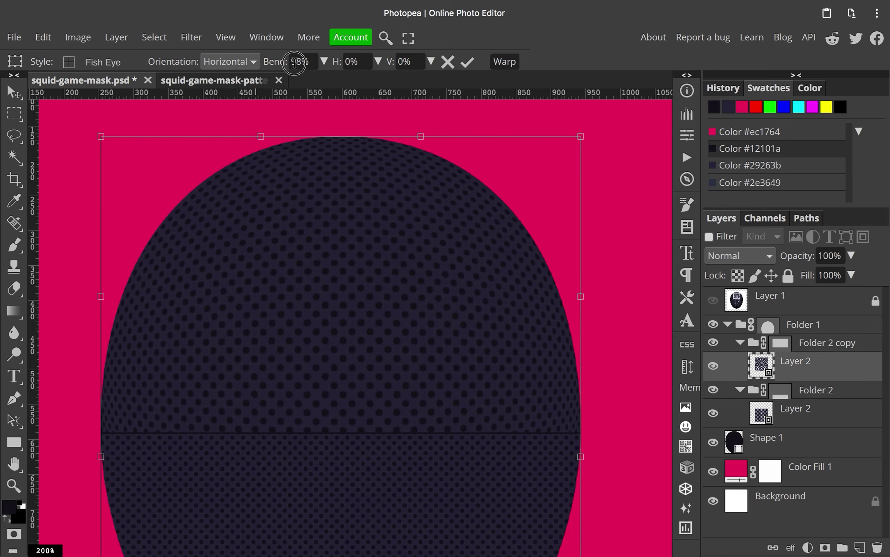
{"action": "left_click", "coordinate": [469, 62]}
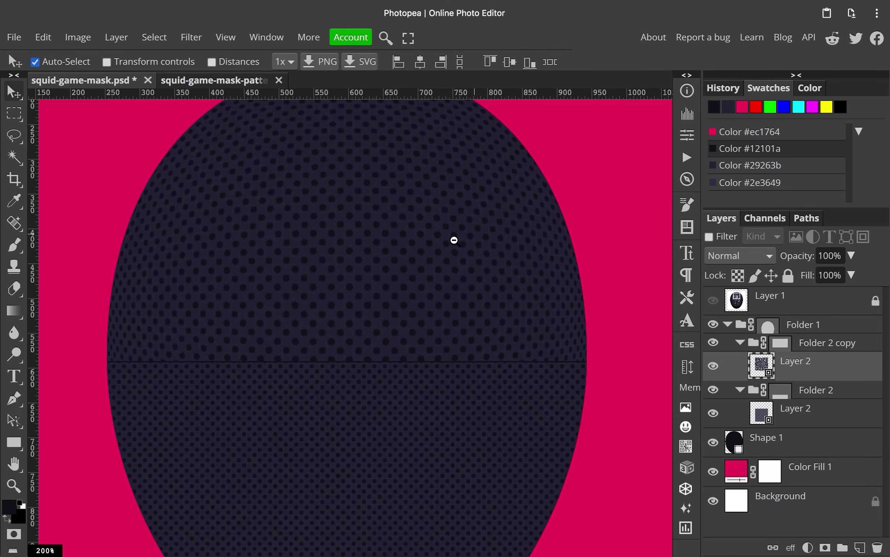
{"action": "key", "text": "ctrl+minus"}
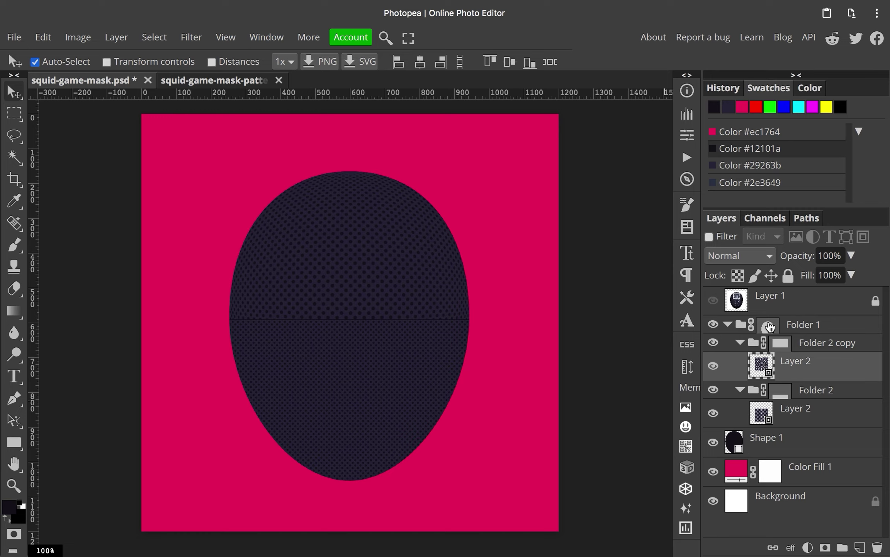
Apply a Fish Eye warp to the lower pattern layer in Folder 2.
{"action": "left_click", "coordinate": [768, 325], "text": "shift"}
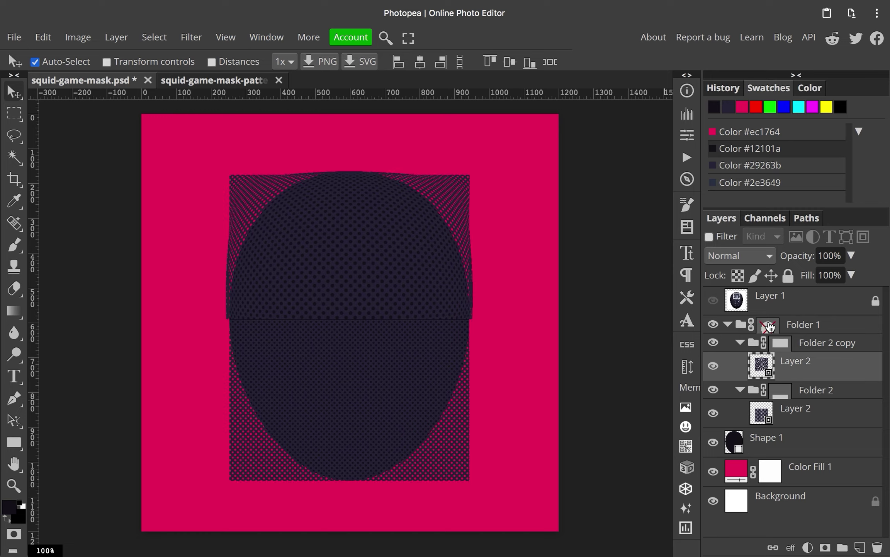
{"action": "left_click", "coordinate": [769, 326], "text": "shift"}
{"action": "left_click", "coordinate": [762, 416]}
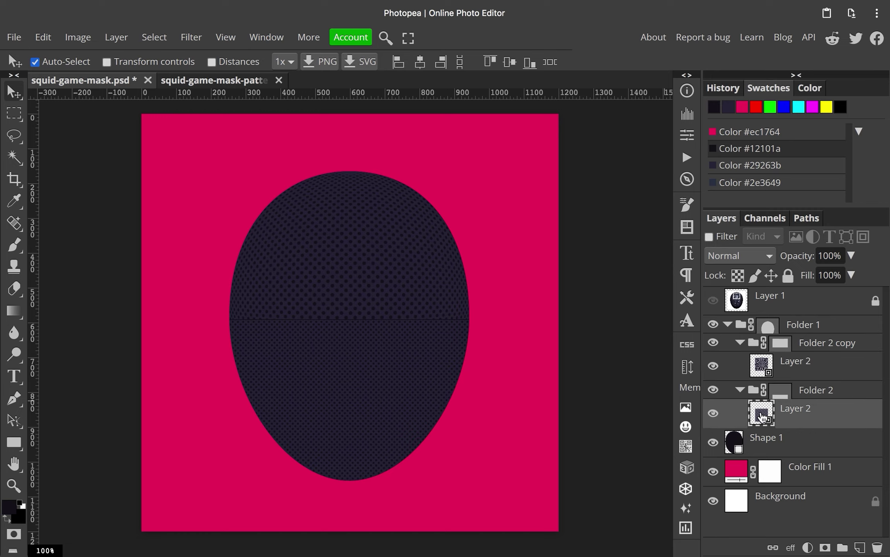
{"action": "key", "text": "ctrl+t"}
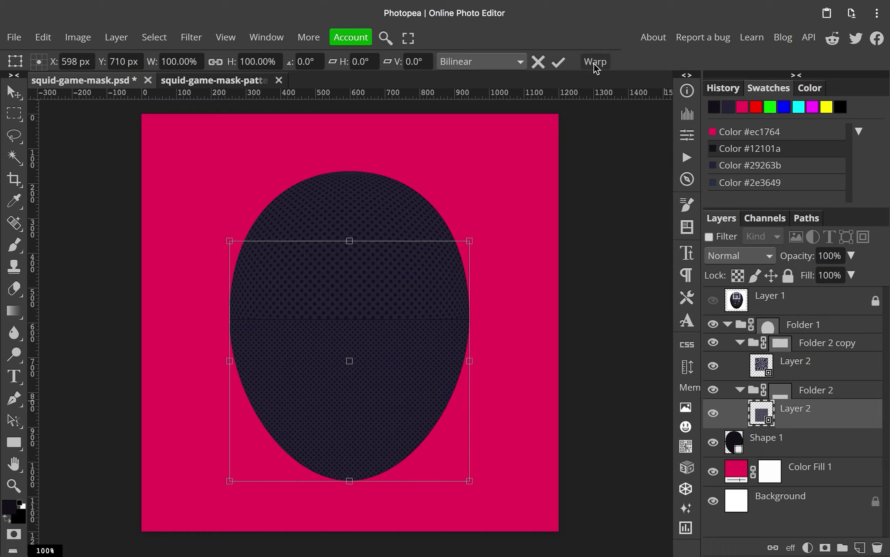
{"action": "left_click", "coordinate": [595, 62]}
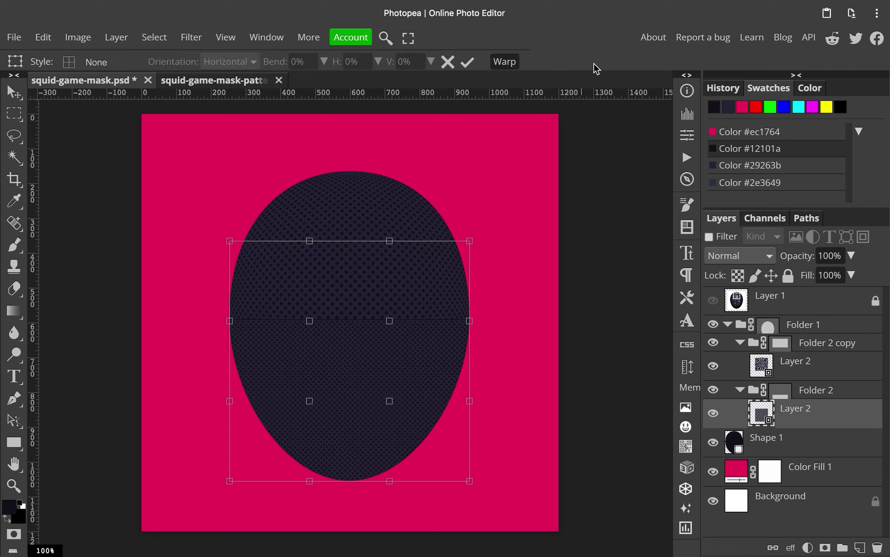
{"action": "left_click", "coordinate": [93, 63]}
{"action": "left_click", "coordinate": [105, 145]}
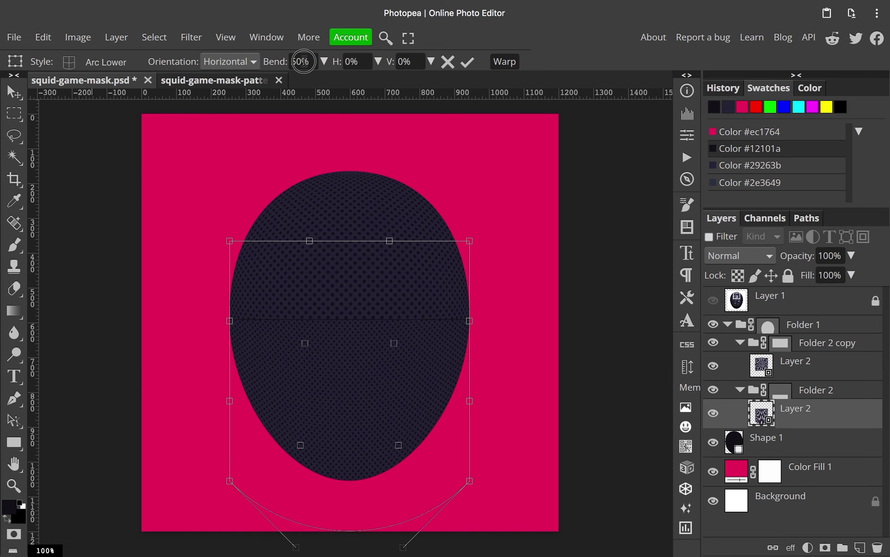
{"action": "left_click", "coordinate": [108, 61]}
{"action": "left_click", "coordinate": [112, 307]}
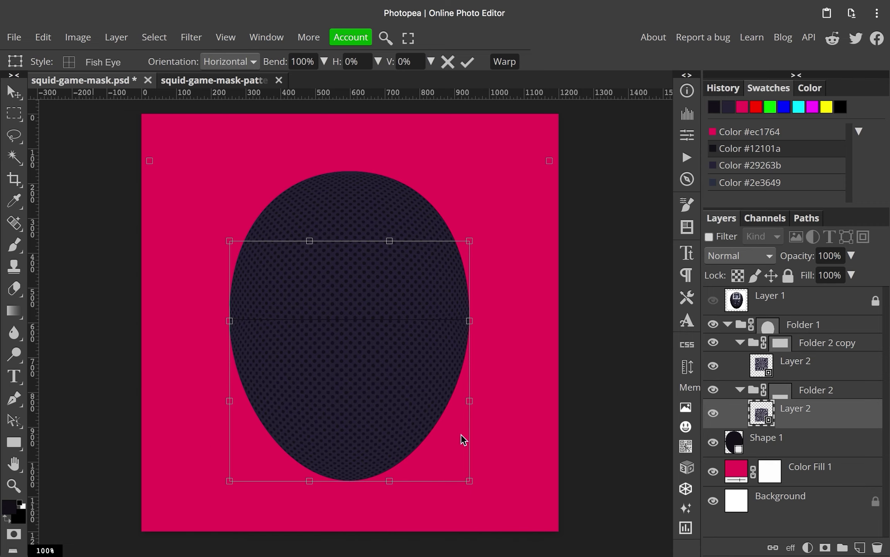
Pull the warp mesh's top edge downward while keeping the top corners raised.
{"action": "left_click_drag", "start_coordinate": [231, 244], "coordinate": [231, 257]}
{"action": "left_click_drag", "start_coordinate": [470, 241], "coordinate": [469, 253]}
{"action": "left_click_drag", "start_coordinate": [390, 241], "coordinate": [391, 284]}
{"action": "left_click_drag", "start_coordinate": [229, 258], "coordinate": [229, 276]}
{"action": "left_click_drag", "start_coordinate": [470, 254], "coordinate": [470, 276]}
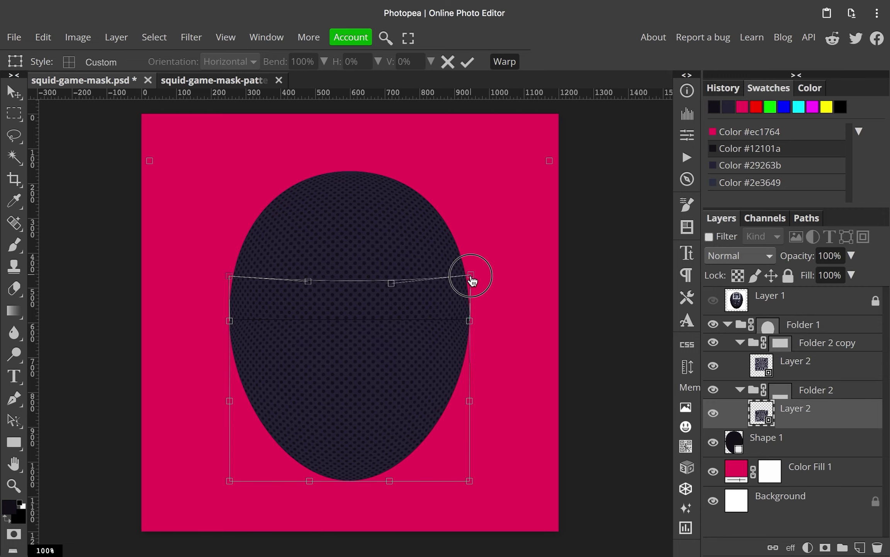
{"action": "left_click_drag", "start_coordinate": [149, 161], "coordinate": [148, 122]}
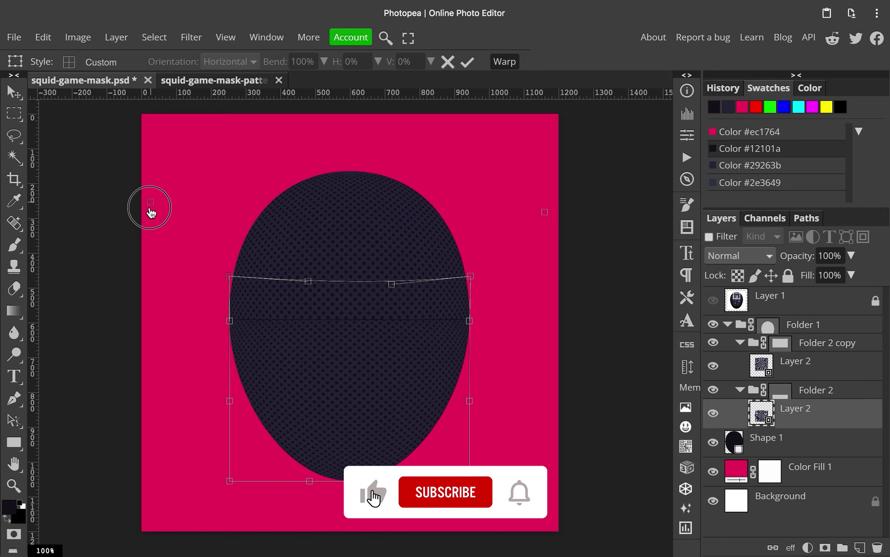
{"action": "left_click_drag", "start_coordinate": [549, 160], "coordinate": [549, 123]}
Adjust the side warp points, bow the top edge downward, and commit the custom warp.
{"action": "left_click_drag", "start_coordinate": [244, 320], "coordinate": [244, 290]}
{"action": "left_click_drag", "start_coordinate": [483, 320], "coordinate": [486, 293]}
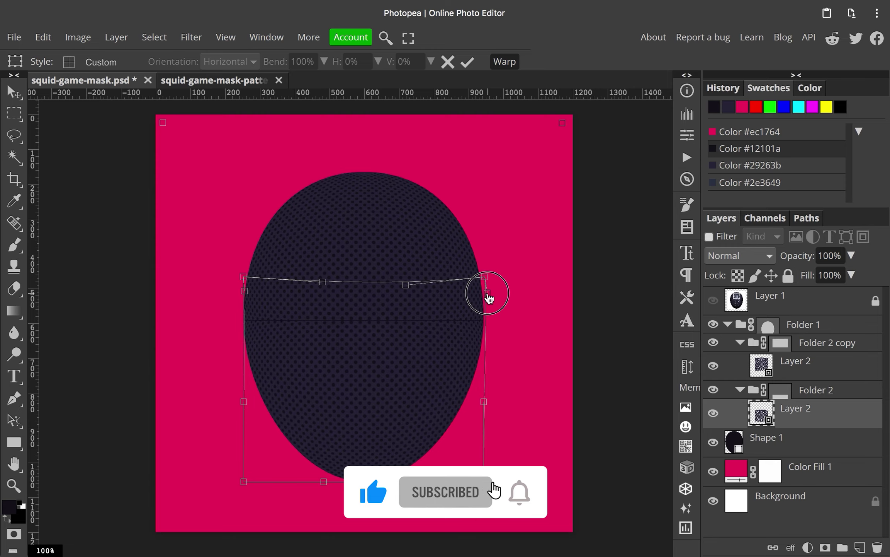
{"action": "left_click_drag", "start_coordinate": [243, 401], "coordinate": [243, 416]}
{"action": "left_click_drag", "start_coordinate": [484, 402], "coordinate": [482, 414]}
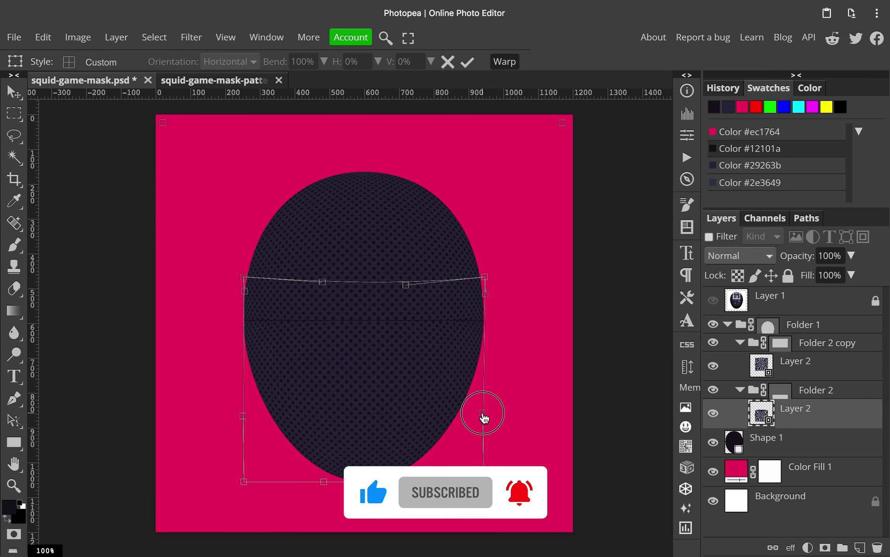
{"action": "left_click_drag", "start_coordinate": [245, 291], "coordinate": [243, 286]}
{"action": "left_click_drag", "start_coordinate": [323, 282], "coordinate": [321, 332]}
{"action": "left_click_drag", "start_coordinate": [406, 284], "coordinate": [411, 332]}
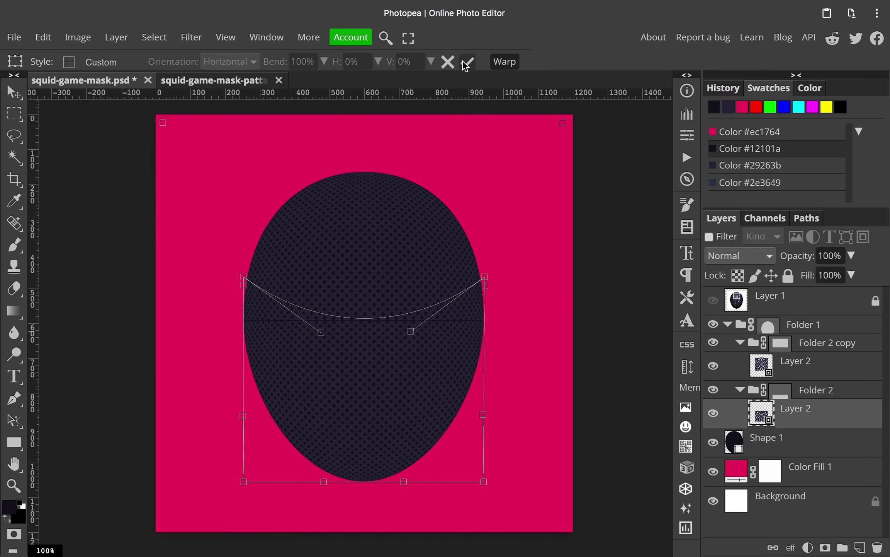
{"action": "left_click", "coordinate": [467, 62]}
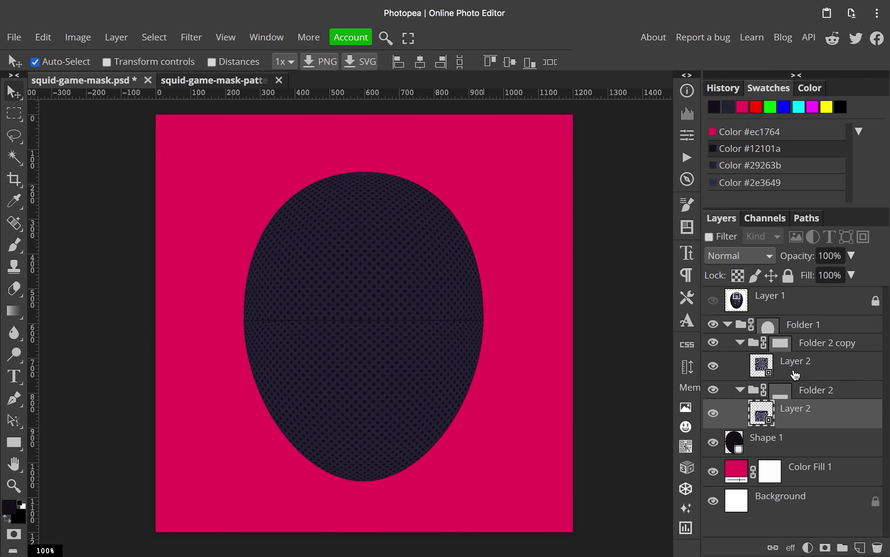
Add Bevel and Emboss to the upper pattern layer and copy it to the lower one.
{"action": "right_click", "coordinate": [795, 374]}
{"action": "left_click", "coordinate": [816, 369]}
{"action": "left_click", "coordinate": [791, 546]}
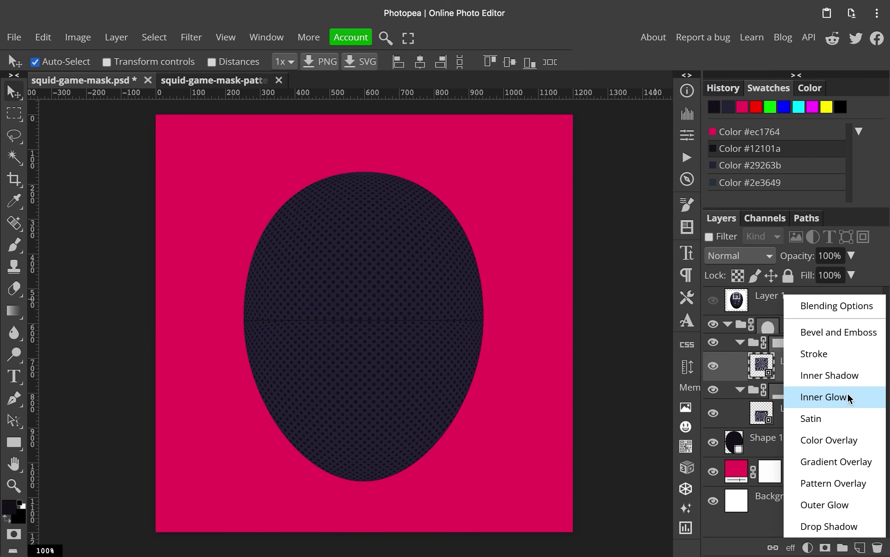
{"action": "left_click", "coordinate": [830, 336]}
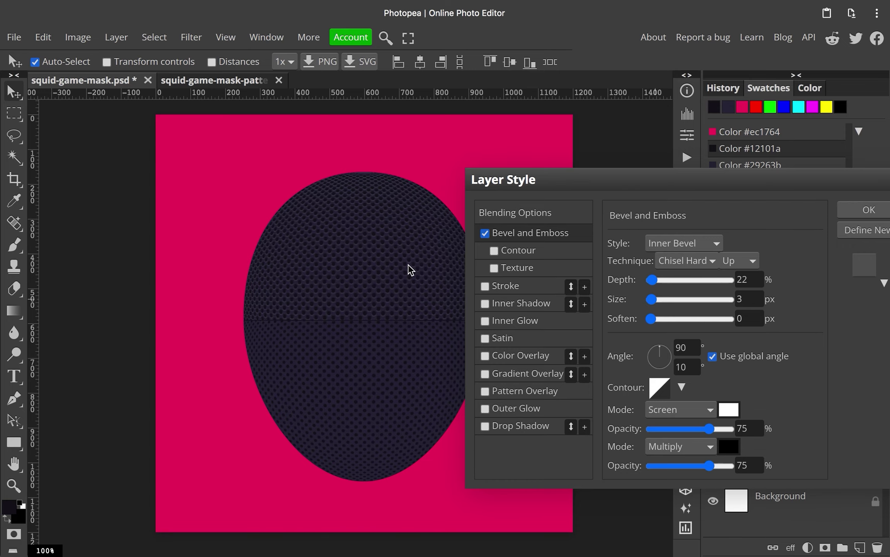
{"action": "left_click", "coordinate": [846, 214]}
{"action": "left_click", "coordinate": [877, 367]}
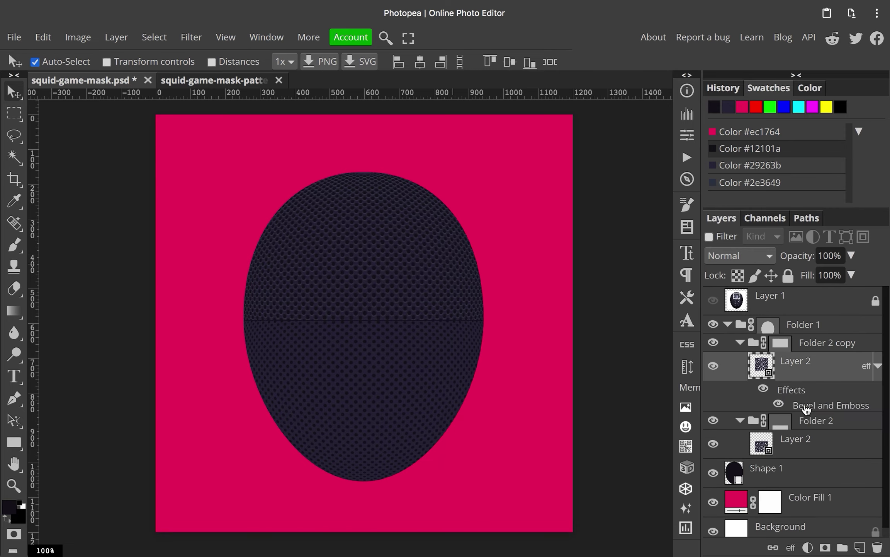
{"action": "left_click_drag", "start_coordinate": [791, 389], "coordinate": [791, 448]}
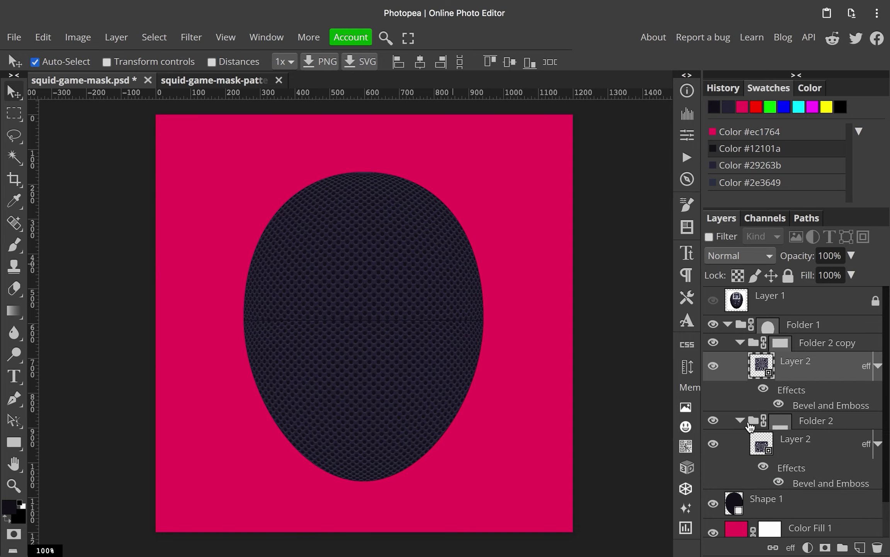
Hide Shape 1 so the magenta background shows through the dots.
{"action": "scroll", "coordinate": [382, 307], "scroll_direction": "up", "scroll_amount": 3}
{"action": "scroll", "coordinate": [370, 370], "scroll_direction": "down", "scroll_amount": 3}
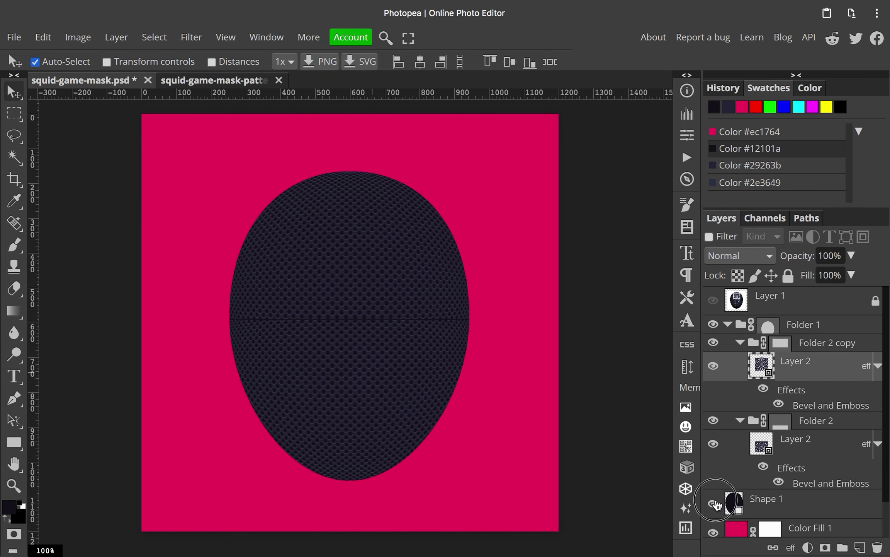
{"action": "left_click", "coordinate": [713, 503]}
{"action": "scroll", "coordinate": [391, 365], "scroll_direction": "up", "scroll_amount": 1}
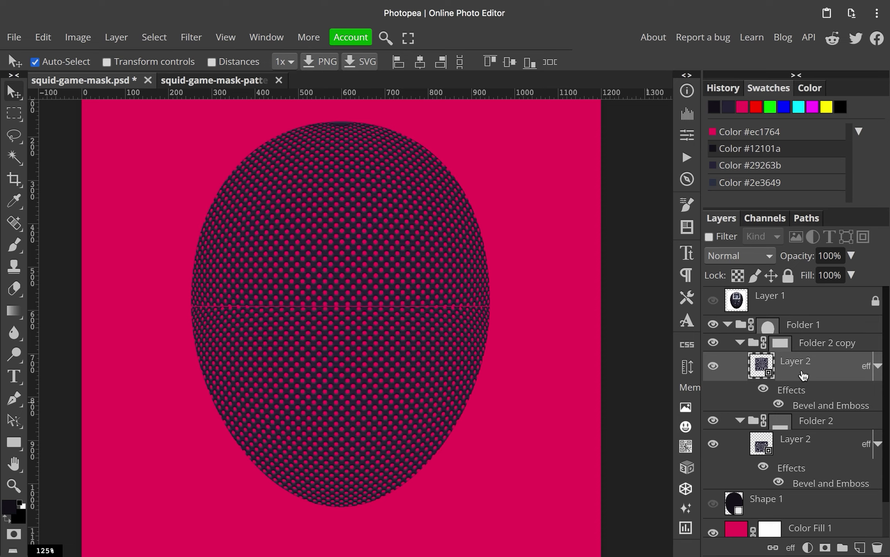
Add a drop shadow with distance 2 and size 4, and copy it to the lower pattern layer.
{"action": "double_click", "coordinate": [795, 390]}
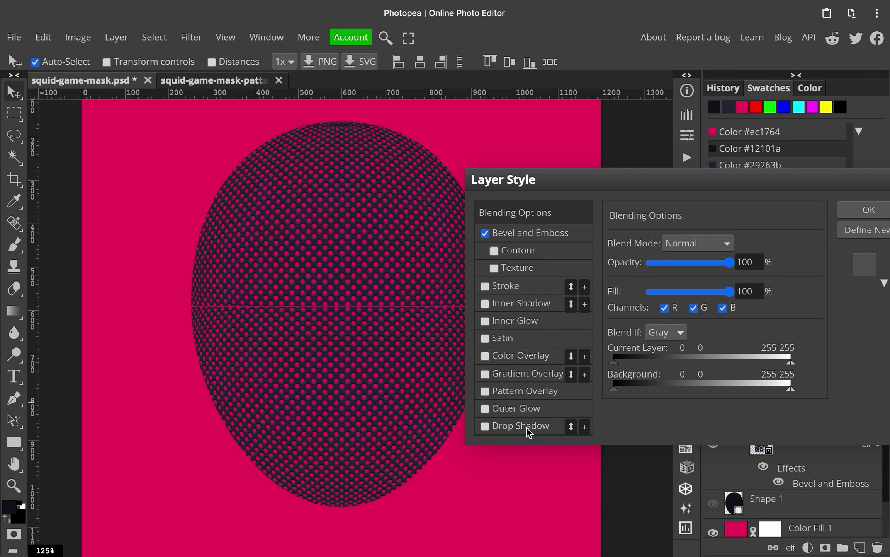
{"action": "left_click", "coordinate": [503, 426]}
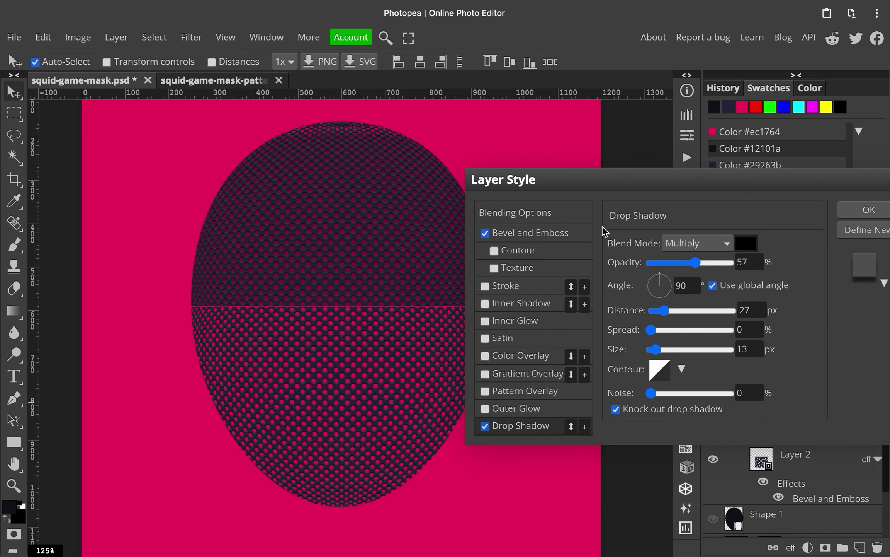
{"action": "mouse_move", "coordinate": [695, 262]}
{"action": "left_mouse_down"}
{"action": "mouse_move", "coordinate": [674, 262]}
{"action": "mouse_move", "coordinate": [731, 262]}
{"action": "left_mouse_up"}
{"action": "left_click", "coordinate": [744, 309]}
{"action": "type", "text": "2"}
{"action": "key", "text": "Tab"}
{"action": "type", "text": "4"}
{"action": "key", "text": "Tab"}
{"action": "type", "text": "4"}
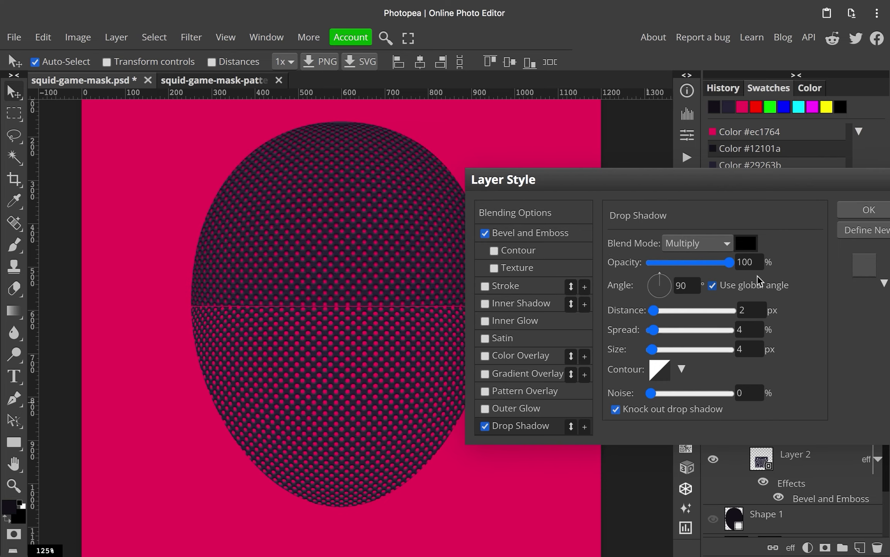
{"action": "key", "text": "Return"}
{"action": "left_click_drag", "start_coordinate": [808, 426], "coordinate": [798, 488]}
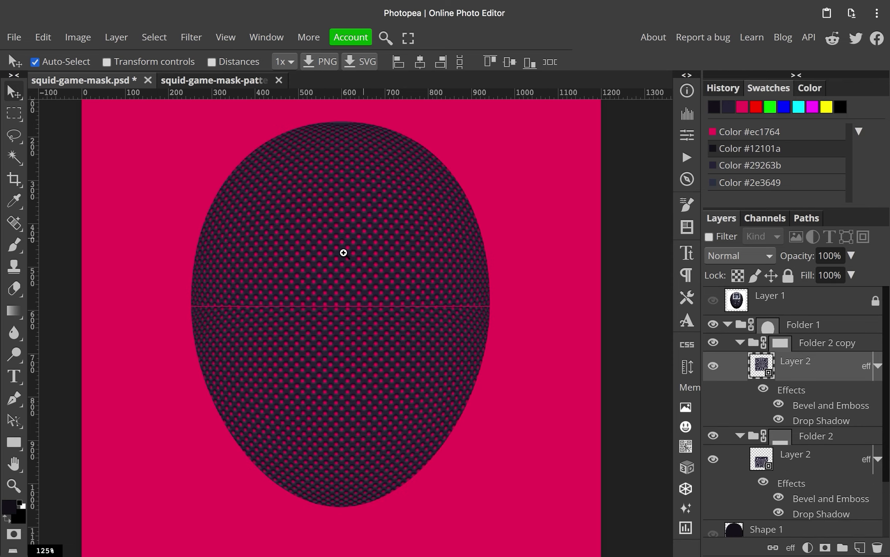
{"action": "scroll", "coordinate": [343, 252], "scroll_direction": "up", "scroll_amount": 5}
{"action": "scroll", "coordinate": [342, 253], "scroll_direction": "down", "scroll_amount": 8}
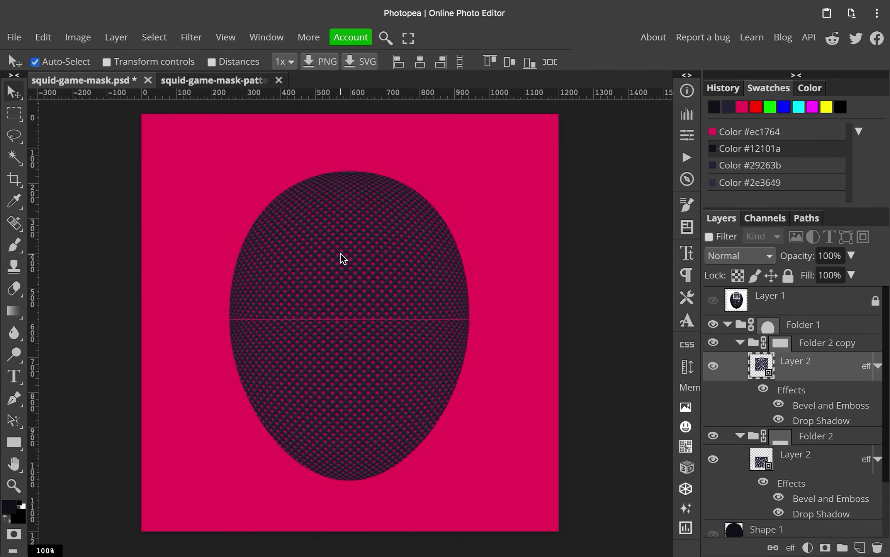
{"action": "scroll", "coordinate": [800, 359], "scroll_direction": "down", "scroll_amount": 1}
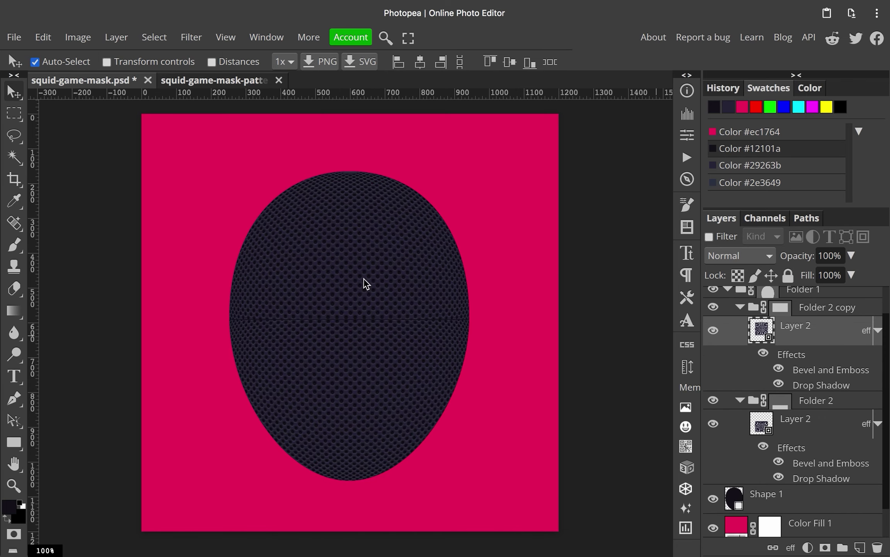
Draw a rectangle shape on a new layer over the mask's top half.
{"action": "key", "text": "u"}
{"action": "left_click", "coordinate": [42, 61]}
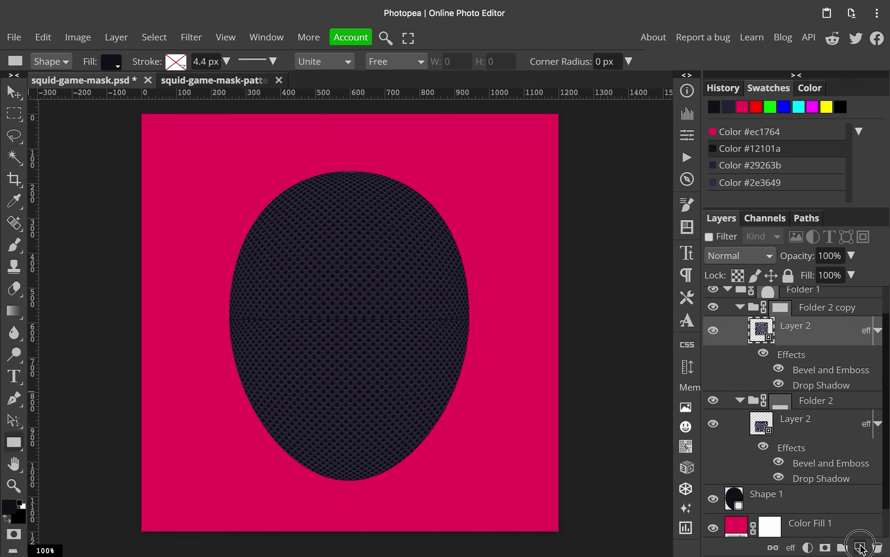
{"action": "left_click", "coordinate": [861, 547]}
{"action": "left_click_drag", "start_coordinate": [235, 171], "coordinate": [466, 477]}
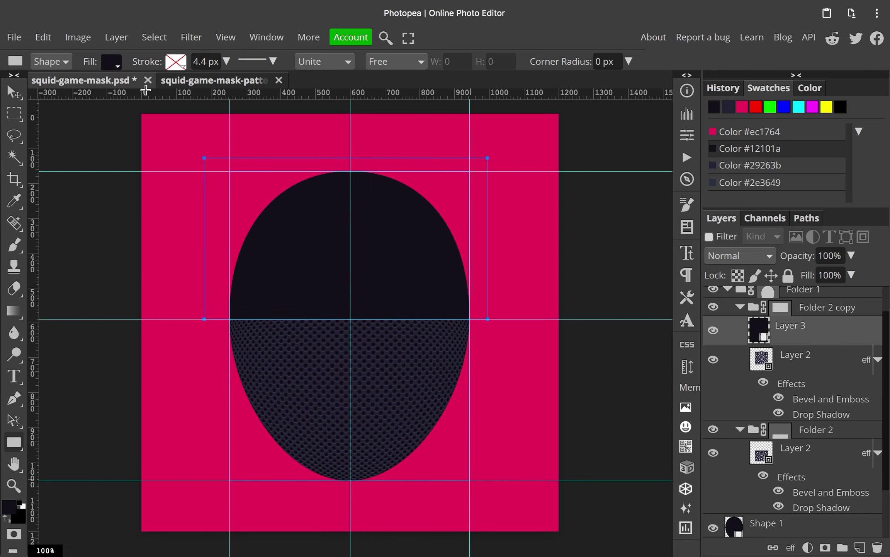
{"action": "left_click", "coordinate": [806, 219]}
{"action": "left_click", "coordinate": [721, 218]}
{"action": "key", "text": "ctrl+h"}
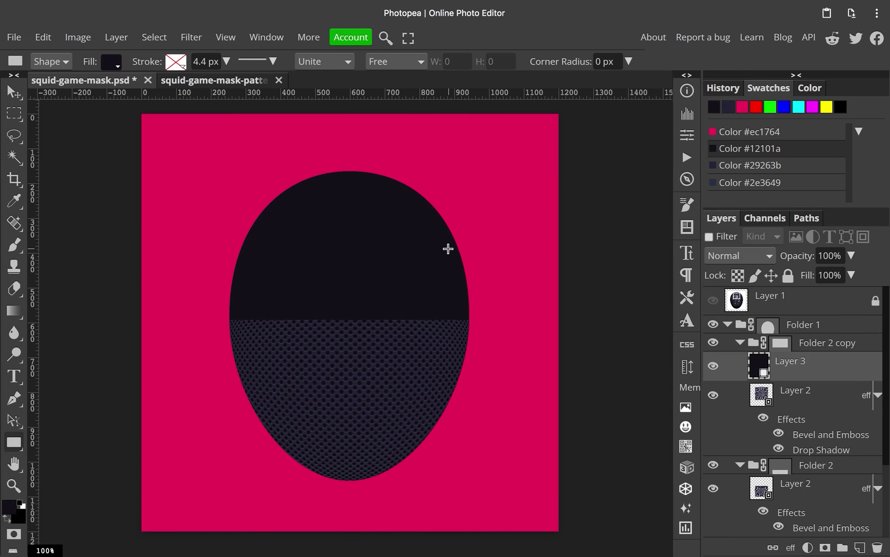
Change the rectangle's fill to a radial gradient.
{"action": "left_click", "coordinate": [111, 61]}
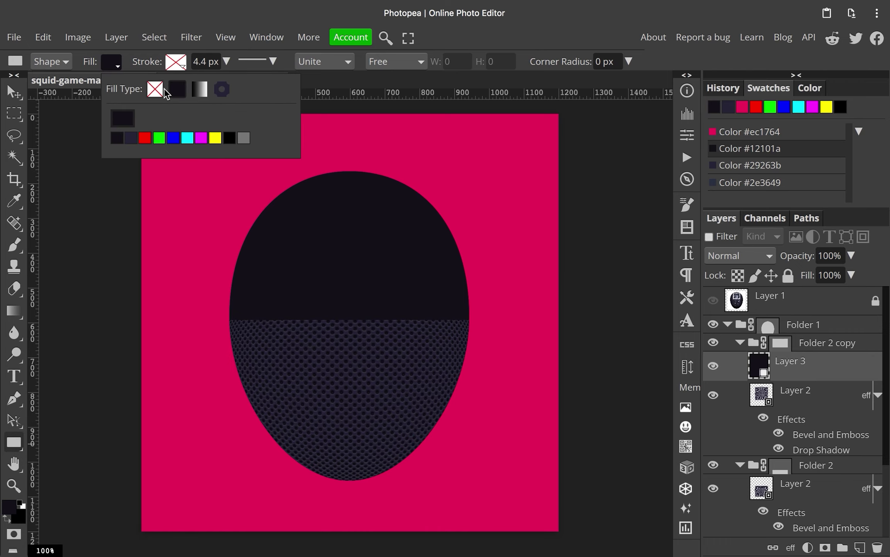
{"action": "left_click", "coordinate": [199, 88]}
{"action": "left_click", "coordinate": [170, 139]}
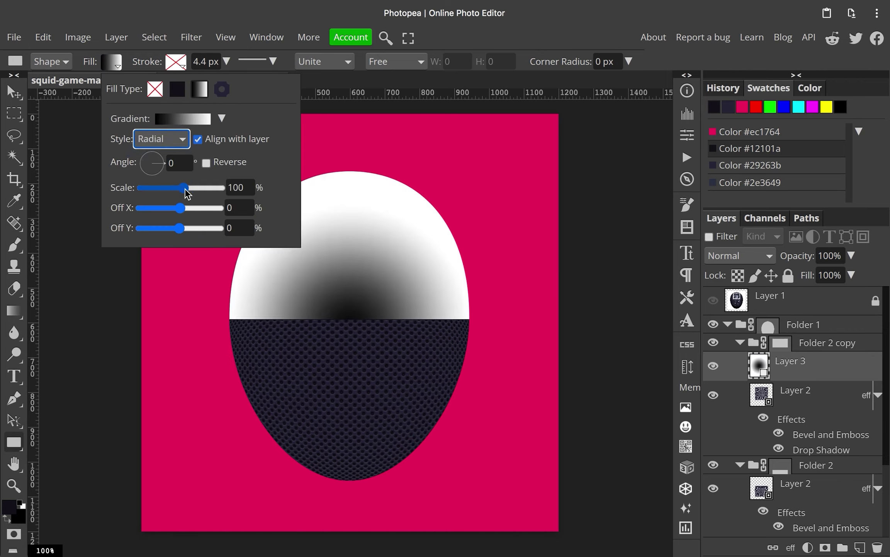
{"action": "left_click", "coordinate": [206, 163]}
{"action": "left_click_drag", "start_coordinate": [179, 228], "coordinate": [169, 228]}
{"action": "mouse_move", "coordinate": [183, 188]}
{"action": "left_mouse_down"}
{"action": "mouse_move", "coordinate": [172, 188]}
{"action": "mouse_move", "coordinate": [185, 189]}
{"action": "left_mouse_up"}
Set the gradient colours from dark purple to transparent.
{"action": "left_click", "coordinate": [183, 119]}
{"action": "double_click", "coordinate": [124, 314]}
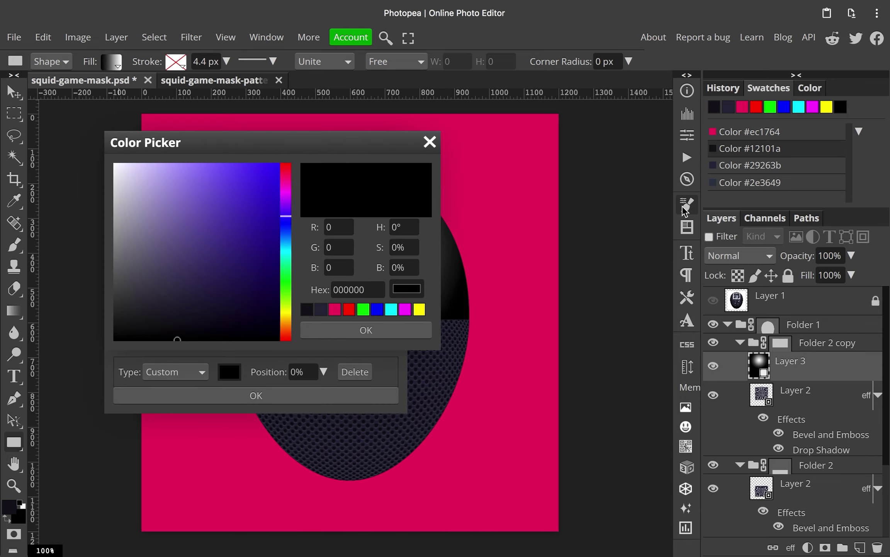
{"action": "left_click", "coordinate": [750, 165]}
{"action": "left_click", "coordinate": [363, 331]}
{"action": "left_click", "coordinate": [388, 281]}
{"action": "left_click", "coordinate": [256, 395]}
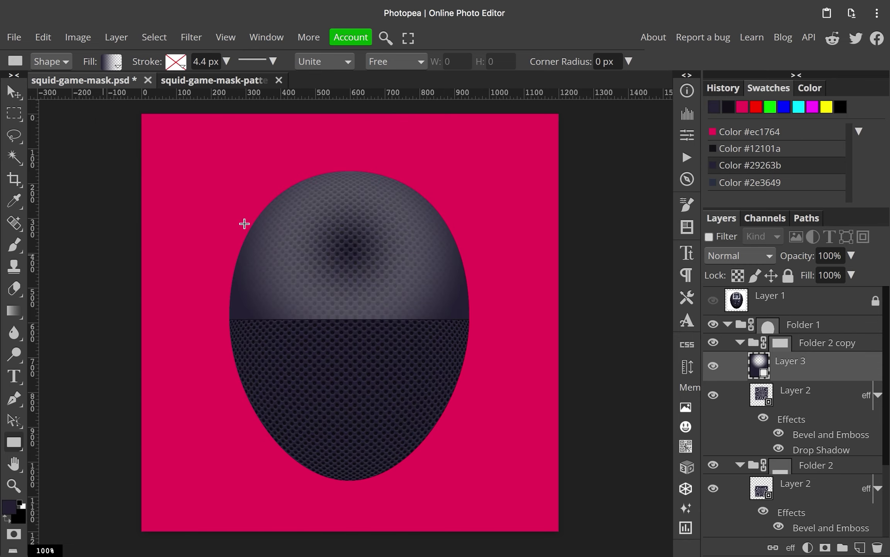
{"action": "left_click", "coordinate": [111, 61]}
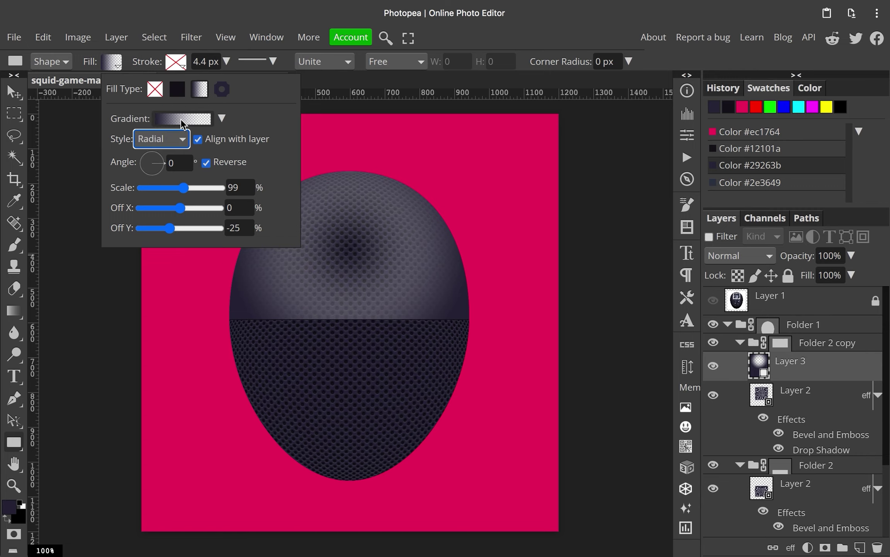
{"action": "left_click", "coordinate": [181, 118]}
{"action": "left_click", "coordinate": [334, 163]}
{"action": "left_click", "coordinate": [308, 395]}
Set the shading layer to Multiply and tune the gradient to 151% scale, -3% Y offset.
{"action": "left_click", "coordinate": [738, 255]}
{"action": "left_click", "coordinate": [729, 304]}
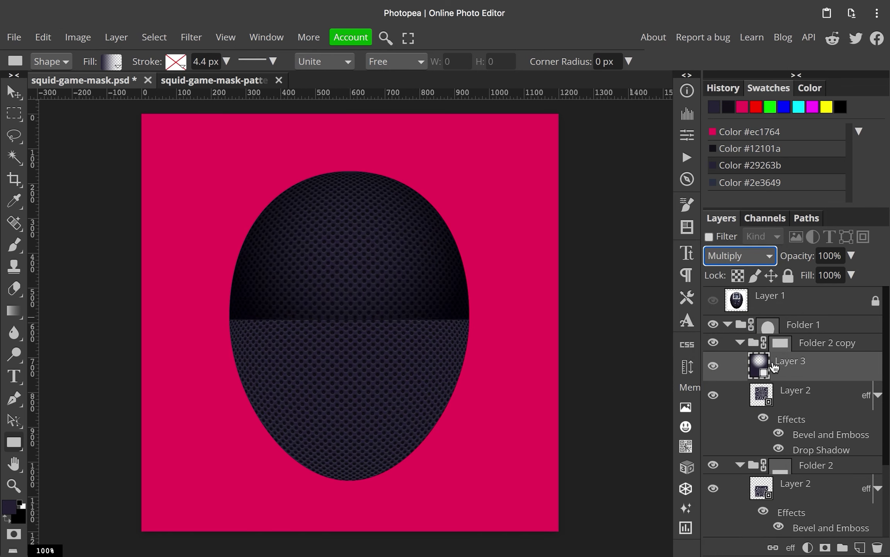
{"action": "left_click", "coordinate": [111, 61]}
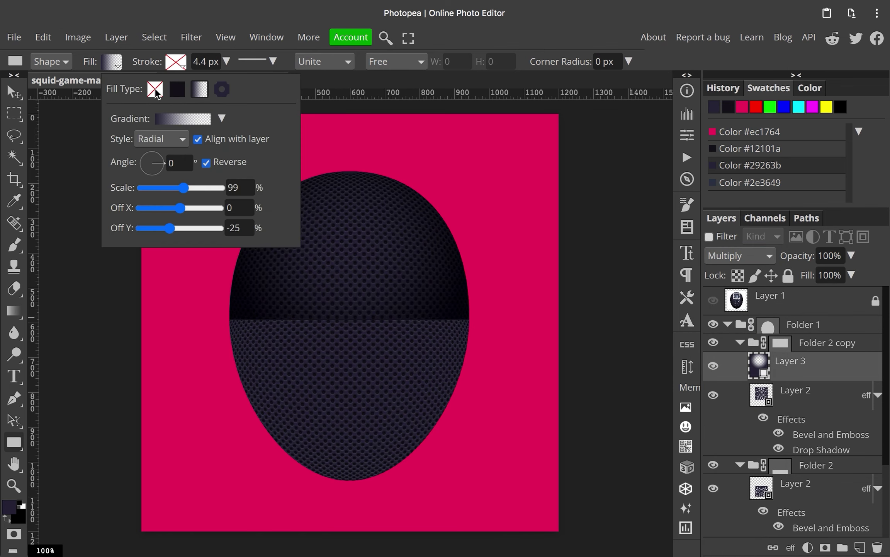
{"action": "left_click_drag", "start_coordinate": [182, 188], "coordinate": [193, 189]}
{"action": "left_click_drag", "start_coordinate": [169, 228], "coordinate": [177, 228]}
{"action": "left_click", "coordinate": [240, 187]}
{"action": "left_click", "coordinate": [457, 73]}
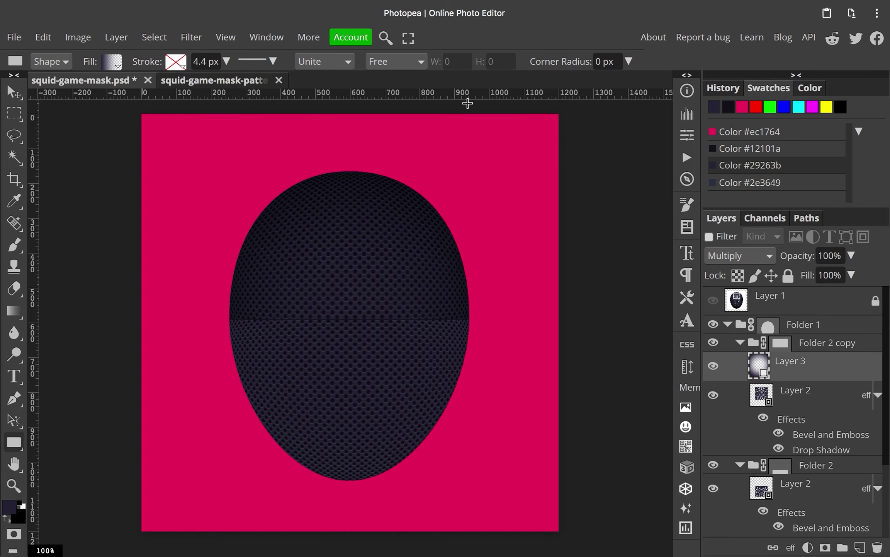
Copy the gradient shading layer into Folder 2 and lower its centre to a 22% Y offset.
{"action": "left_click_drag", "start_coordinate": [802, 388], "coordinate": [803, 477]}
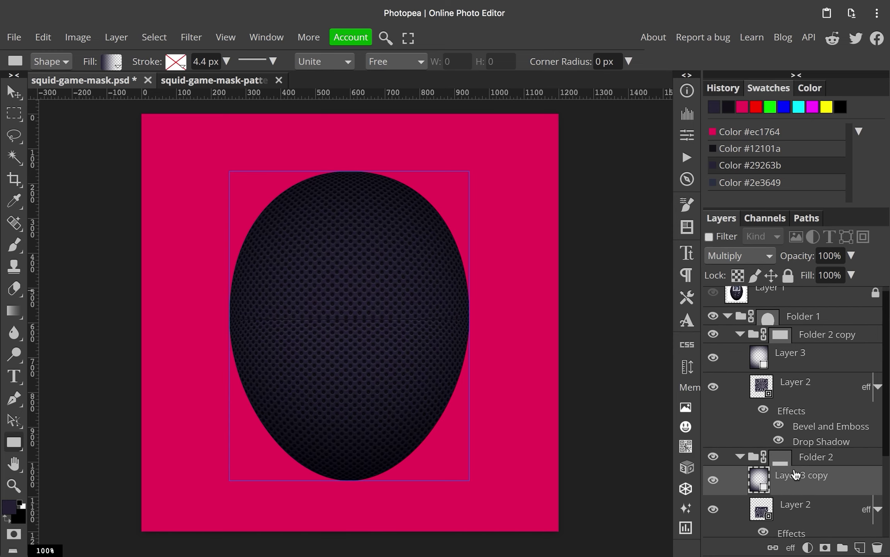
{"action": "left_click", "coordinate": [714, 300]}
{"action": "left_click", "coordinate": [713, 301]}
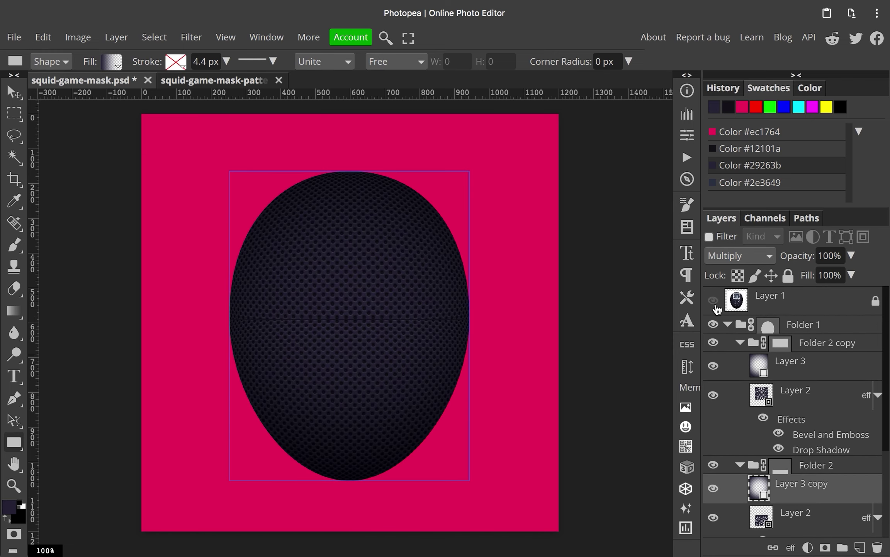
{"action": "left_click", "coordinate": [115, 64]}
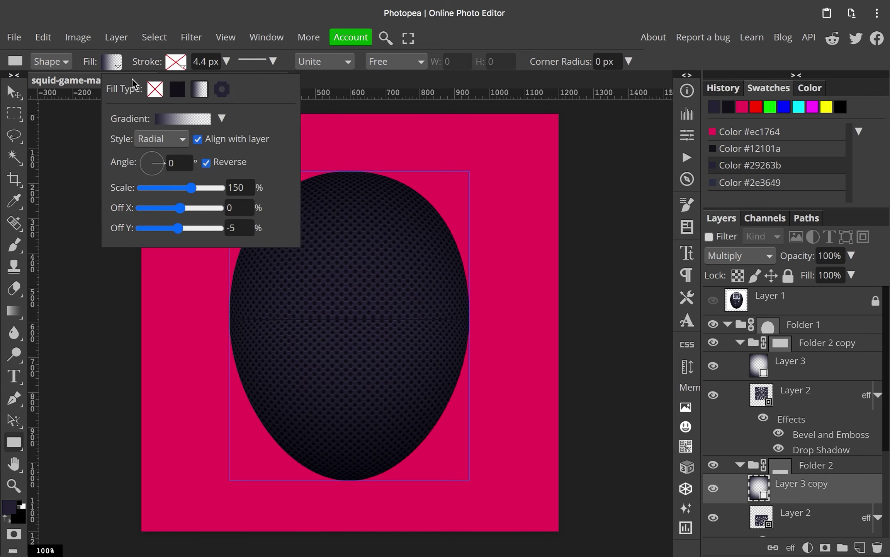
{"action": "left_click_drag", "start_coordinate": [182, 232], "coordinate": [185, 228]}
{"action": "left_click", "coordinate": [713, 301]}
{"action": "left_click", "coordinate": [714, 301]}
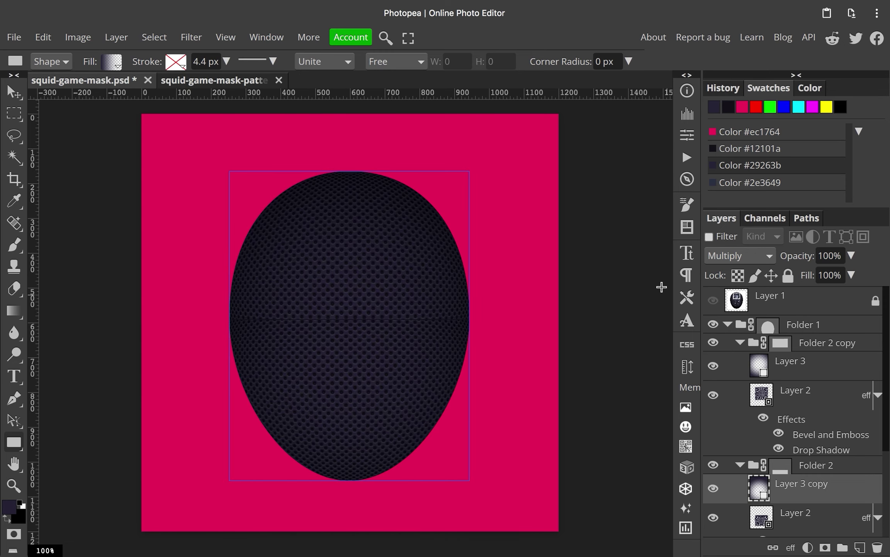
{"action": "scroll", "coordinate": [804, 400], "scroll_direction": "down", "scroll_amount": 3}
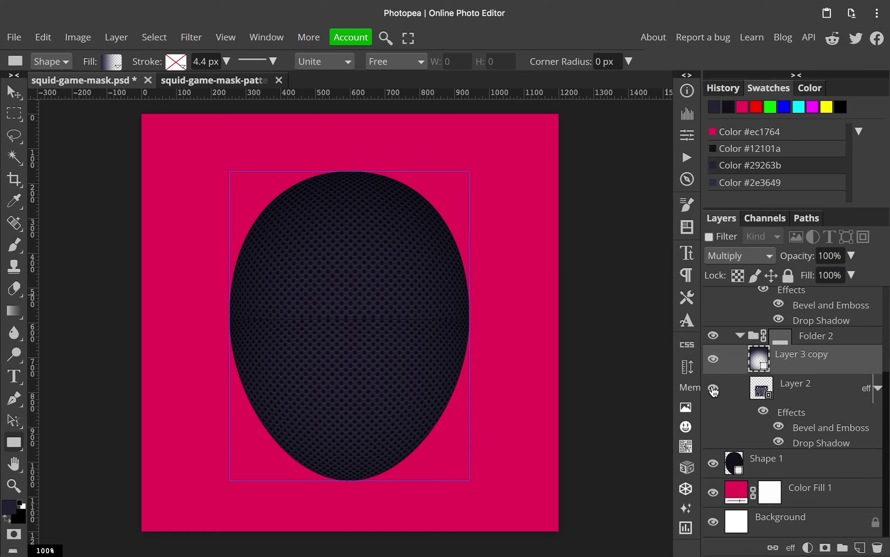
{"action": "scroll", "coordinate": [787, 375], "scroll_direction": "up", "scroll_amount": 2}
Add an empty Layer 4 above Folder 1 and show the reference photo.
{"action": "left_click", "coordinate": [795, 354]}
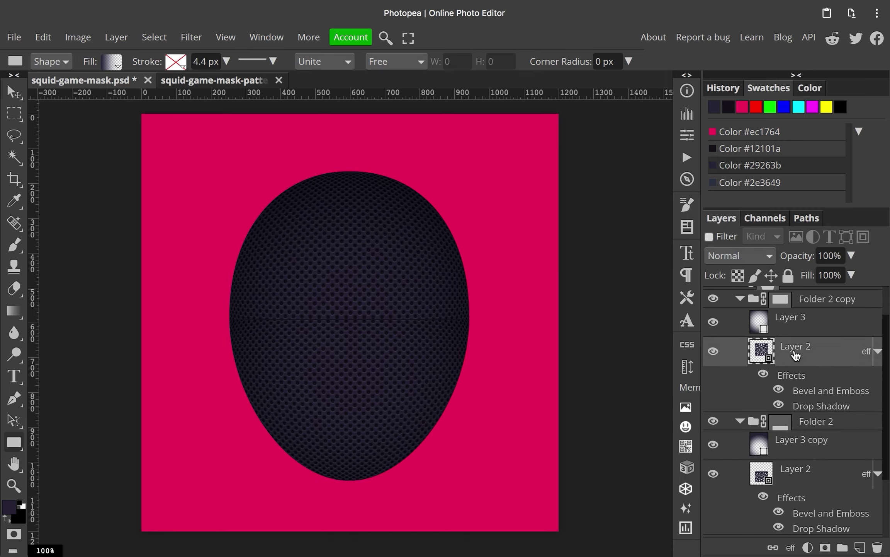
{"action": "scroll", "coordinate": [804, 348], "scroll_direction": "up", "scroll_amount": 1}
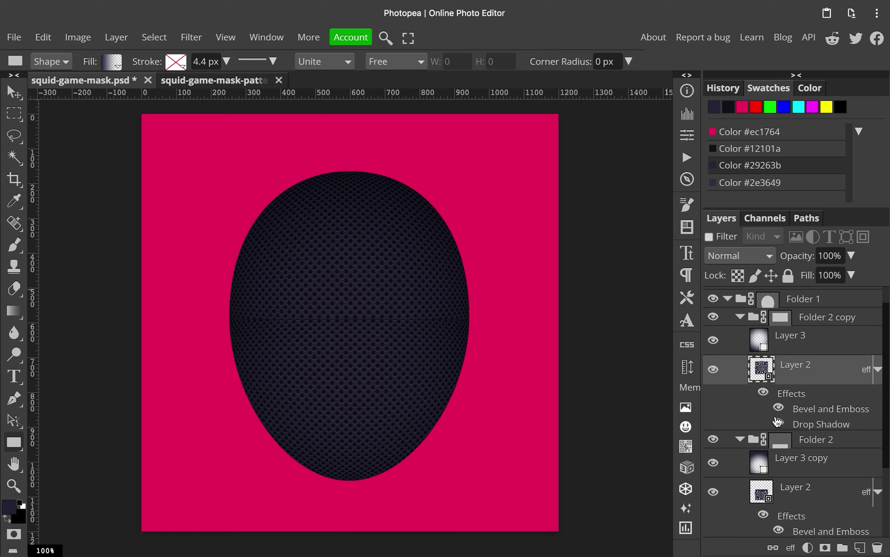
{"action": "left_click", "coordinate": [808, 315]}
{"action": "scroll", "coordinate": [839, 518], "scroll_direction": "up", "scroll_amount": 1}
{"action": "left_click", "coordinate": [804, 327]}
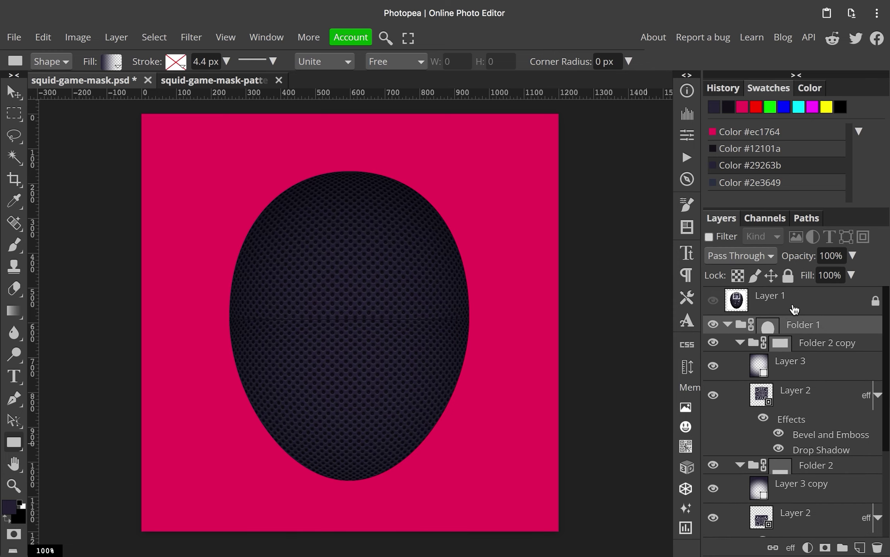
{"action": "left_click", "coordinate": [859, 547]}
{"action": "double_click", "coordinate": [714, 302]}
{"action": "left_click", "coordinate": [714, 302]}
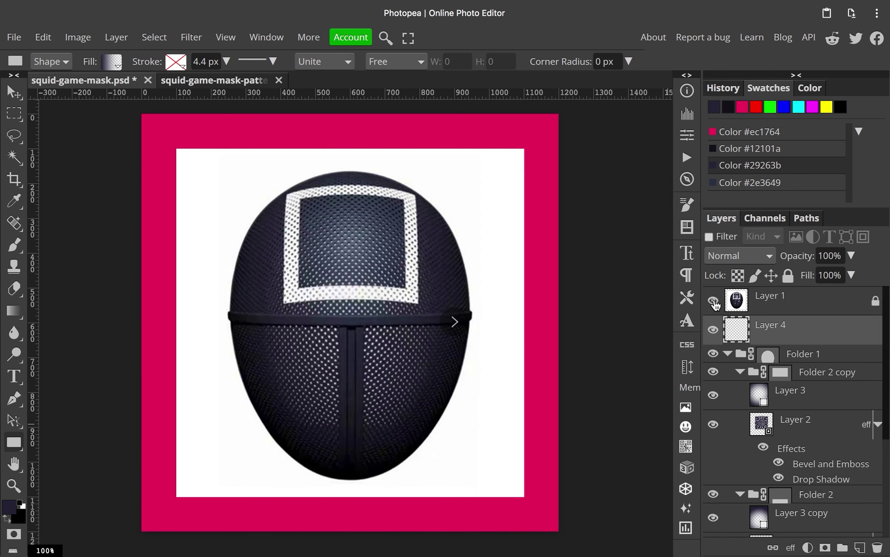
Set the shape fill to solid colour #2e3649.
{"action": "left_click", "coordinate": [111, 62]}
{"action": "left_click", "coordinate": [177, 89]}
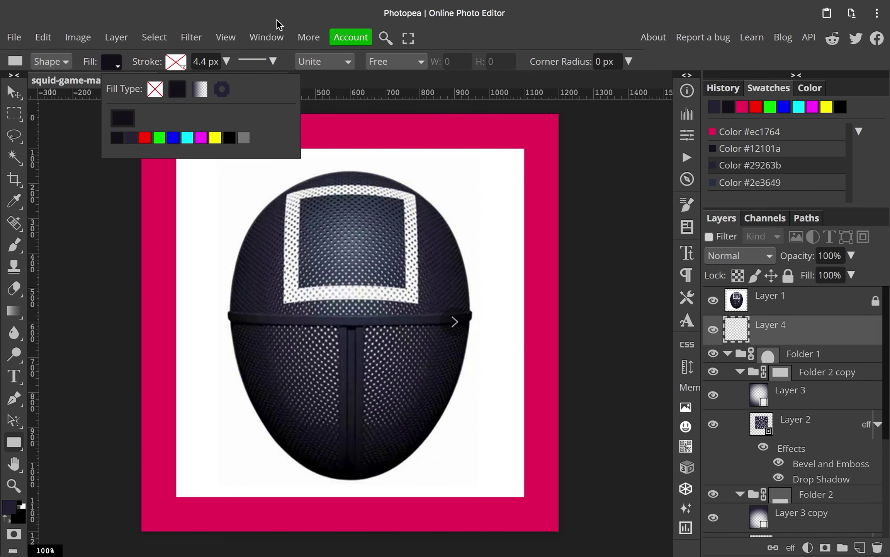
{"action": "left_click", "coordinate": [720, 184]}
{"action": "left_click", "coordinate": [119, 61]}
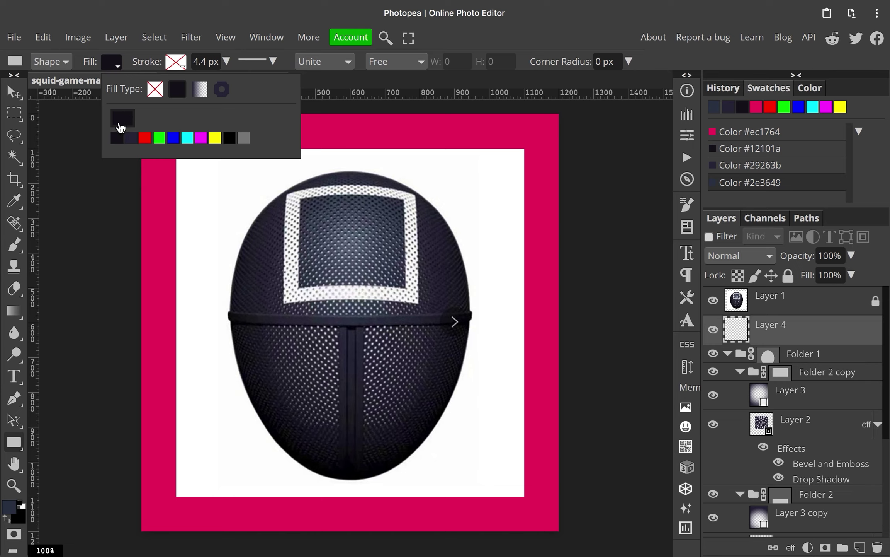
{"action": "left_click", "coordinate": [121, 126]}
{"action": "left_click", "coordinate": [719, 184]}
{"action": "key", "text": "Return"}
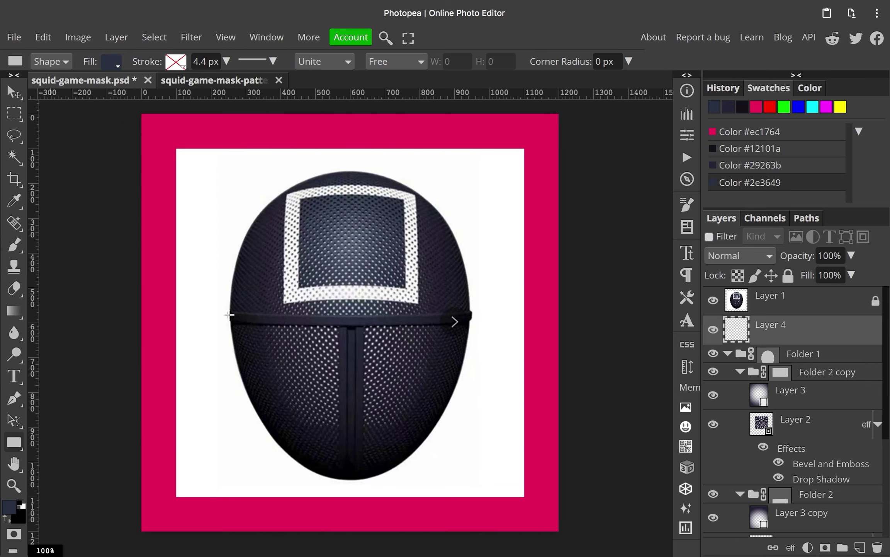
Draw a 703×36 band over the strap, hide the reference photo, and round its corners 6 px.
{"action": "scroll", "coordinate": [290, 318], "scroll_direction": "up", "scroll_amount": 3}
{"action": "left_click_drag", "start_coordinate": [113, 285], "coordinate": [602, 308]}
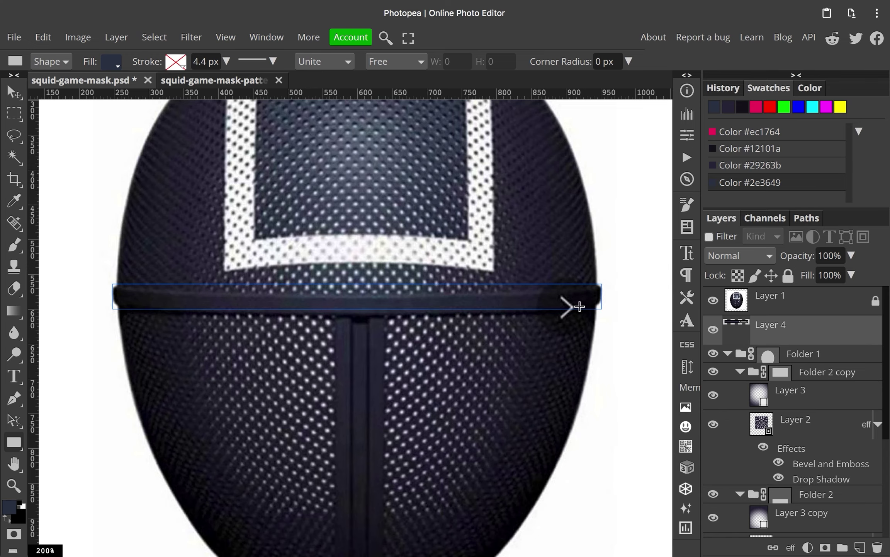
{"action": "left_click", "coordinate": [713, 300]}
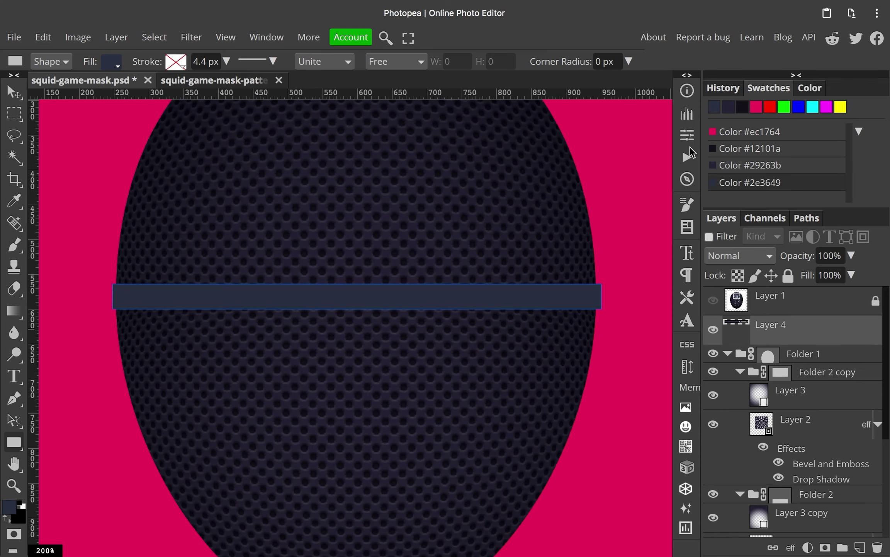
{"action": "left_click", "coordinate": [687, 135]}
{"action": "left_click_drag", "start_coordinate": [488, 257], "coordinate": [491, 259]}
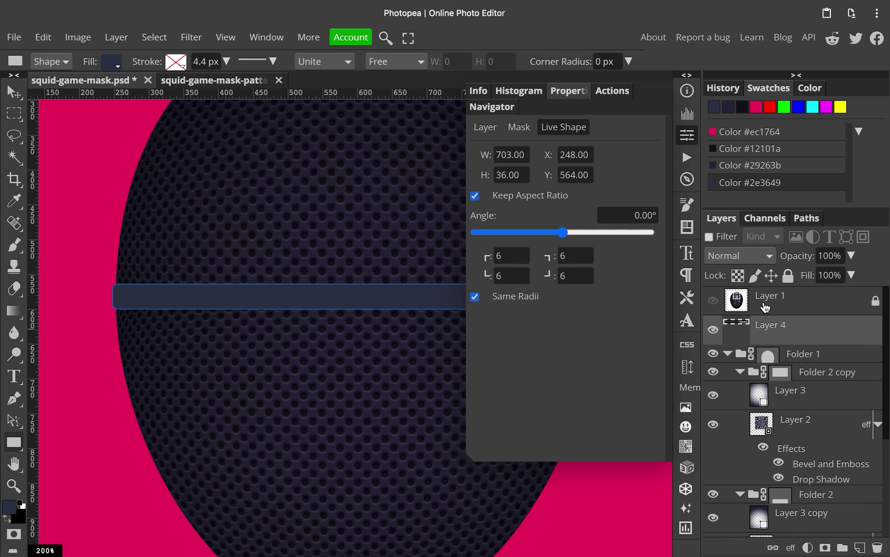
{"action": "left_click", "coordinate": [688, 136]}
{"action": "key", "text": "v"}
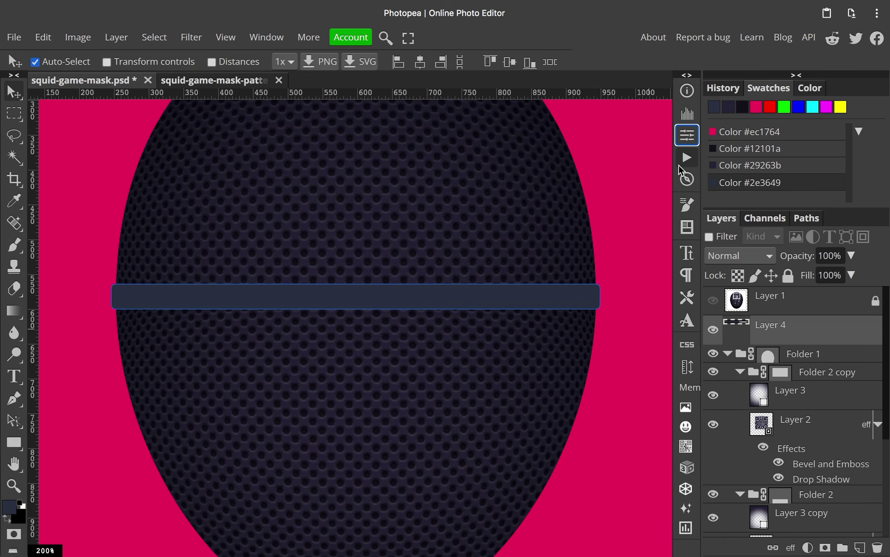
Bend the dark band with a slight Arc warp and commit it.
{"action": "key", "text": "ctrl+t"}
{"action": "left_click", "coordinate": [594, 61]}
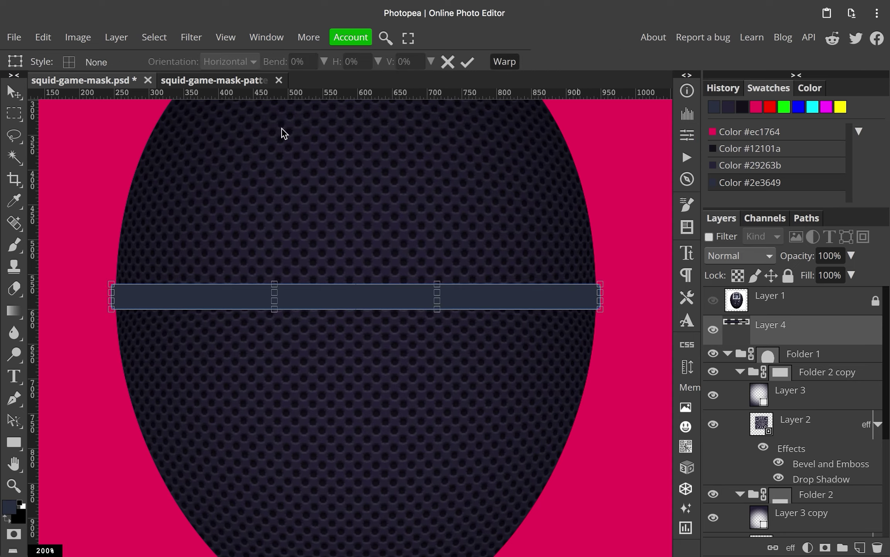
{"action": "left_click", "coordinate": [81, 62]}
{"action": "left_click", "coordinate": [109, 128]}
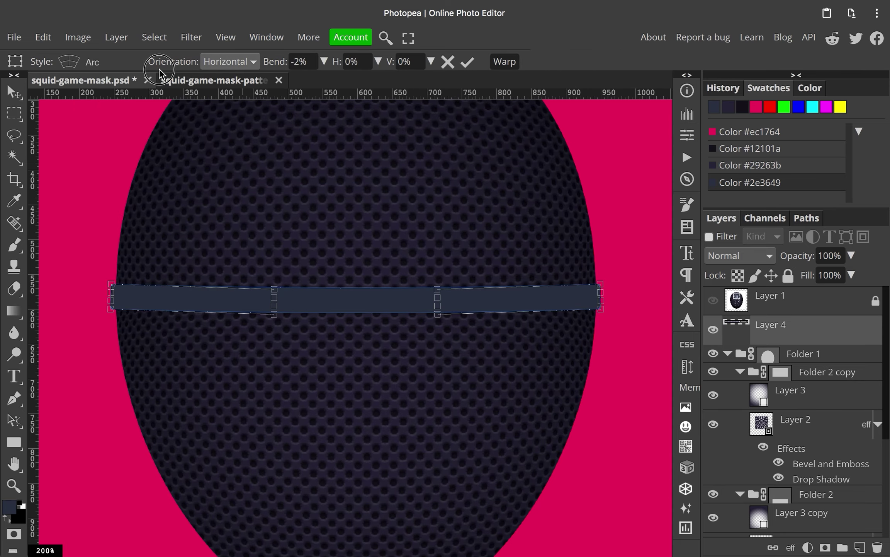
{"action": "left_click_drag", "start_coordinate": [209, 62], "coordinate": [201, 65]}
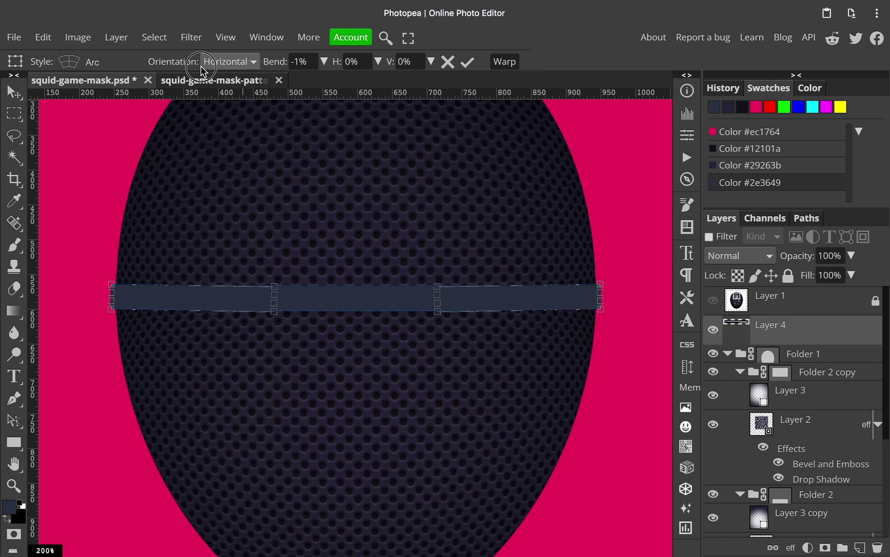
{"action": "left_click", "coordinate": [469, 63]}
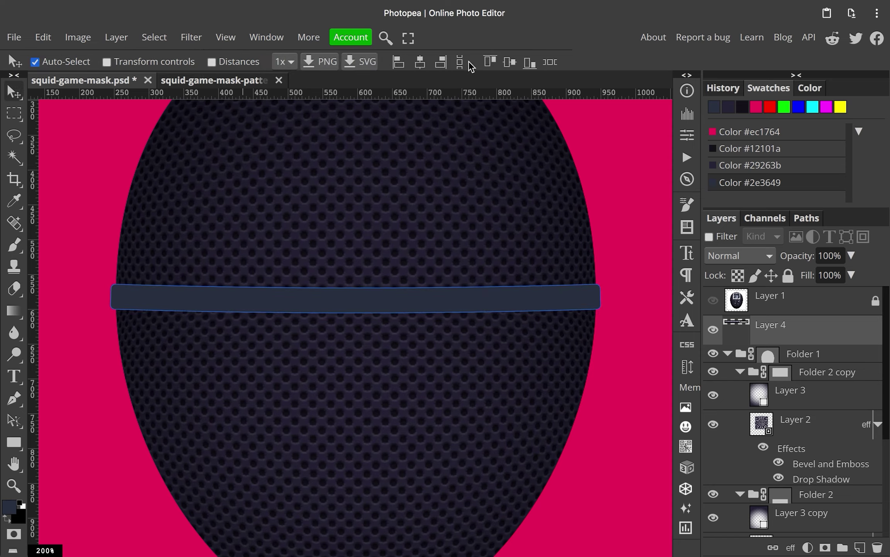
Give the band a drop shadow with 74% opacity and 13 px size.
{"action": "left_click", "coordinate": [790, 548]}
{"action": "left_click", "coordinate": [831, 524]}
{"action": "left_click_drag", "start_coordinate": [669, 310], "coordinate": [656, 310]}
{"action": "left_click_drag", "start_coordinate": [665, 349], "coordinate": [653, 352]}
{"action": "left_click_drag", "start_coordinate": [502, 179], "coordinate": [611, 187]}
{"action": "left_click_drag", "start_coordinate": [761, 357], "coordinate": [763, 356]}
{"action": "left_click_drag", "start_coordinate": [837, 270], "coordinate": [816, 269]}
{"action": "left_click_drag", "start_coordinate": [764, 317], "coordinate": [771, 318]}
{"action": "left_click_drag", "start_coordinate": [638, 187], "coordinate": [421, 203]}
{"action": "left_click", "coordinate": [757, 236]}
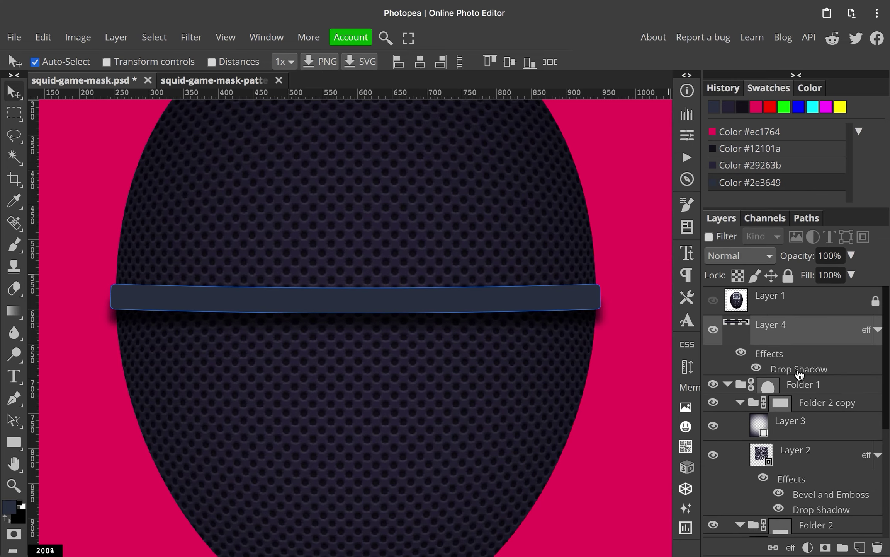
{"action": "left_click", "coordinate": [878, 329]}
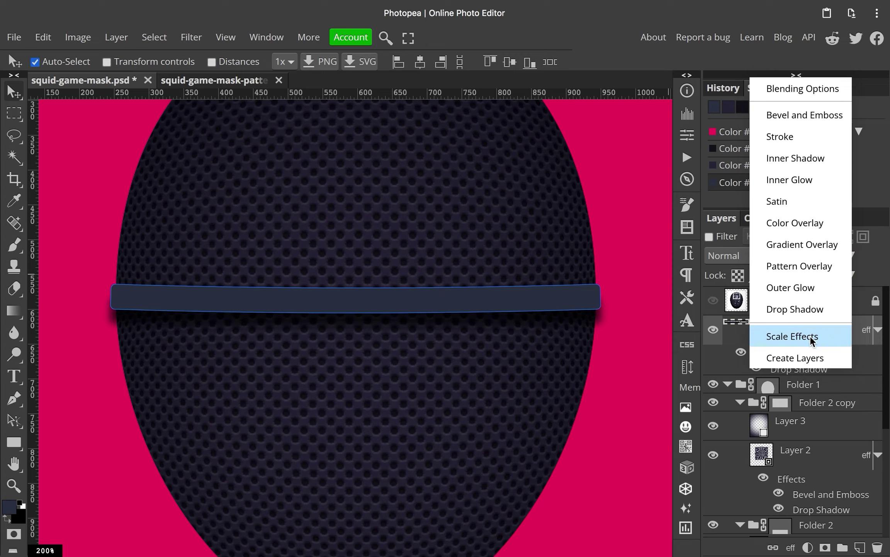
Separate the band's drop shadow into its own layer, move it into Folder 1, and stretch it.
{"action": "left_click", "coordinate": [810, 359]}
{"action": "left_click", "coordinate": [800, 367]}
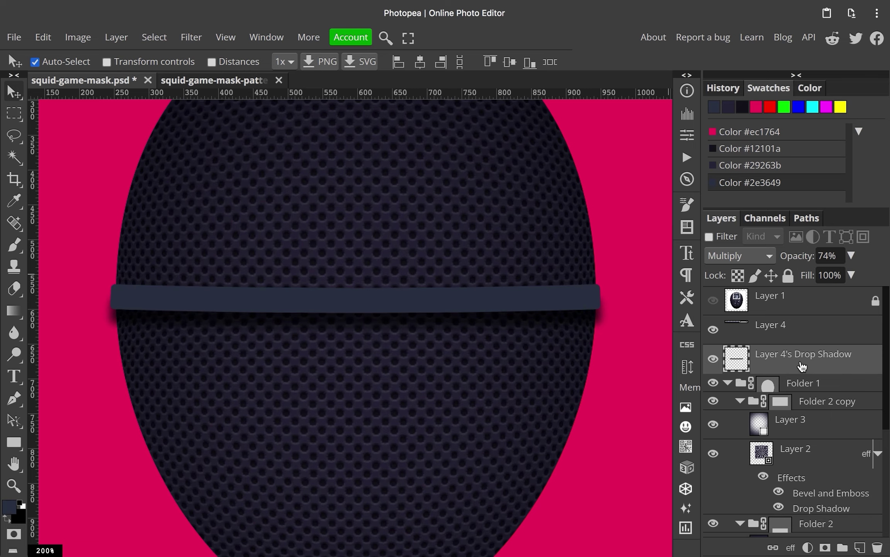
{"action": "left_click_drag", "start_coordinate": [802, 365], "coordinate": [773, 383]}
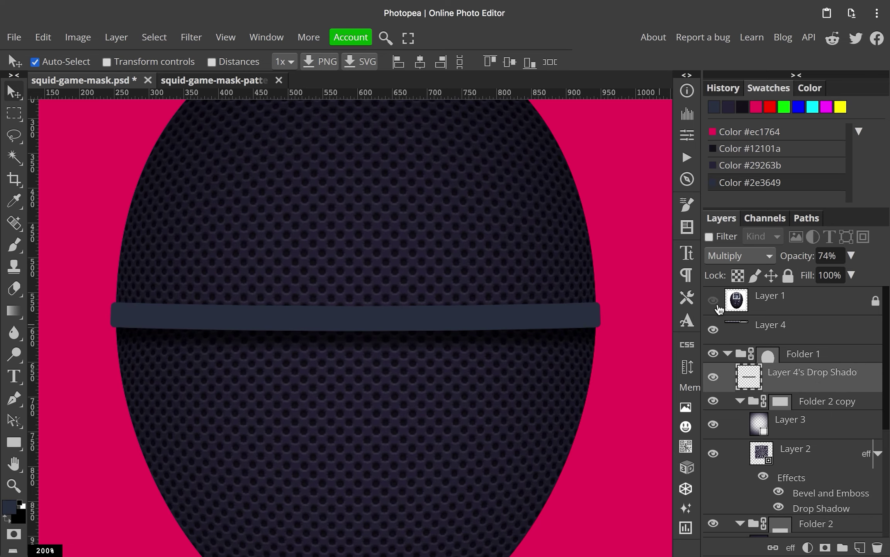
{"action": "left_click", "coordinate": [714, 300]}
{"action": "key", "text": "ctrl+t"}
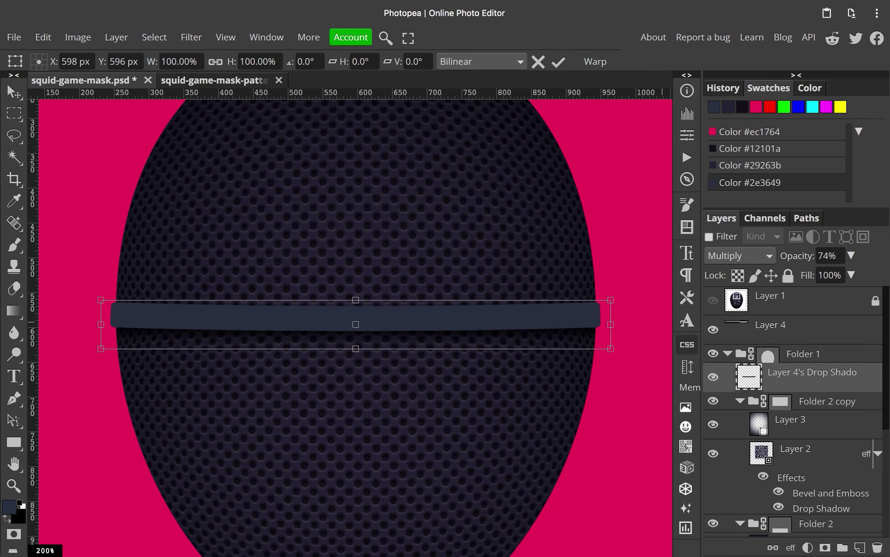
{"action": "left_click_drag", "start_coordinate": [610, 348], "coordinate": [606, 349]}
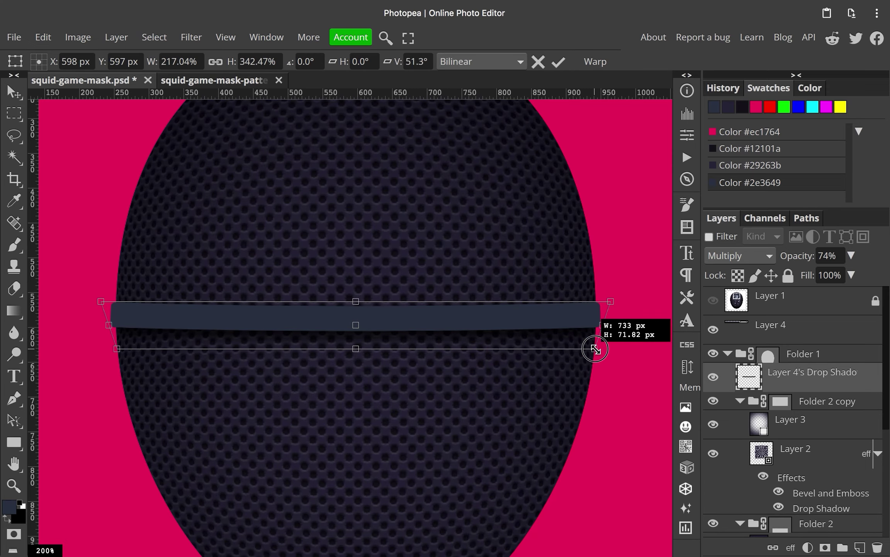
{"action": "key", "text": "Return"}
Resize the band to the mask's width and add Bevel and Emboss to it.
{"action": "left_click", "coordinate": [608, 328]}
{"action": "key", "text": "ctrl+t"}
{"action": "left_click_drag", "start_coordinate": [607, 328], "coordinate": [596, 332]}
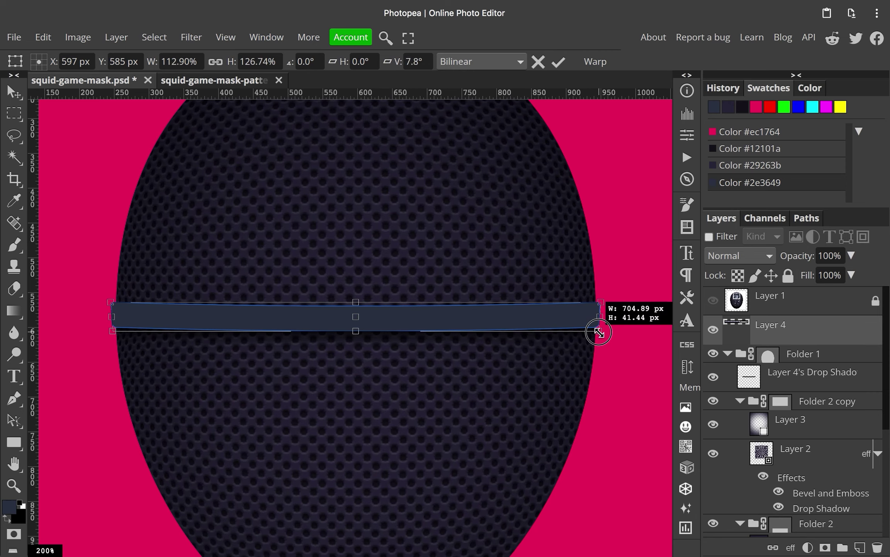
{"action": "key", "text": "Return"}
{"action": "left_click", "coordinate": [791, 547]}
{"action": "left_click", "coordinate": [833, 332]}
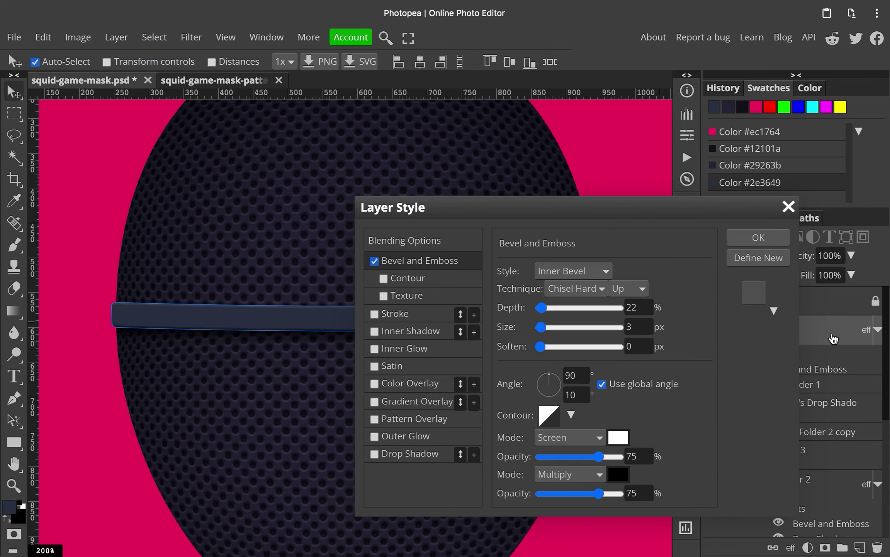
Set the bevel to Smooth, size 6, and add a reflected, reversed 0° gradient overlay.
{"action": "left_click_drag", "start_coordinate": [560, 204], "coordinate": [711, 198]}
{"action": "left_click_drag", "start_coordinate": [695, 317], "coordinate": [695, 317]}
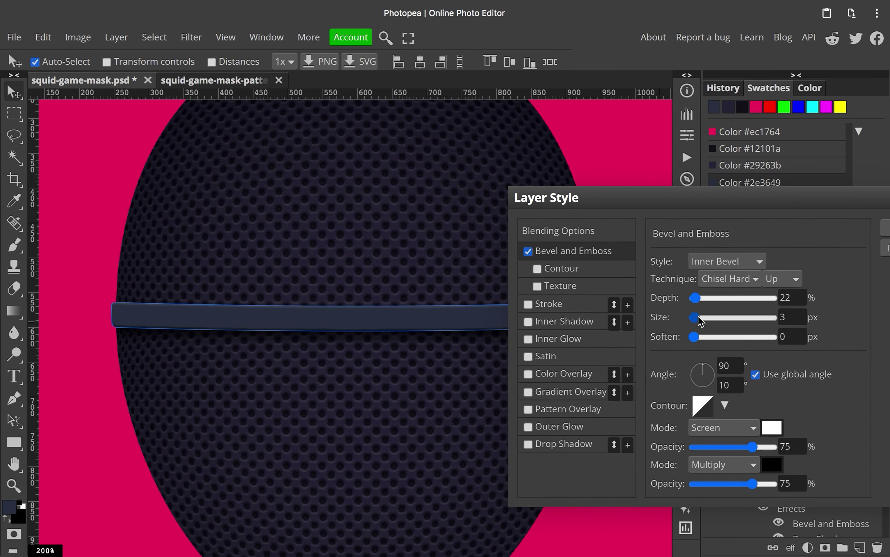
{"action": "left_click", "coordinate": [729, 276]}
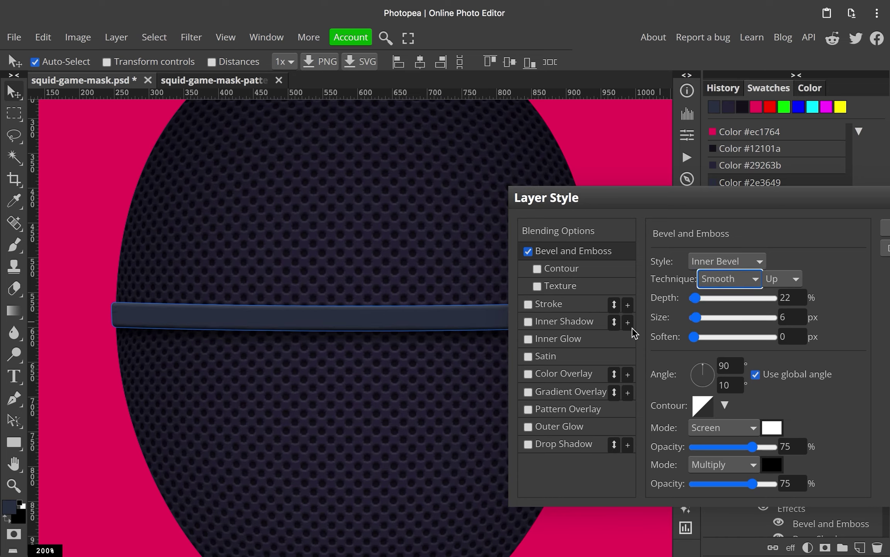
{"action": "left_click", "coordinate": [573, 392]}
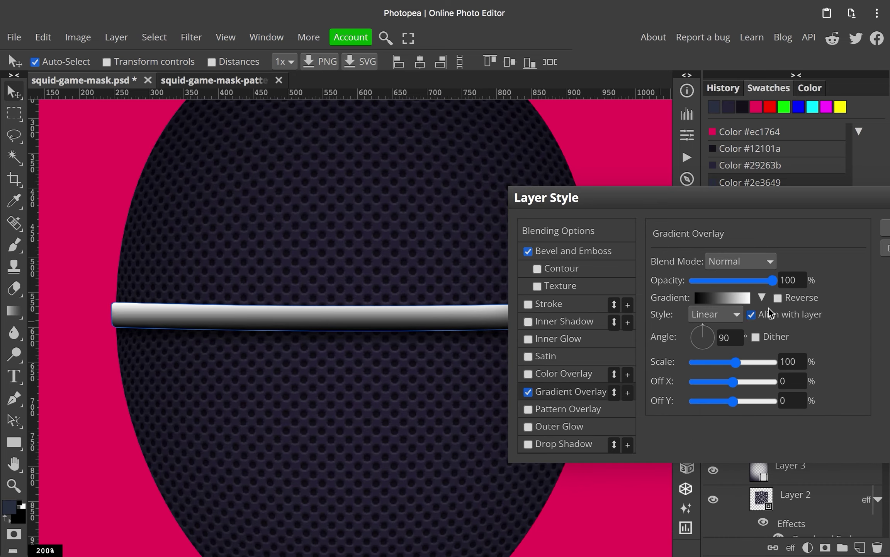
{"action": "left_click", "coordinate": [715, 314]}
{"action": "left_click", "coordinate": [715, 352]}
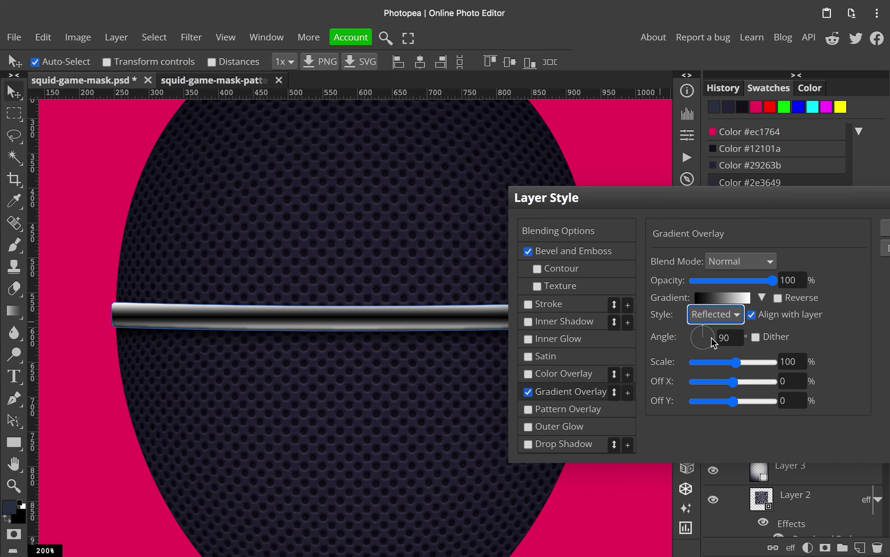
{"action": "left_click_drag", "start_coordinate": [713, 342], "coordinate": [718, 338]}
{"action": "left_click", "coordinate": [778, 298]}
Blend the gradient overlay in Multiply at about 45–50% opacity and apply the styles.
{"action": "left_click_drag", "start_coordinate": [527, 299], "coordinate": [335, 398]}
{"action": "left_click", "coordinate": [537, 361]}
{"action": "left_click", "coordinate": [563, 409]}
{"action": "left_click_drag", "start_coordinate": [456, 305], "coordinate": [712, 227]}
{"action": "left_click_drag", "start_coordinate": [835, 309], "coordinate": [797, 309]}
{"action": "left_click_drag", "start_coordinate": [741, 225], "coordinate": [492, 250]}
{"action": "left_click", "coordinate": [727, 283]}
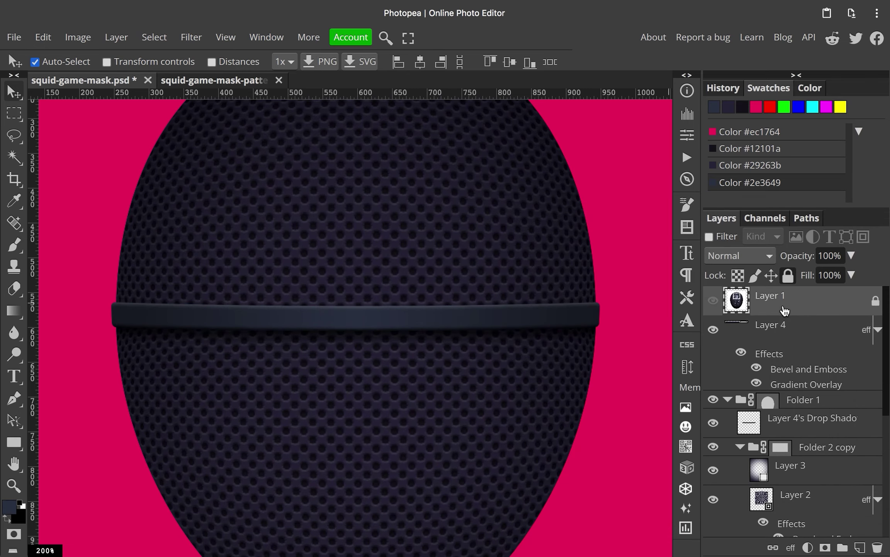
Show the reference mask and place two vertical guides along it.
{"action": "scroll", "coordinate": [475, 326], "scroll_direction": "down", "scroll_amount": 3}
{"action": "scroll", "coordinate": [383, 320], "scroll_direction": "up", "scroll_amount": 3}
{"action": "scroll", "coordinate": [391, 322], "scroll_direction": "up", "scroll_amount": 1}
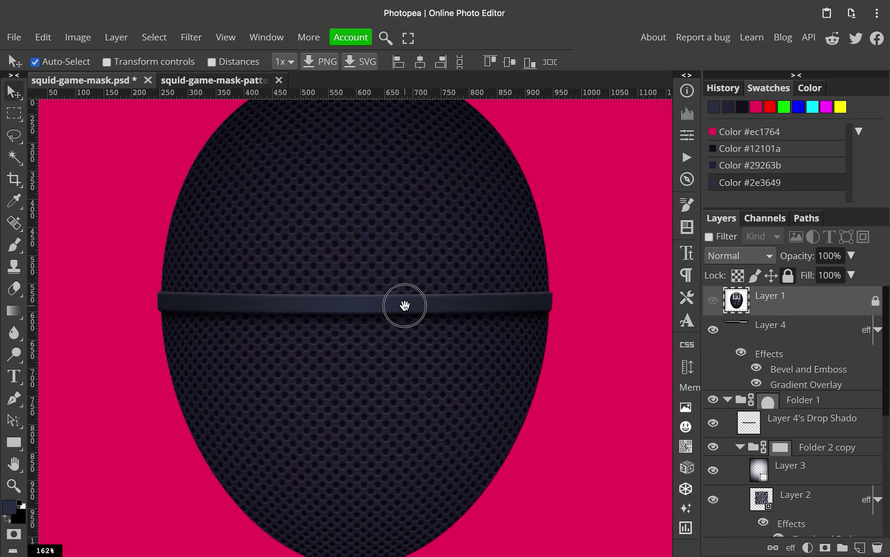
{"action": "scroll", "coordinate": [481, 322], "scroll_direction": "down", "scroll_amount": 2}
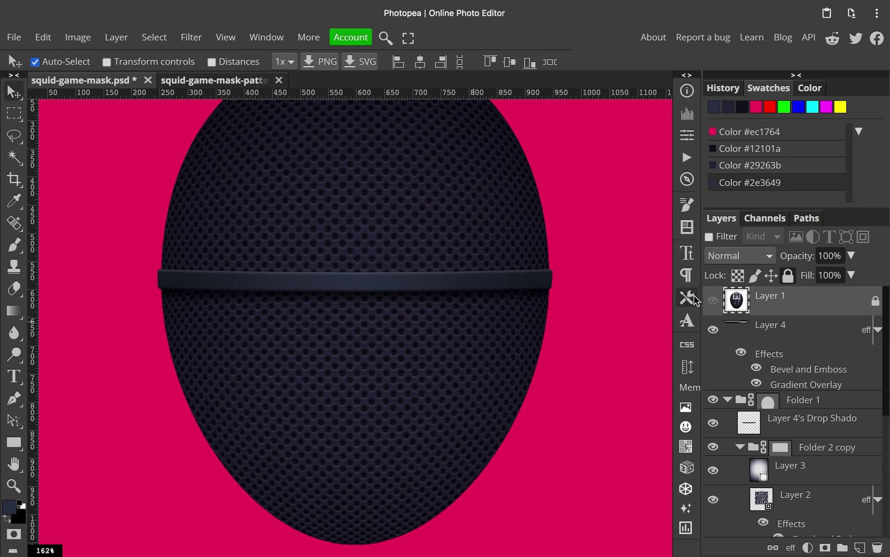
{"action": "left_click", "coordinate": [713, 300]}
{"action": "left_click_drag", "start_coordinate": [33, 286], "coordinate": [339, 292]}
{"action": "left_click_drag", "start_coordinate": [37, 272], "coordinate": [377, 293]}
{"action": "key", "text": "super+Tab"}
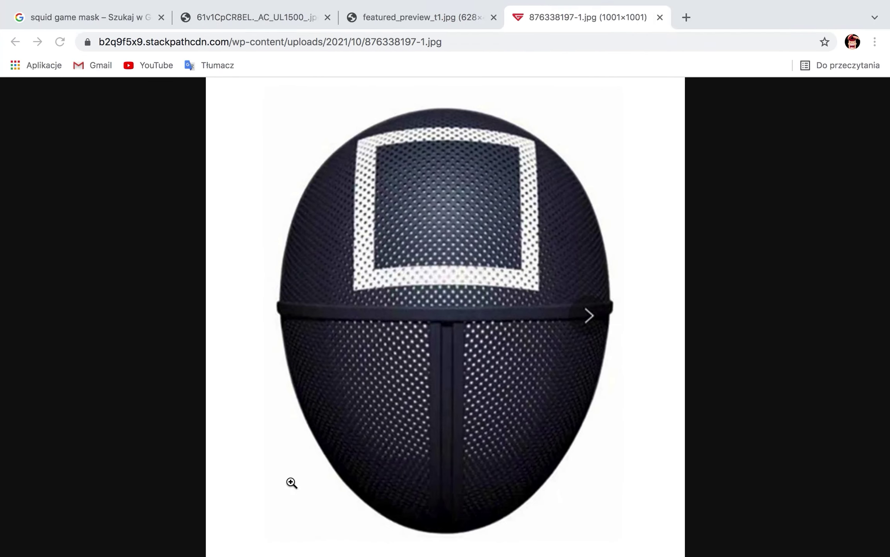
{"action": "left_click", "coordinate": [363, 20]}
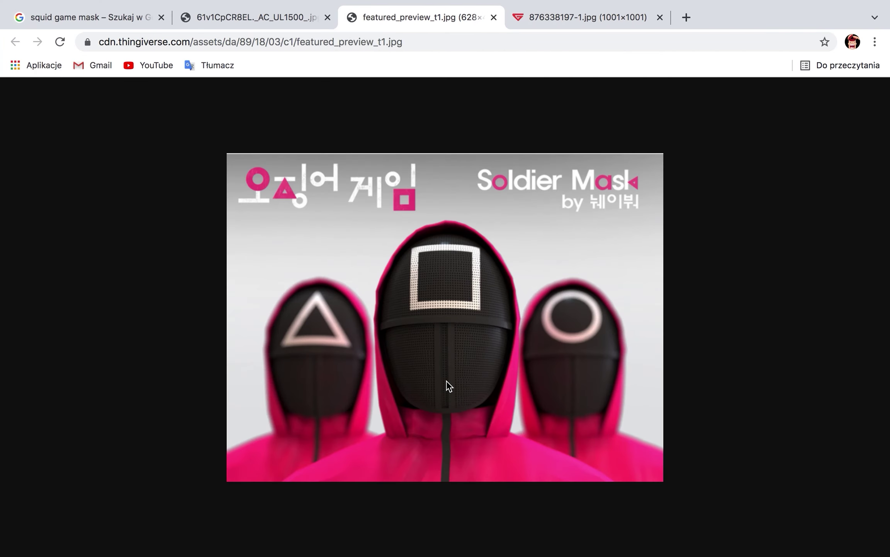
{"action": "key", "text": "super+equal"}
{"action": "key", "text": "super+equal"}
{"action": "key", "text": "super+equal"}
{"action": "key", "text": "super+equal"}
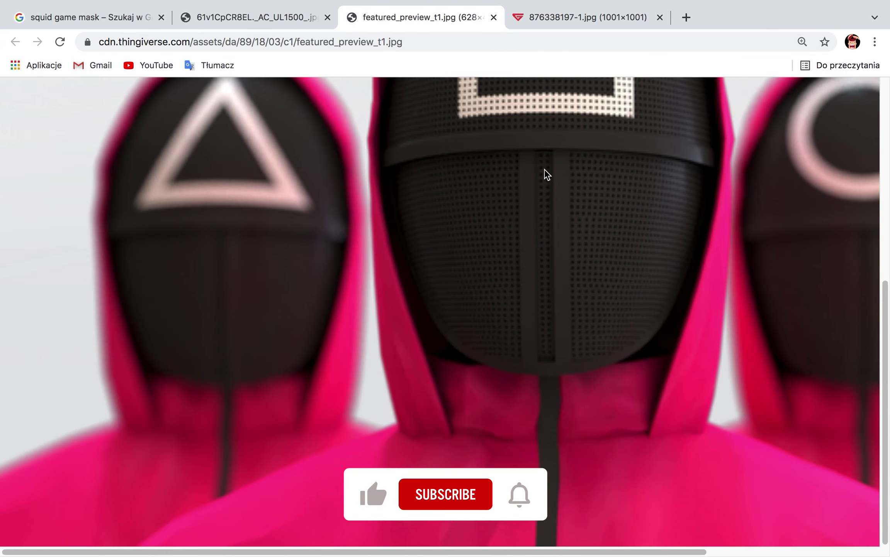
{"action": "key", "text": "super+0"}
{"action": "left_click", "coordinate": [282, 18]}
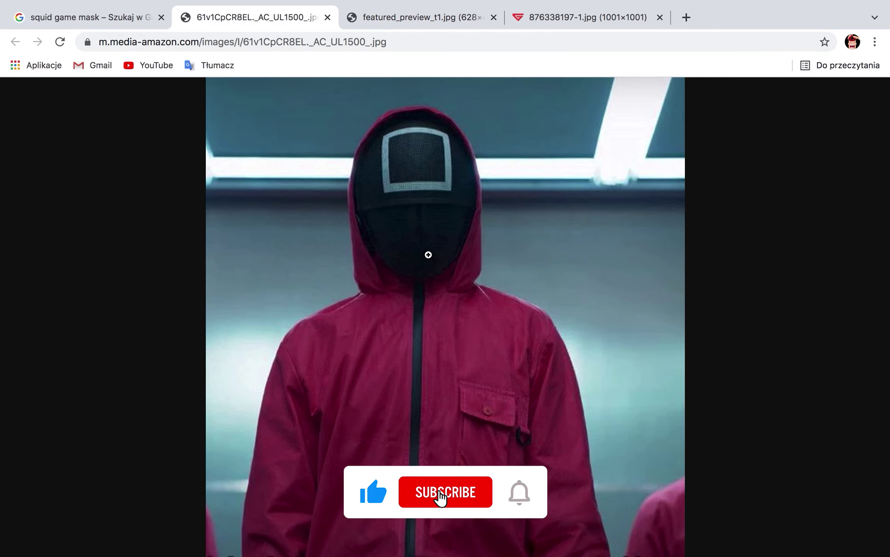
{"action": "key", "text": "super+equal"}
{"action": "key", "text": "super+equal"}
{"action": "scroll", "coordinate": [559, 262], "scroll_direction": "down", "scroll_amount": 5}
{"action": "scroll", "coordinate": [549, 211], "scroll_direction": "up", "scroll_amount": 5}
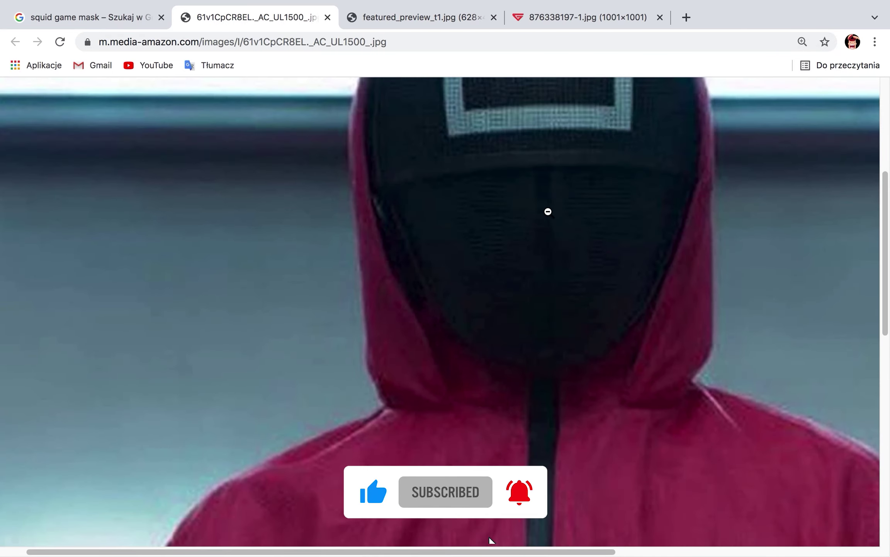
{"action": "left_click", "coordinate": [549, 210]}
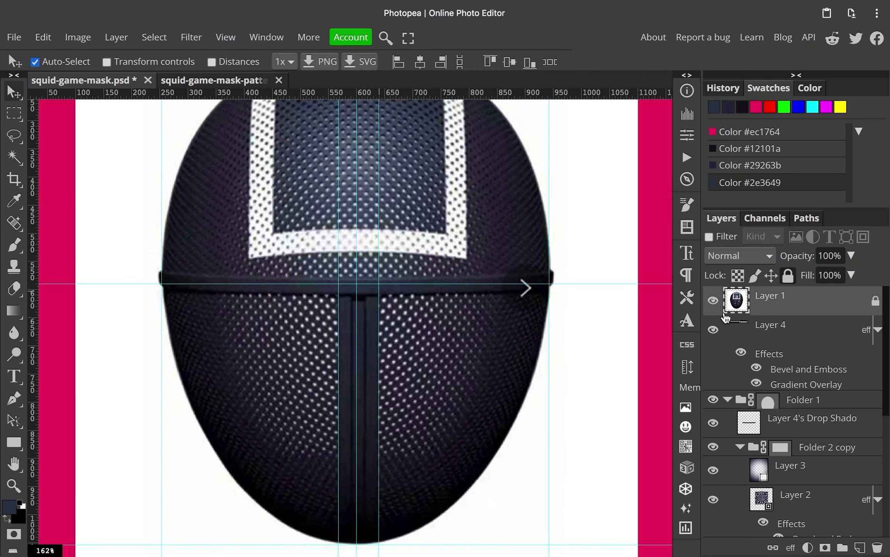
Hide the reference and draw a rectangle below the shadow layer, stretched into a long vertical bar.
{"action": "left_click", "coordinate": [713, 299]}
{"action": "key", "text": "u"}
{"action": "left_click_drag", "start_coordinate": [349, 272], "coordinate": [366, 292]}
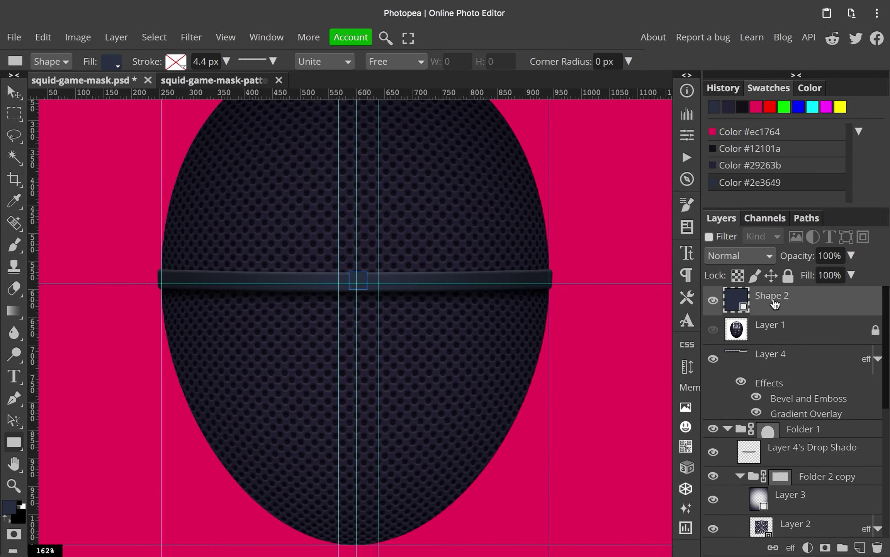
{"action": "left_click_drag", "start_coordinate": [775, 304], "coordinate": [734, 460]}
{"action": "key", "text": "ctrl+t"}
{"action": "mouse_move", "coordinate": [367, 280]}
{"action": "left_mouse_down"}
{"action": "mouse_move", "coordinate": [453, 285]}
{"action": "mouse_move", "coordinate": [497, 272]}
{"action": "mouse_move", "coordinate": [412, 360]}
{"action": "left_mouse_up"}
{"action": "left_click_drag", "start_coordinate": [419, 237], "coordinate": [386, 324]}
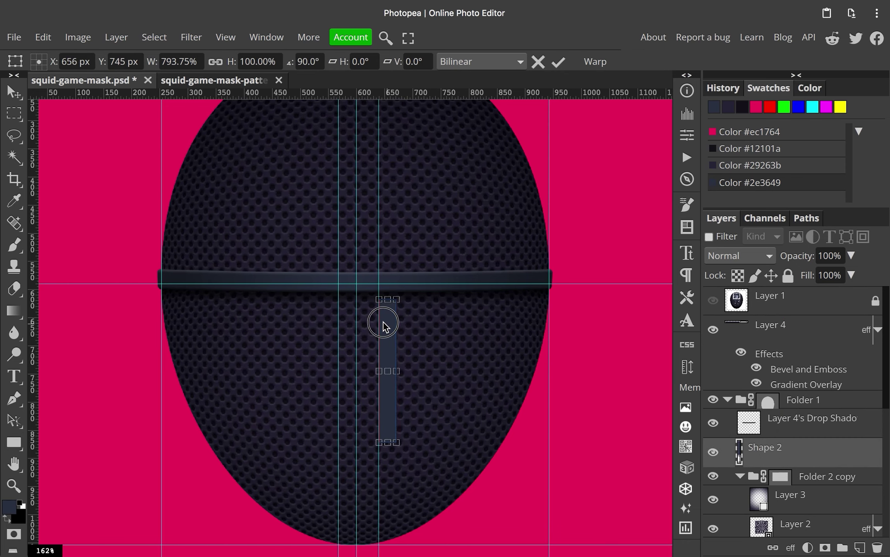
{"action": "left_click_drag", "start_coordinate": [388, 438], "coordinate": [388, 548]}
{"action": "left_click", "coordinate": [558, 62]}
Duplicate the vertical bar and set the copy beside the original, with guides hidden.
{"action": "key", "text": "ctrl+plus"}
{"action": "key", "text": "v"}
{"action": "key", "text": "ctrl+j"}
{"action": "mouse_move", "coordinate": [369, 337]}
{"action": "left_mouse_down"}
{"action": "mouse_move", "coordinate": [339, 337]}
{"action": "mouse_move", "coordinate": [391, 348]}
{"action": "left_mouse_up"}
{"action": "key", "text": "ctrl+semicolon"}
{"action": "key", "text": "ctrl+minus"}
{"action": "key", "text": "ctrl+minus"}
{"action": "key", "text": "ctrl+minus"}
{"action": "key", "text": "ctrl+plus"}
{"action": "key", "text": "ctrl+plus"}
{"action": "key", "text": "ctrl+plus"}
{"action": "scroll", "coordinate": [769, 417], "scroll_direction": "down", "scroll_amount": 5}
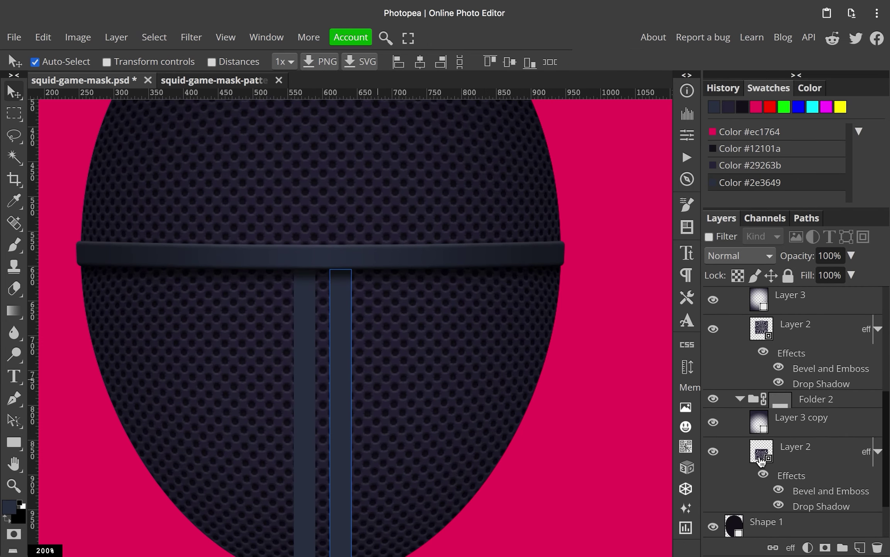
Set the Layer 2 mesh pattern fill scale to 10% and save it back into the mask document.
{"action": "double_click", "coordinate": [760, 460]}
{"action": "left_click", "coordinate": [14, 442]}
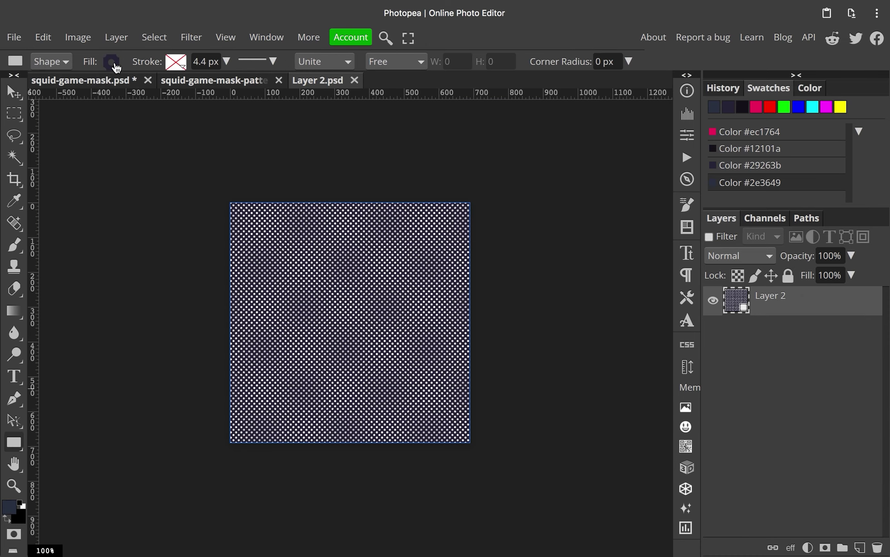
{"action": "left_click", "coordinate": [112, 61]}
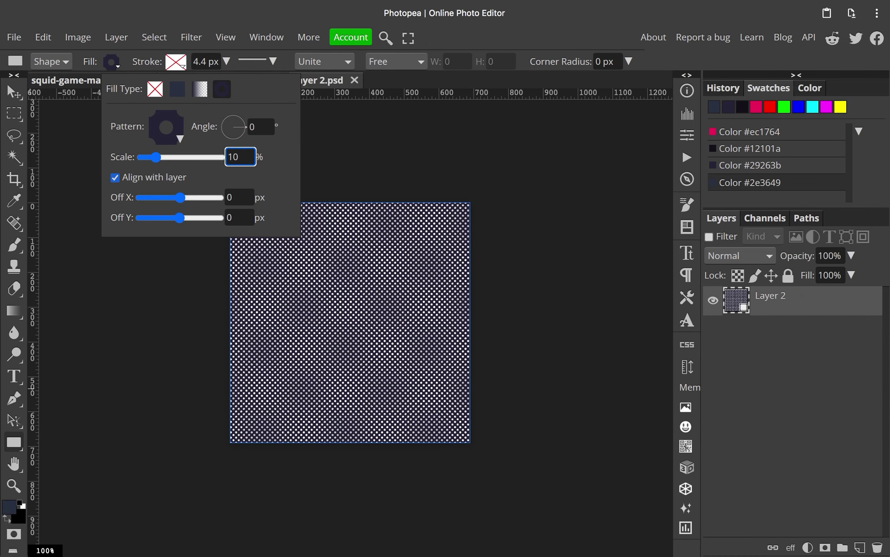
{"action": "key", "text": "Return"}
{"action": "left_click", "coordinate": [335, 81]}
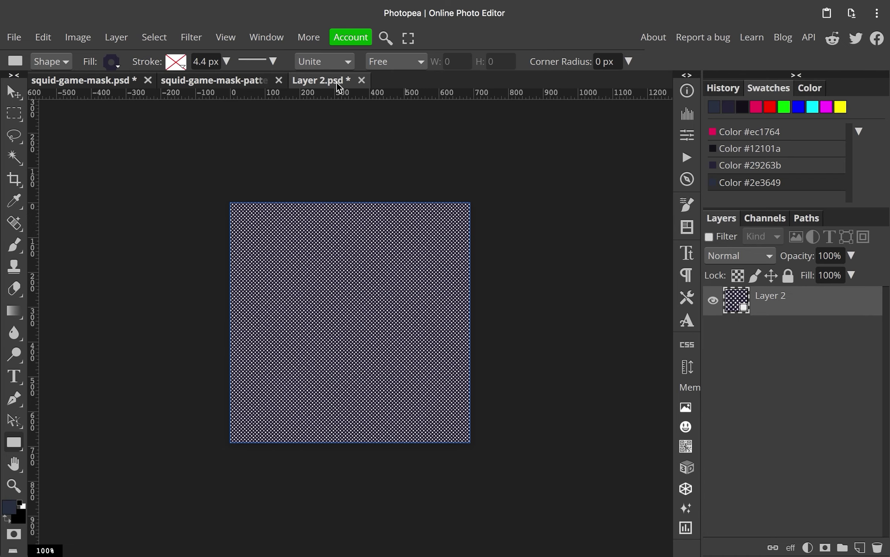
{"action": "key", "text": "ctrl+s"}
{"action": "left_click", "coordinate": [112, 80]}
{"action": "key", "text": "ctrl+s"}
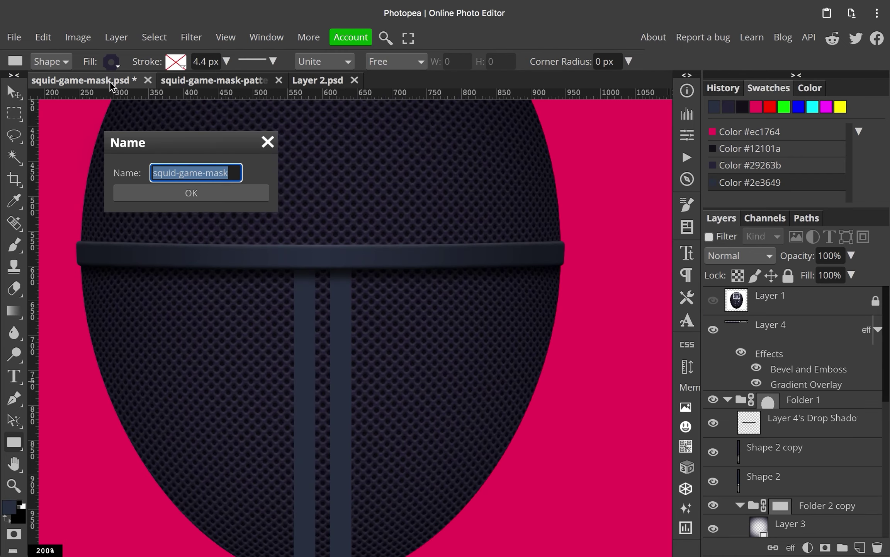
Group Shape 2 and Shape 2 copy into a folder.
{"action": "left_click", "coordinate": [268, 143]}
{"action": "scroll", "coordinate": [361, 376], "scroll_direction": "down", "scroll_amount": 3}
{"action": "scroll", "coordinate": [348, 318], "scroll_direction": "up", "scroll_amount": 3}
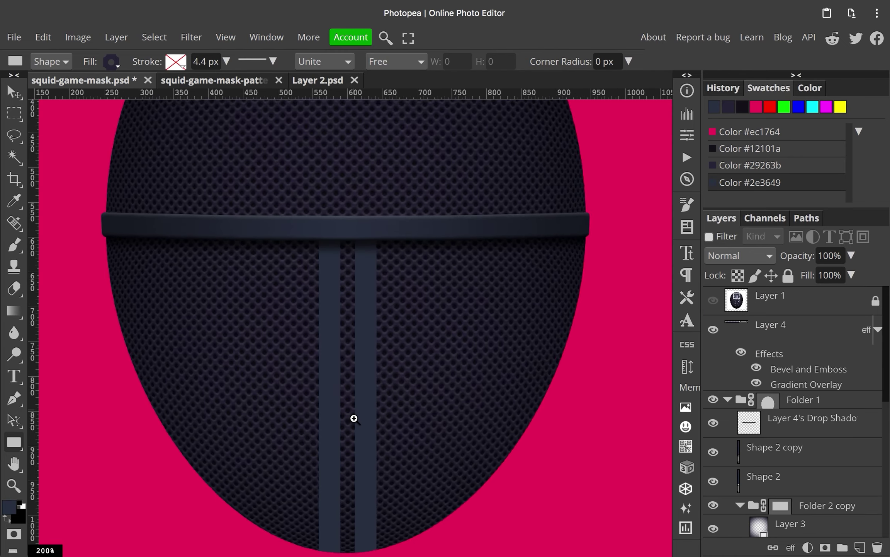
{"action": "scroll", "coordinate": [354, 414], "scroll_direction": "down", "scroll_amount": 3}
{"action": "scroll", "coordinate": [359, 403], "scroll_direction": "up", "scroll_amount": 3}
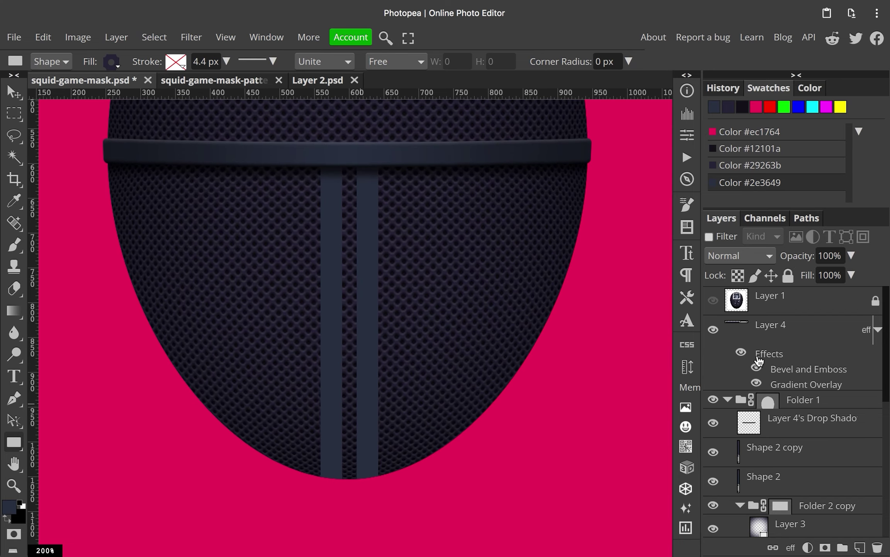
{"action": "left_click", "coordinate": [779, 452]}
{"action": "left_click", "coordinate": [768, 480], "text": "shift"}
{"action": "key", "text": "ctrl+g"}
Shade the bars' folder with a linear, vertical 90° Multiply gradient overlay.
{"action": "left_click", "coordinate": [791, 547]}
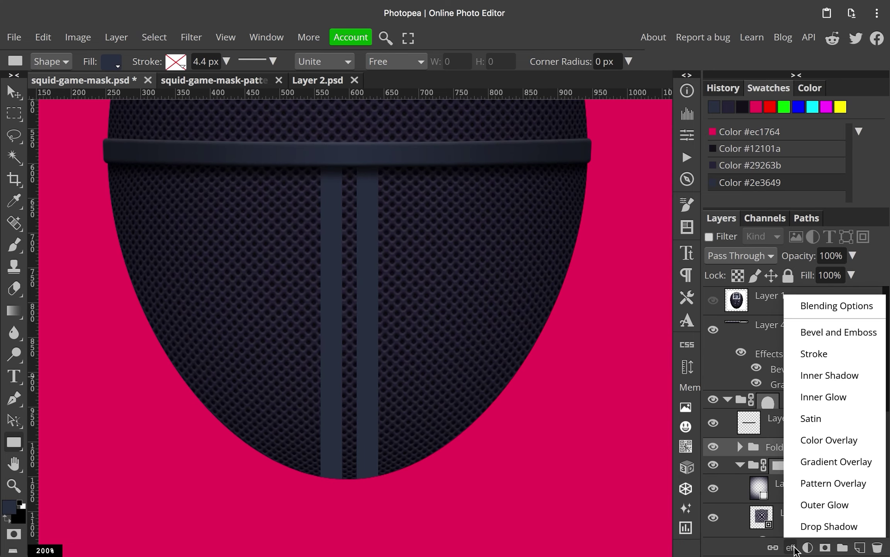
{"action": "left_click", "coordinate": [846, 461]}
{"action": "left_click_drag", "start_coordinate": [511, 274], "coordinate": [685, 270]}
{"action": "left_click", "coordinate": [702, 364]}
{"action": "left_click", "coordinate": [702, 323]}
{"action": "left_click", "coordinate": [698, 395]}
{"action": "left_click_drag", "start_coordinate": [690, 371], "coordinate": [690, 401]}
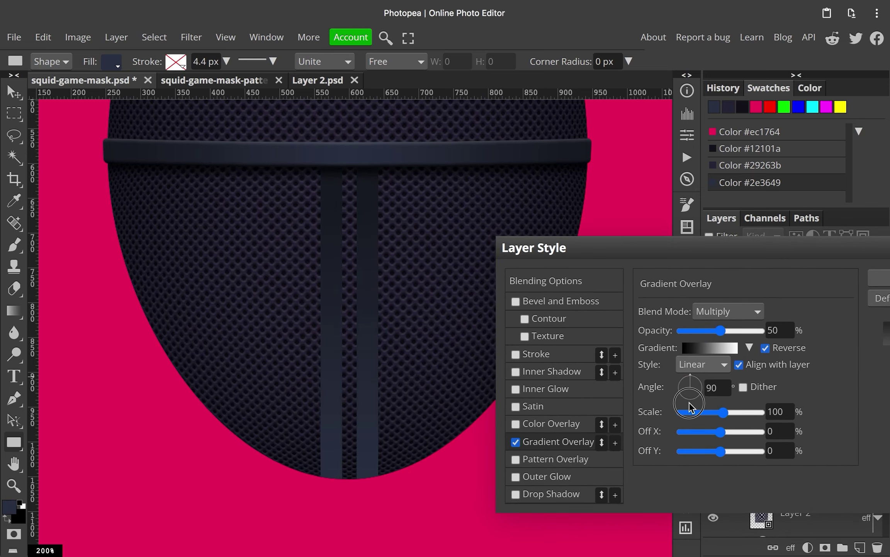
{"action": "left_click_drag", "start_coordinate": [746, 249], "coordinate": [686, 265]}
{"action": "left_click", "coordinate": [840, 294]}
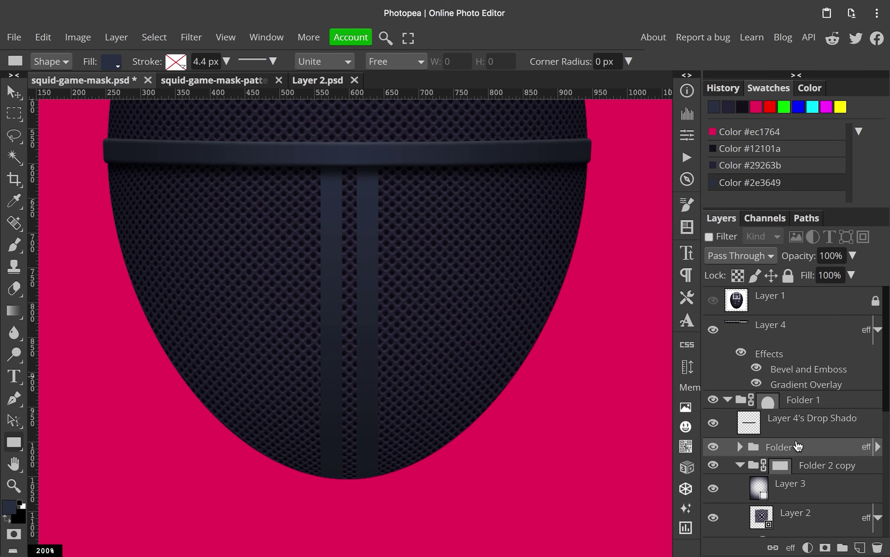
{"action": "left_click", "coordinate": [739, 445]}
{"action": "left_click", "coordinate": [771, 441]}
Add a white Screen inner shadow to Shape 2 copy at -180°, 10% opacity, 4 px distance.
{"action": "left_click", "coordinate": [791, 547]}
{"action": "left_click", "coordinate": [815, 331]}
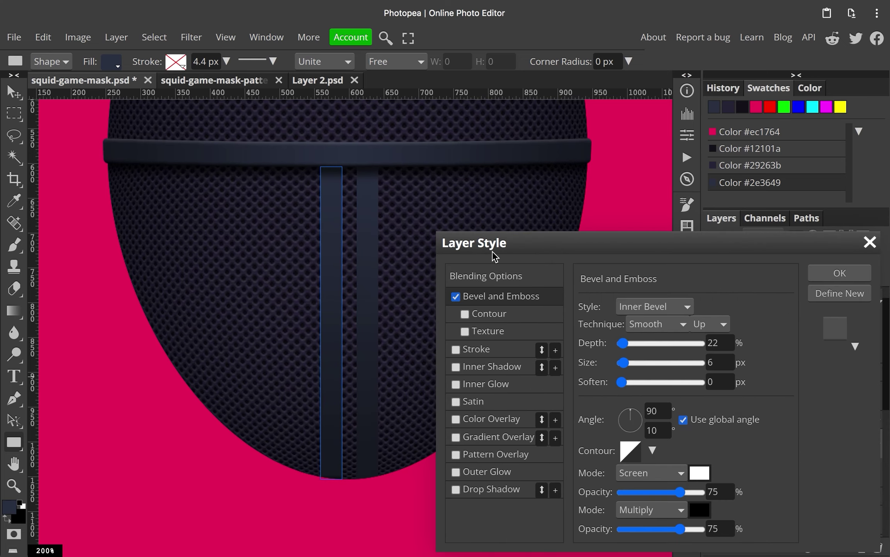
{"action": "key", "text": "ctrl+plus"}
{"action": "key", "text": "ctrl+plus"}
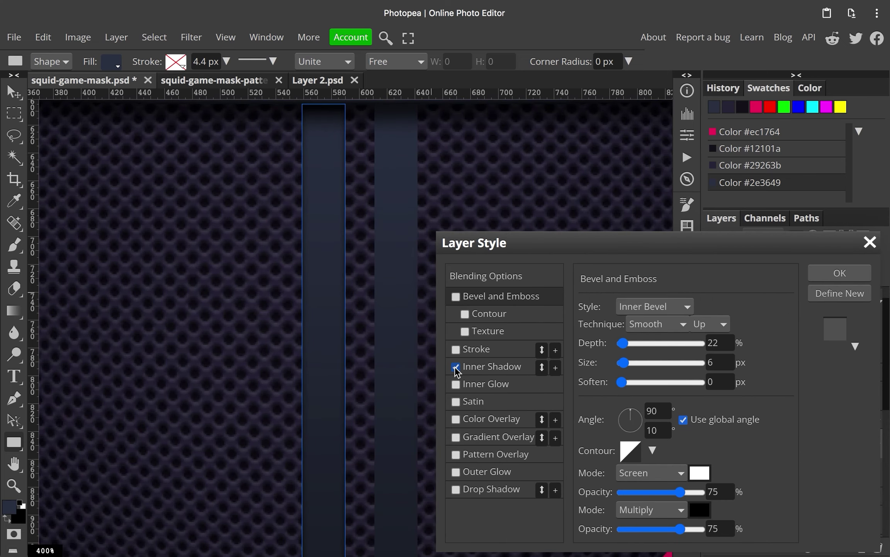
{"action": "left_click", "coordinate": [498, 366]}
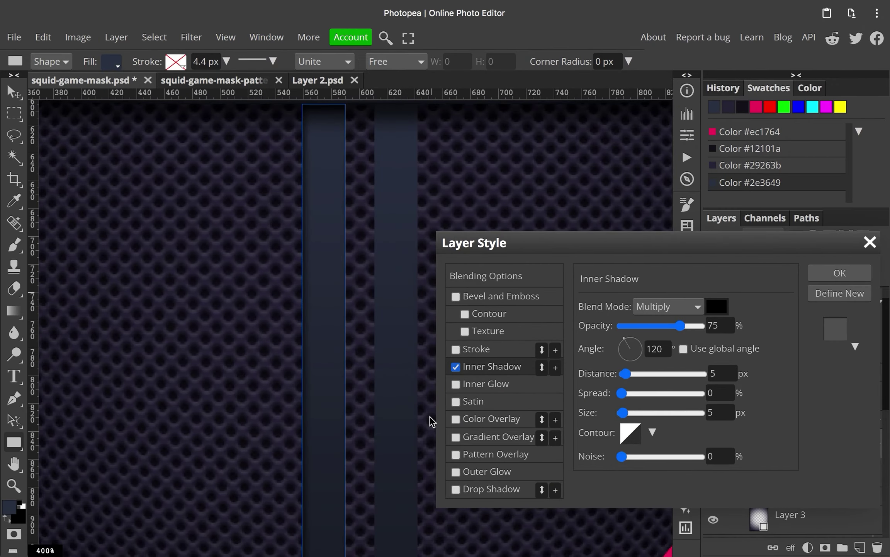
{"action": "left_click", "coordinate": [668, 306]}
{"action": "left_click", "coordinate": [670, 378]}
{"action": "left_click", "coordinate": [717, 306]}
{"action": "left_click", "coordinate": [364, 330]}
{"action": "left_click_drag", "start_coordinate": [628, 352], "coordinate": [618, 349]}
{"action": "left_click_drag", "start_coordinate": [680, 326], "coordinate": [626, 325]}
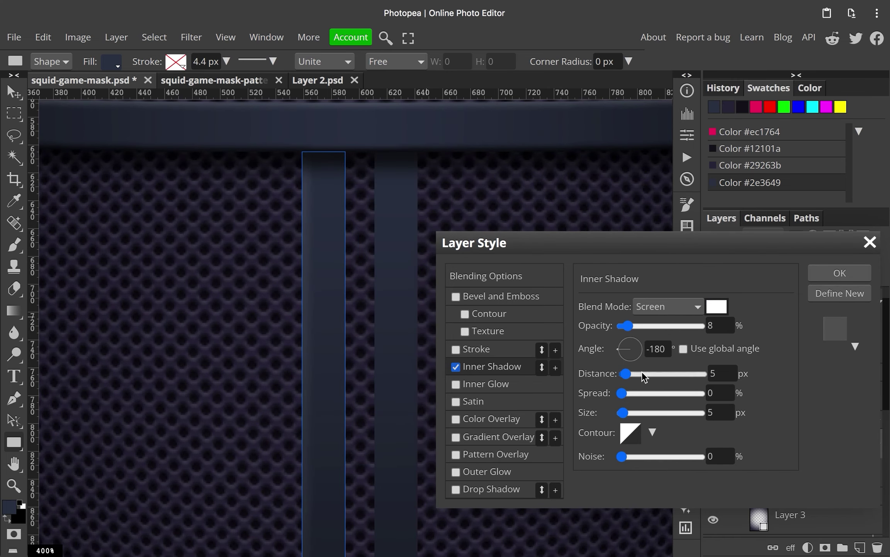
{"action": "scroll", "coordinate": [425, 273], "scroll_direction": "up", "scroll_amount": 1}
{"action": "left_click", "coordinate": [629, 326]}
{"action": "left_click", "coordinate": [626, 373]}
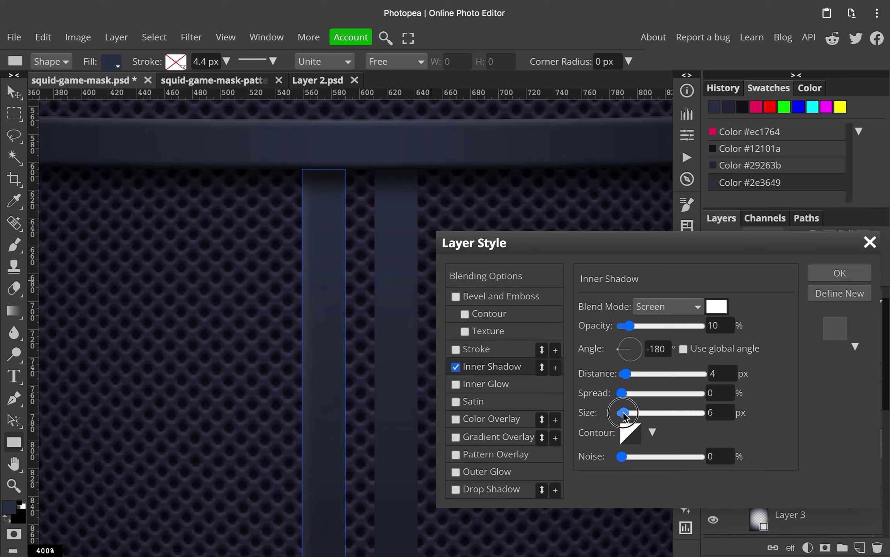
Add a second, dark Multiply inner shadow with raised opacity.
{"action": "left_click", "coordinate": [555, 366]}
{"action": "left_click", "coordinate": [668, 306]}
{"action": "left_click", "coordinate": [657, 224]}
{"action": "left_click", "coordinate": [717, 306]}
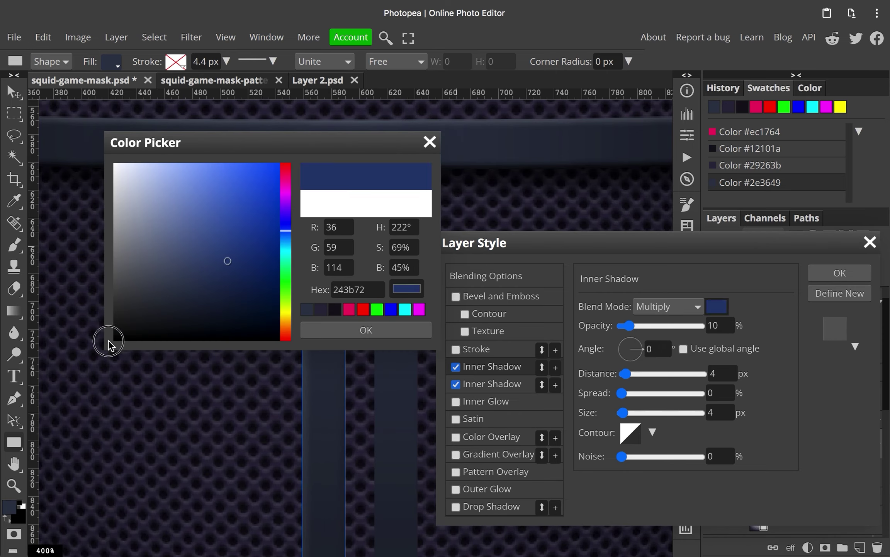
{"action": "left_click", "coordinate": [363, 330]}
{"action": "left_click_drag", "start_coordinate": [634, 326], "coordinate": [651, 328]}
Add a 92%-opacity drop shadow with shorter distance and size, and apply the effects.
{"action": "left_click", "coordinate": [488, 508]}
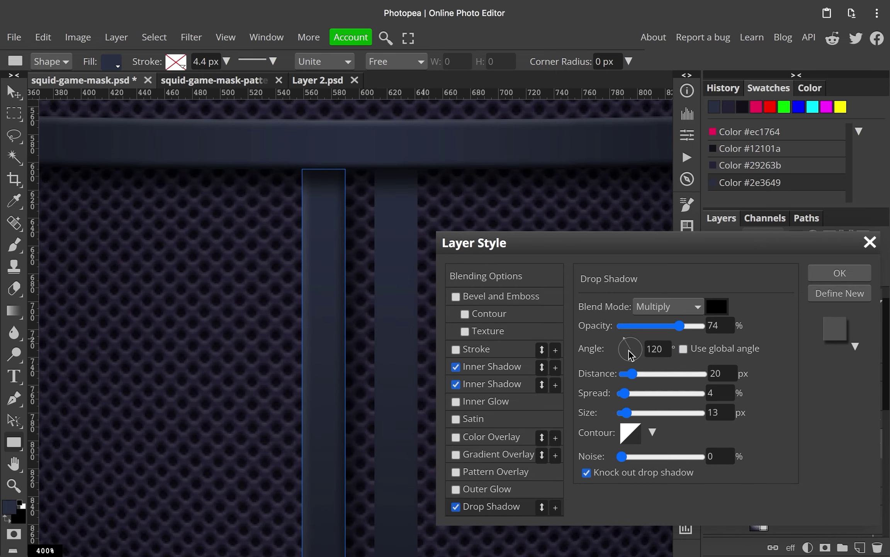
{"action": "left_click_drag", "start_coordinate": [630, 375], "coordinate": [629, 375]}
{"action": "left_click_drag", "start_coordinate": [626, 413], "coordinate": [624, 412]}
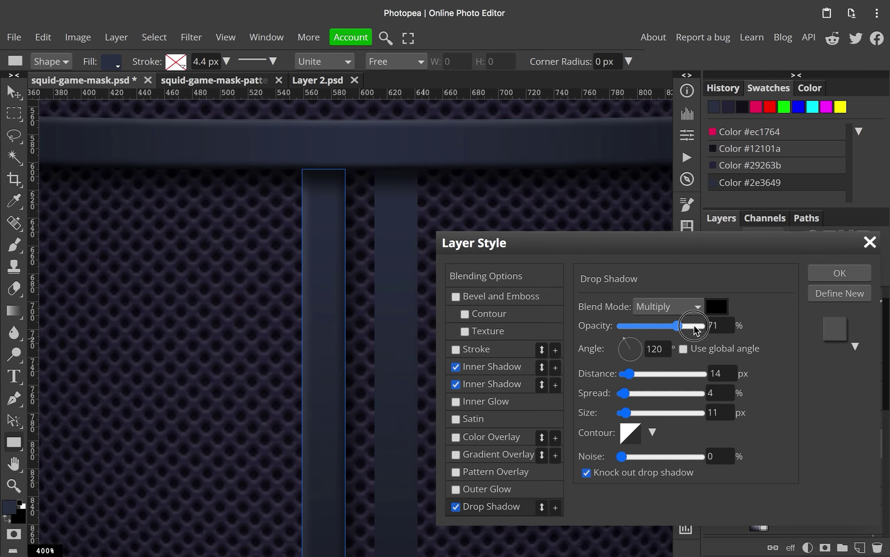
{"action": "scroll", "coordinate": [328, 358], "scroll_direction": "down", "scroll_amount": 3}
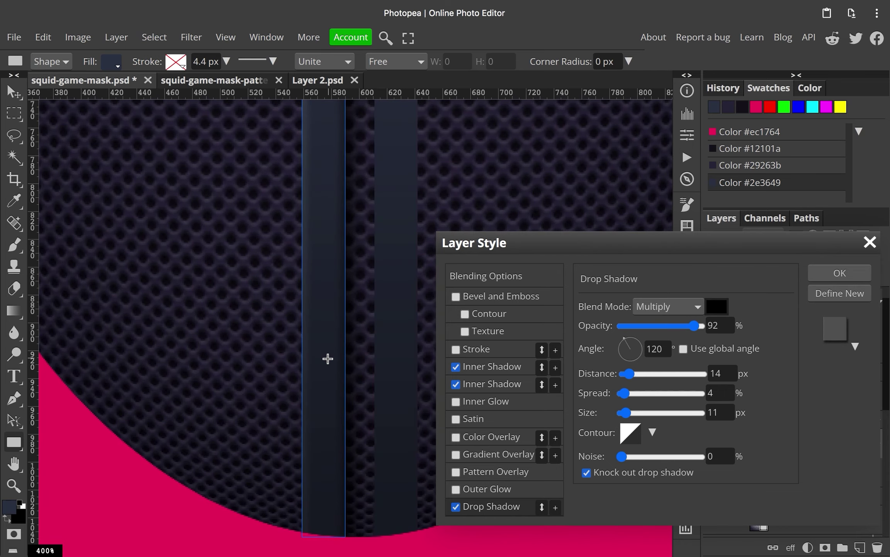
{"action": "scroll", "coordinate": [328, 358], "scroll_direction": "up", "scroll_amount": 1}
{"action": "left_click", "coordinate": [839, 274]}
{"action": "scroll", "coordinate": [485, 327], "scroll_direction": "down", "scroll_amount": 2}
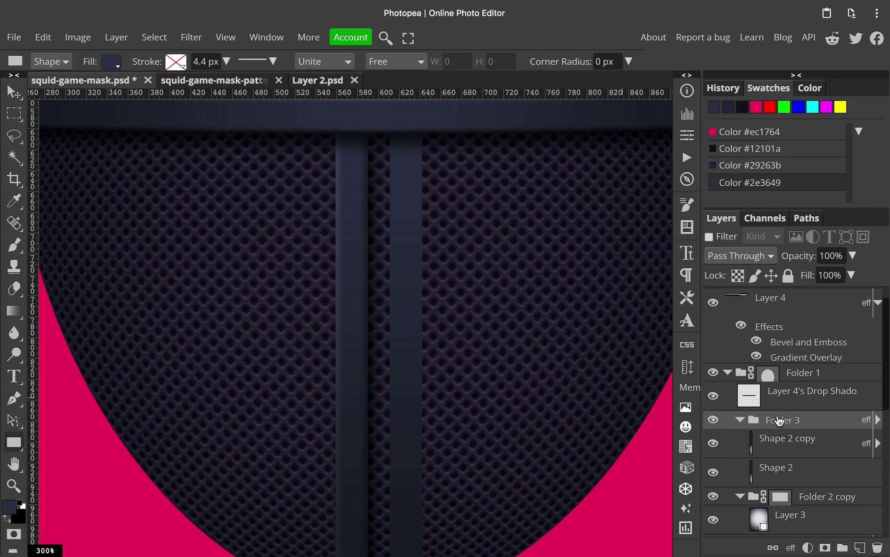
{"action": "scroll", "coordinate": [433, 348], "scroll_direction": "down", "scroll_amount": 3}
{"action": "scroll", "coordinate": [359, 452], "scroll_direction": "up", "scroll_amount": 2}
{"action": "scroll", "coordinate": [359, 453], "scroll_direction": "up", "scroll_amount": 1}
{"action": "scroll", "coordinate": [368, 414], "scroll_direction": "up", "scroll_amount": 2}
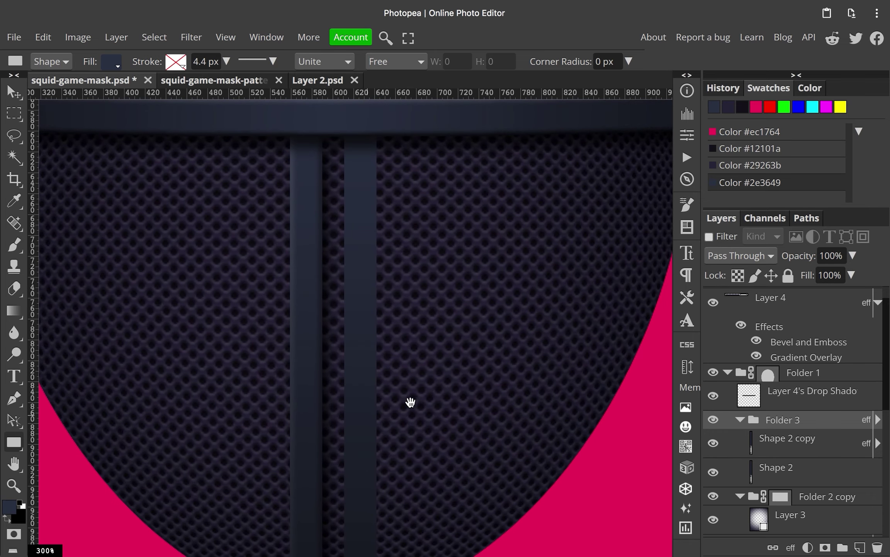
Remove Bevel and Emboss from Shape 2 copy and copy its effects onto Shape 2.
{"action": "left_click", "coordinate": [794, 450]}
{"action": "left_click", "coordinate": [878, 442]}
{"action": "left_click_drag", "start_coordinate": [812, 365], "coordinate": [878, 547]}
{"action": "left_click_drag", "start_coordinate": [792, 352], "coordinate": [789, 424]}
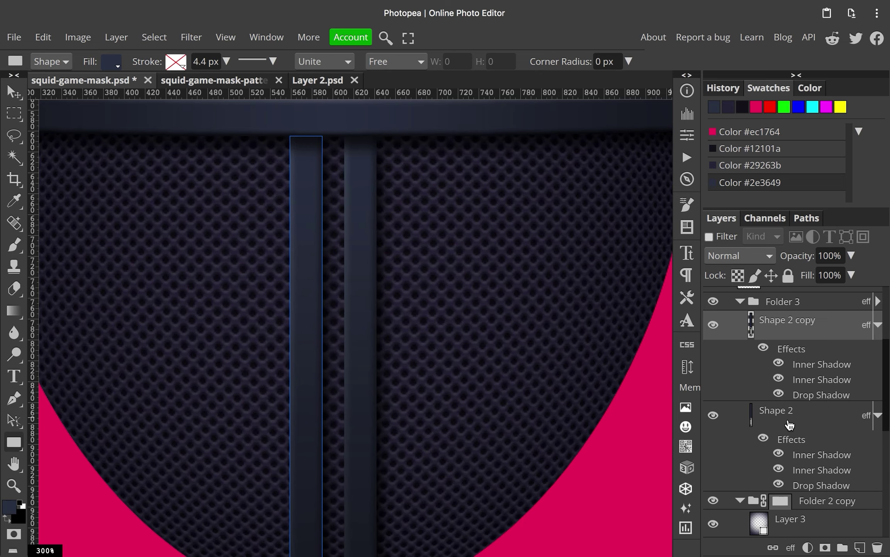
Change Shape 2's inner shadow angle to -165° and drop shadow angle to 60°.
{"action": "double_click", "coordinate": [785, 453]}
{"action": "left_click", "coordinate": [512, 367]}
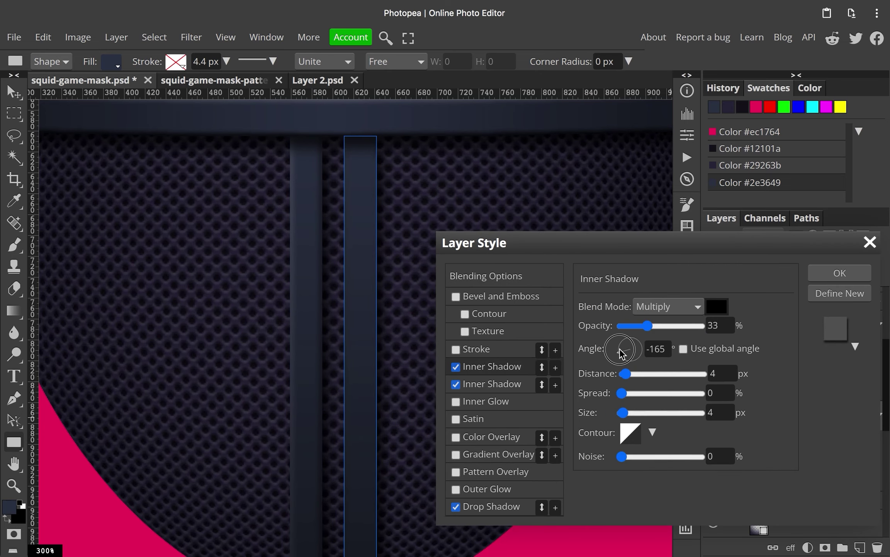
{"action": "left_click", "coordinate": [521, 384]}
{"action": "mouse_move", "coordinate": [630, 350]}
{"action": "left_mouse_down"}
{"action": "mouse_move", "coordinate": [647, 349]}
{"action": "mouse_move", "coordinate": [639, 335]}
{"action": "left_mouse_up"}
{"action": "left_click", "coordinate": [490, 506]}
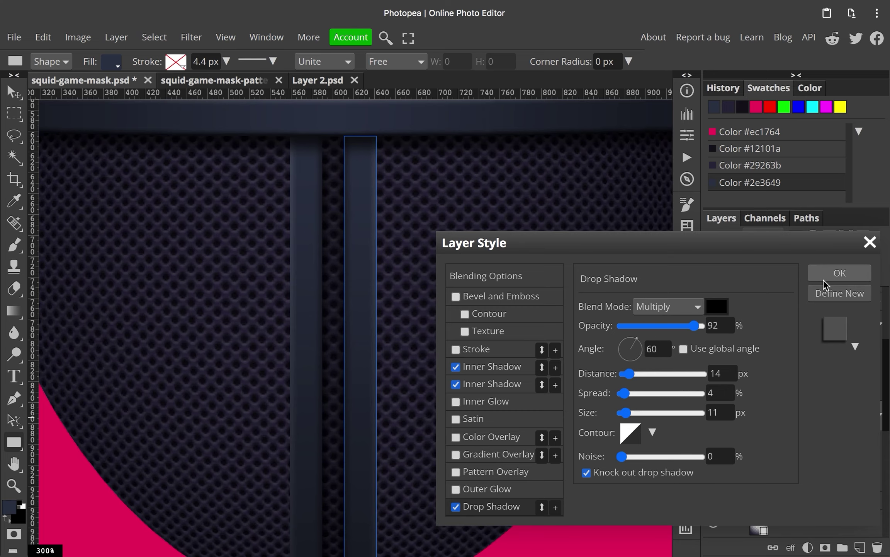
{"action": "left_click", "coordinate": [840, 273]}
{"action": "key", "text": "v"}
{"action": "scroll", "coordinate": [422, 304], "scroll_direction": "down", "scroll_amount": 3}
Hide Shape 1 to reveal the pink mesh dots on the mask.
{"action": "scroll", "coordinate": [398, 364], "scroll_direction": "down", "scroll_amount": 2}
{"action": "scroll", "coordinate": [398, 365], "scroll_direction": "up", "scroll_amount": 4}
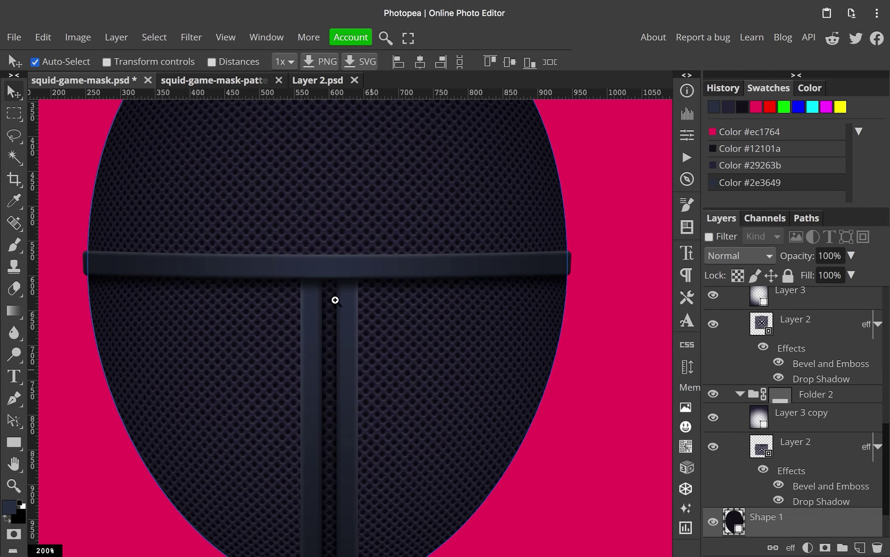
{"action": "scroll", "coordinate": [335, 301], "scroll_direction": "up", "scroll_amount": 1}
{"action": "scroll", "coordinate": [348, 309], "scroll_direction": "down", "scroll_amount": 2}
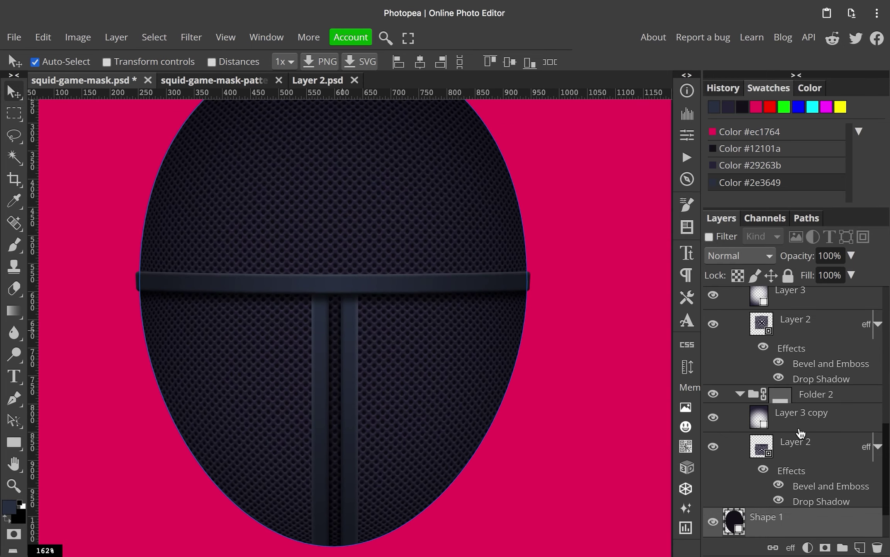
{"action": "left_click", "coordinate": [800, 433]}
{"action": "scroll", "coordinate": [477, 393], "scroll_direction": "down", "scroll_amount": 2}
{"action": "scroll", "coordinate": [520, 352], "scroll_direction": "down", "scroll_amount": 1}
{"action": "left_click", "coordinate": [520, 352]}
{"action": "scroll", "coordinate": [377, 342], "scroll_direction": "up", "scroll_amount": 4}
{"action": "mouse_move", "coordinate": [378, 341]}
{"action": "left_mouse_down"}
{"action": "mouse_move", "coordinate": [389, 280]}
{"action": "mouse_move", "coordinate": [377, 422]}
{"action": "left_mouse_up"}
{"action": "scroll", "coordinate": [377, 421], "scroll_direction": "down", "scroll_amount": 1}
{"action": "left_click", "coordinate": [713, 512]}
{"action": "scroll", "coordinate": [521, 403], "scroll_direction": "up", "scroll_amount": 1}
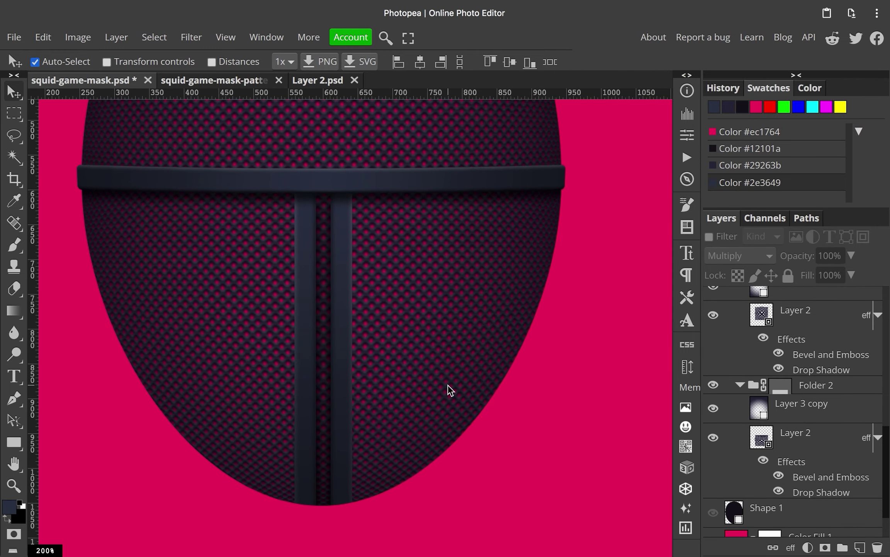
Duplicate Layer 2, save, and stretch the original Layer 2 slightly vertically.
{"action": "left_click", "coordinate": [745, 433]}
{"action": "key", "text": "ctrl+j"}
{"action": "key", "text": "ctrl+s"}
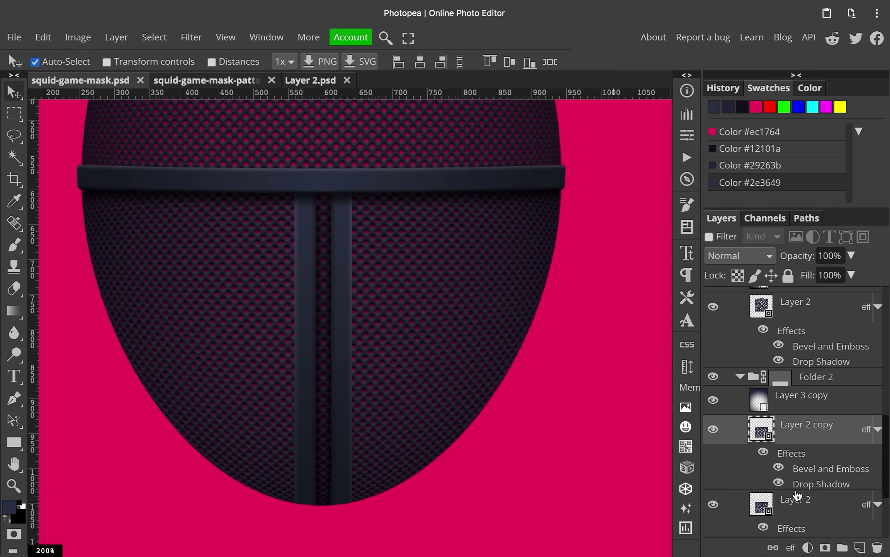
{"action": "left_click", "coordinate": [796, 510]}
{"action": "key", "text": "ctrl+t"}
{"action": "scroll", "coordinate": [493, 411], "scroll_direction": "down", "scroll_amount": 2}
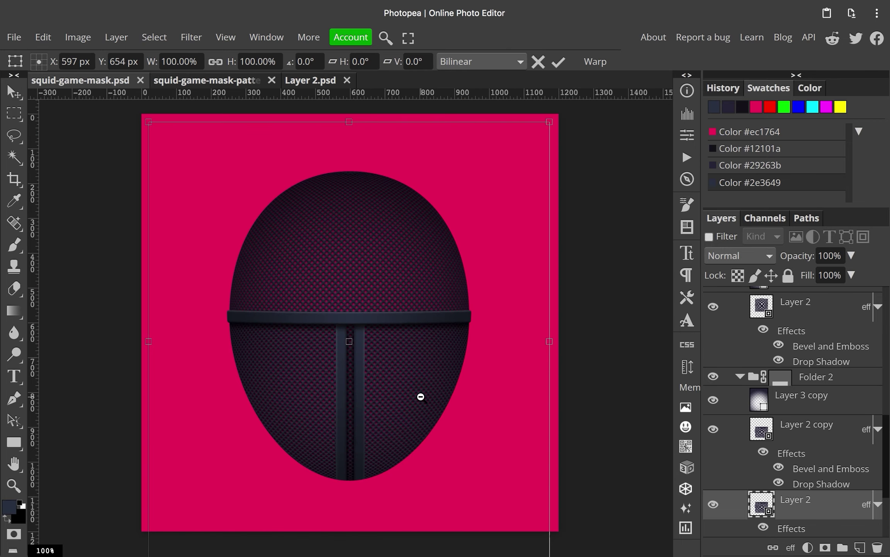
{"action": "scroll", "coordinate": [419, 398], "scroll_direction": "up", "scroll_amount": 2}
{"action": "left_click_drag", "start_coordinate": [353, 532], "coordinate": [353, 530]}
{"action": "key", "text": "Return"}
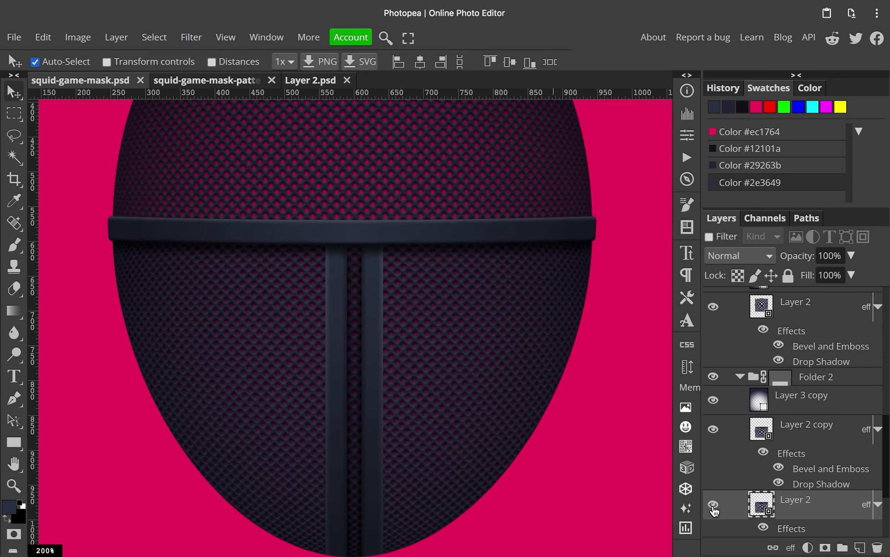
Squash Folder 2 copy's Layer 2 slightly from the top.
{"action": "scroll", "coordinate": [715, 432], "scroll_direction": "up", "scroll_amount": 3}
{"action": "left_click", "coordinate": [804, 498]}
{"action": "scroll", "coordinate": [804, 499], "scroll_direction": "down", "scroll_amount": 2}
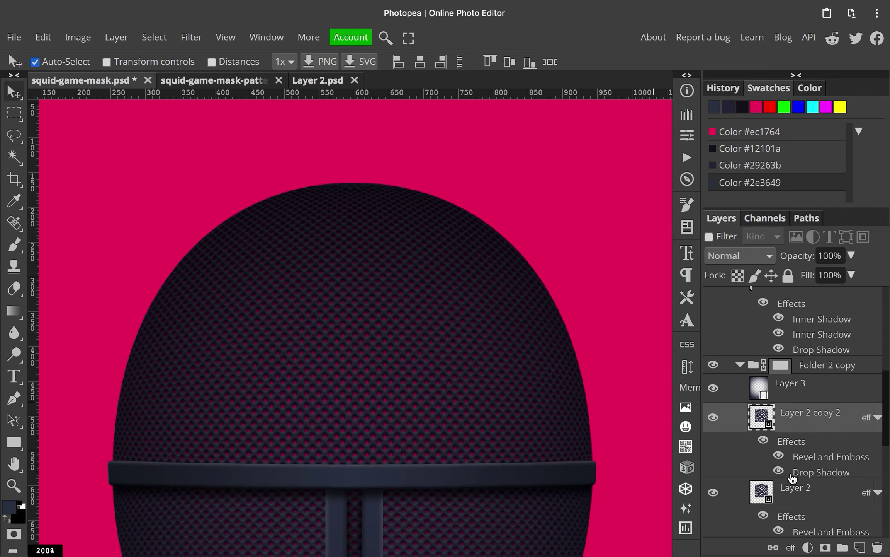
{"action": "left_click", "coordinate": [804, 491]}
{"action": "key", "text": "ctrl+t"}
{"action": "scroll", "coordinate": [346, 269], "scroll_direction": "down", "scroll_amount": 2}
{"action": "left_click_drag", "start_coordinate": [349, 150], "coordinate": [347, 151]}
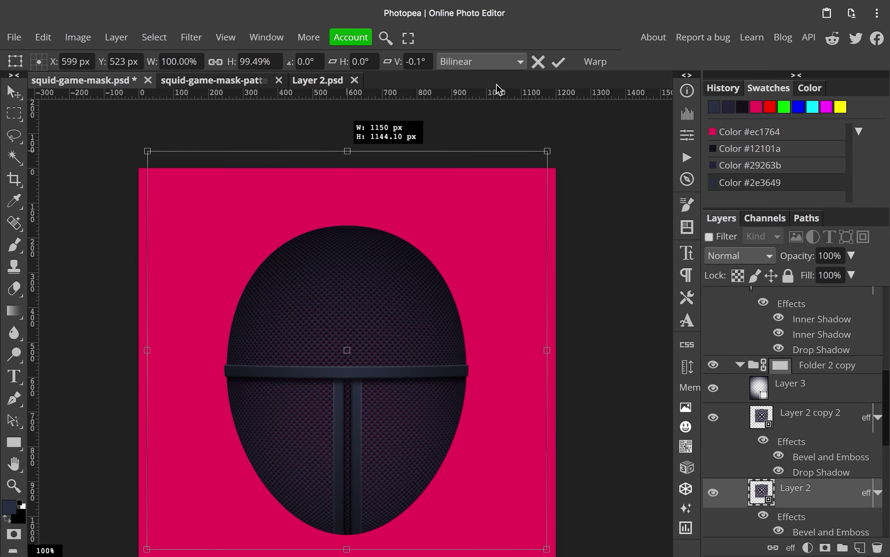
{"action": "left_click", "coordinate": [559, 61]}
Show Shape 1 again and view the whole canvas at 100% with Color Fill 1 selected.
{"action": "scroll", "coordinate": [379, 376], "scroll_direction": "up", "scroll_amount": 2}
{"action": "scroll", "coordinate": [379, 375], "scroll_direction": "up", "scroll_amount": 2}
{"action": "scroll", "coordinate": [537, 411], "scroll_direction": "down", "scroll_amount": 3}
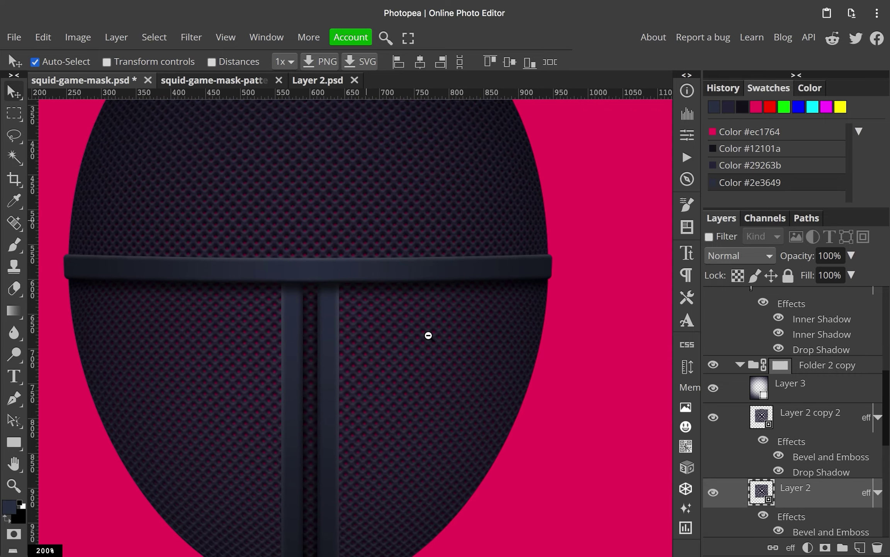
{"action": "scroll", "coordinate": [427, 334], "scroll_direction": "down", "scroll_amount": 3}
{"action": "scroll", "coordinate": [363, 308], "scroll_direction": "up", "scroll_amount": 2}
{"action": "scroll", "coordinate": [792, 425], "scroll_direction": "down", "scroll_amount": 5}
{"action": "left_click", "coordinate": [714, 463]}
{"action": "scroll", "coordinate": [391, 342], "scroll_direction": "down", "scroll_amount": 3}
{"action": "scroll", "coordinate": [383, 397], "scroll_direction": "down", "scroll_amount": 1}
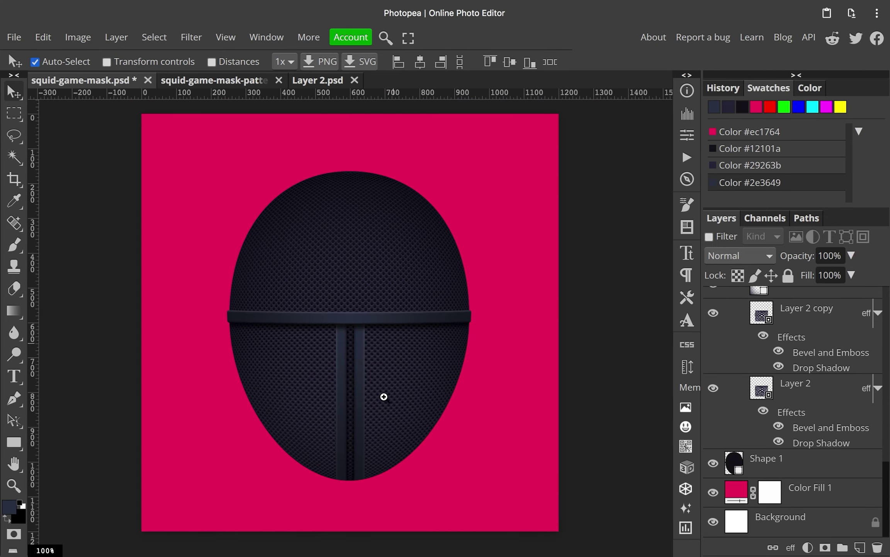
{"action": "scroll", "coordinate": [366, 382], "scroll_direction": "up", "scroll_amount": 5}
{"action": "scroll", "coordinate": [366, 382], "scroll_direction": "down", "scroll_amount": 3}
{"action": "scroll", "coordinate": [350, 368], "scroll_direction": "up", "scroll_amount": 1}
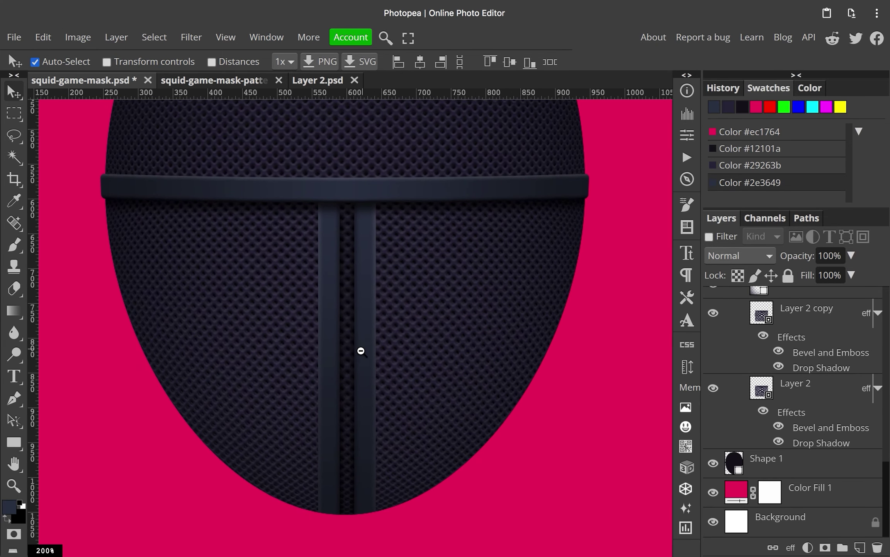
{"action": "left_click", "coordinate": [729, 506]}
{"action": "scroll", "coordinate": [780, 437], "scroll_direction": "up", "scroll_amount": 1}
{"action": "scroll", "coordinate": [780, 425], "scroll_direction": "up", "scroll_amount": 2}
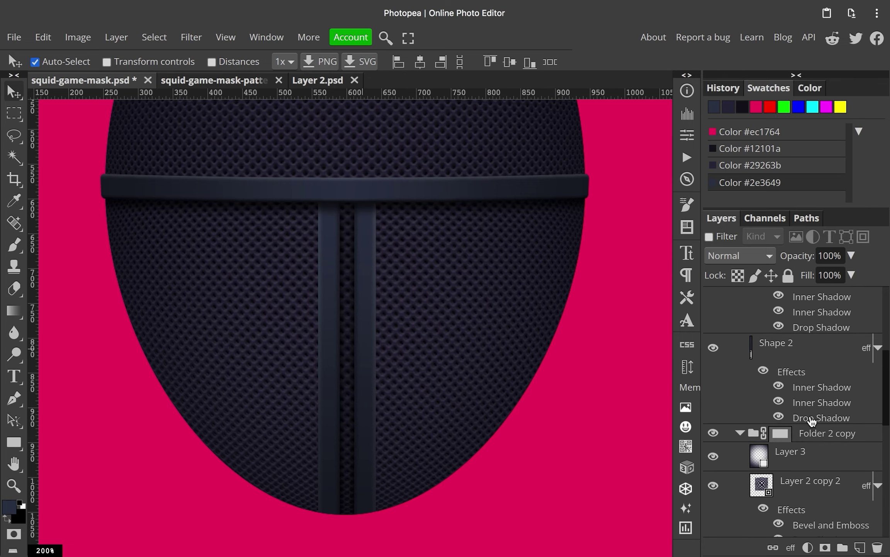
{"action": "scroll", "coordinate": [780, 426], "scroll_direction": "down", "scroll_amount": 2}
{"action": "scroll", "coordinate": [371, 328], "scroll_direction": "down", "scroll_amount": 4}
{"action": "key", "text": "ctrl+1"}
Create a new layer filled with neutral gray.
{"action": "scroll", "coordinate": [796, 387], "scroll_direction": "up", "scroll_amount": 5}
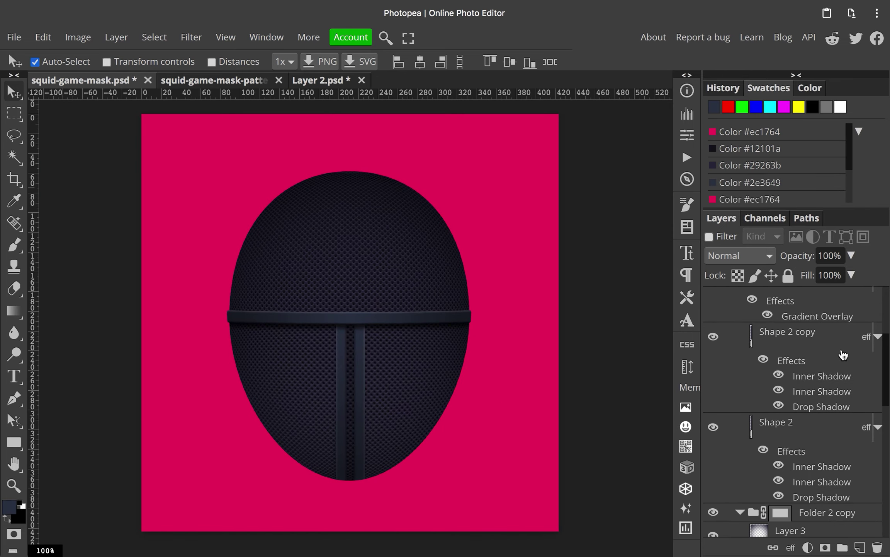
{"action": "left_click", "coordinate": [799, 414]}
{"action": "left_click", "coordinate": [860, 548]}
{"action": "left_click", "coordinate": [43, 37]}
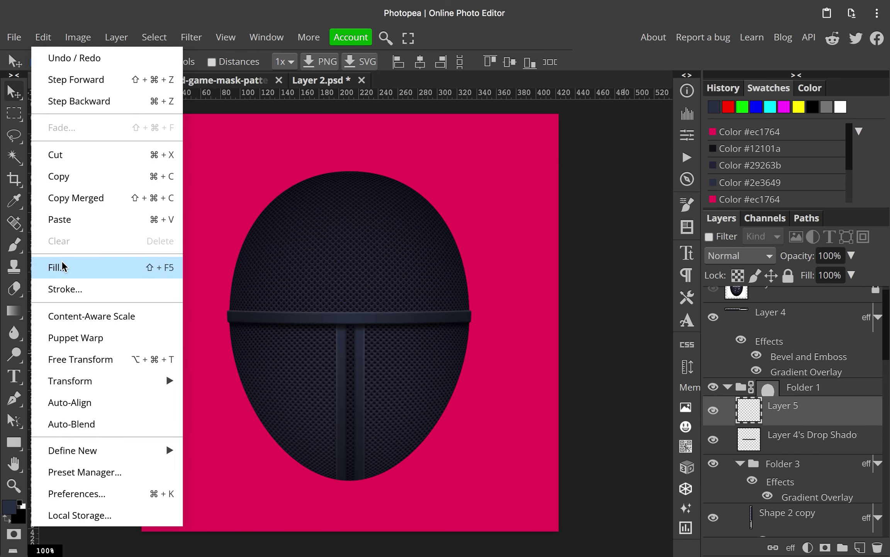
{"action": "left_click", "coordinate": [59, 265]}
{"action": "left_click", "coordinate": [174, 180]}
{"action": "left_click", "coordinate": [174, 178]}
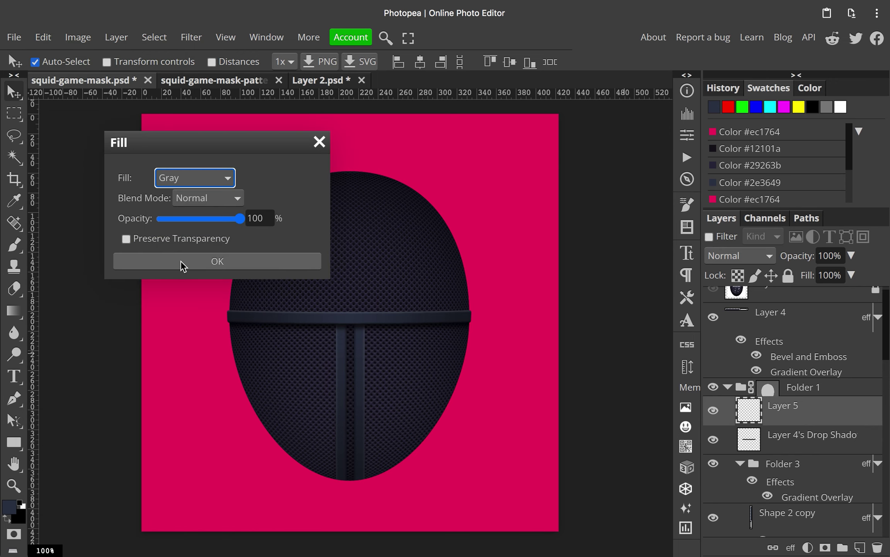
{"action": "left_click", "coordinate": [181, 262]}
Add monochromatic noise of about 22% to the gray layer.
{"action": "scroll", "coordinate": [292, 296], "scroll_direction": "up", "scroll_amount": 5}
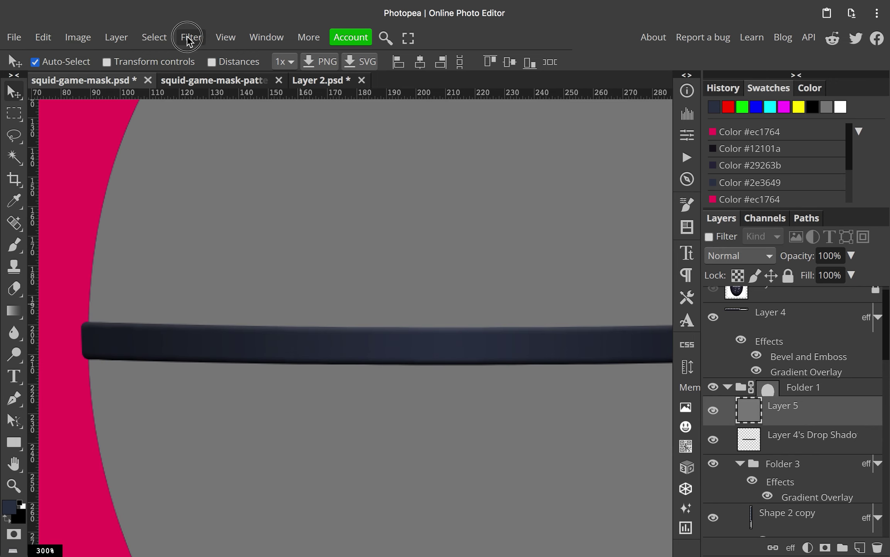
{"action": "left_click", "coordinate": [191, 37]}
{"action": "left_click", "coordinate": [326, 219]}
{"action": "left_click", "coordinate": [121, 233]}
{"action": "left_click_drag", "start_coordinate": [139, 190], "coordinate": [147, 190]}
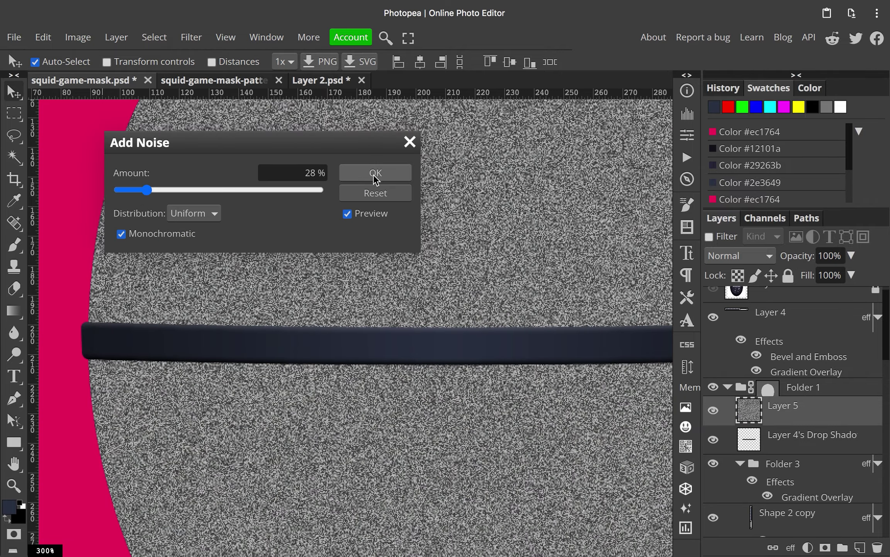
{"action": "left_click", "coordinate": [374, 173]}
Motion-blur the noise into horizontal brushed streaks.
{"action": "left_click", "coordinate": [192, 37]}
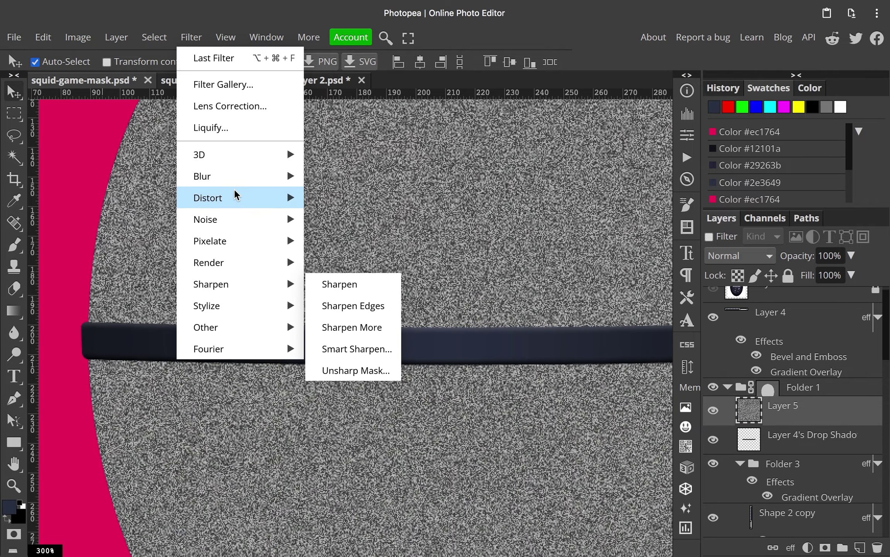
{"action": "left_click", "coordinate": [347, 306]}
{"action": "left_click_drag", "start_coordinate": [129, 220], "coordinate": [248, 222]}
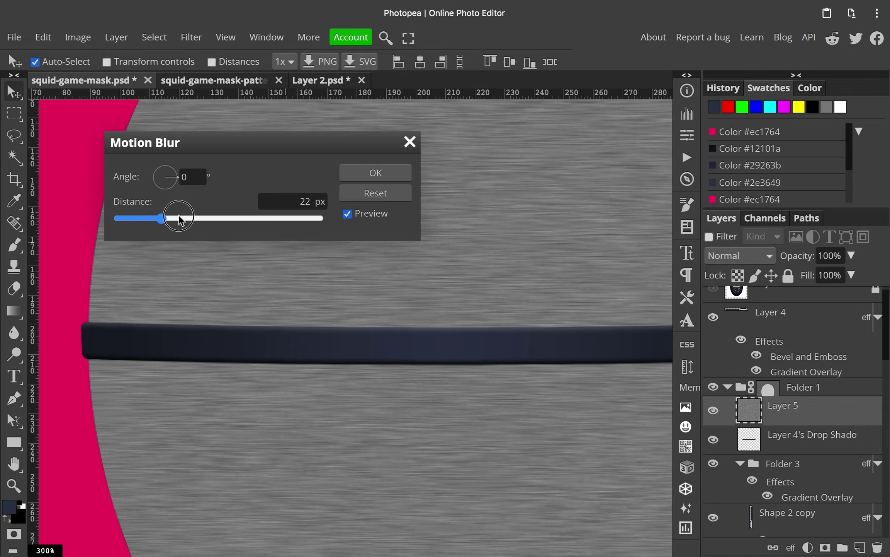
{"action": "left_click", "coordinate": [374, 173]}
Add a second, finer Uniform noise pass to the texture.
{"action": "left_click", "coordinate": [192, 37]}
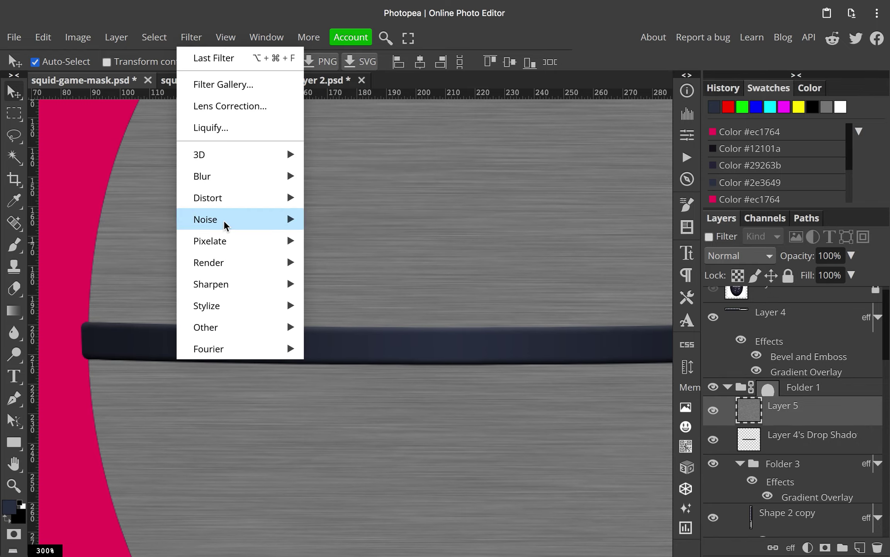
{"action": "left_click", "coordinate": [332, 226]}
{"action": "left_click", "coordinate": [193, 213]}
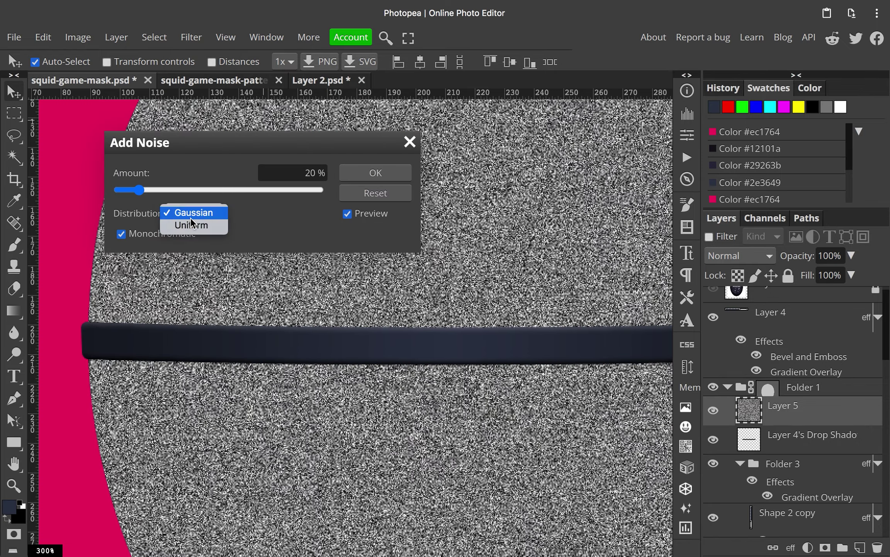
{"action": "left_click", "coordinate": [185, 223]}
{"action": "left_click_drag", "start_coordinate": [139, 189], "coordinate": [127, 191]}
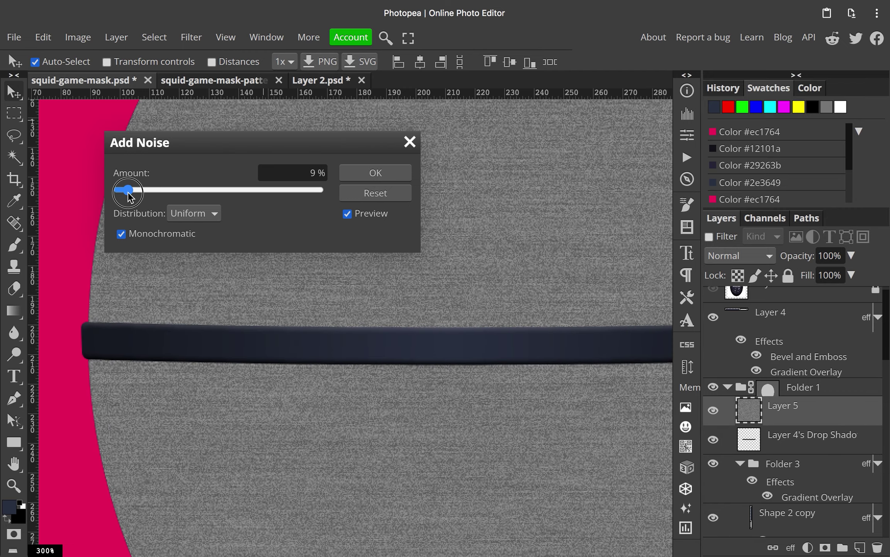
{"action": "left_click", "coordinate": [402, 176]}
Blend the texture in Overlay and clip a copy of it to Layer 4.
{"action": "left_click", "coordinate": [739, 256]}
{"action": "left_click", "coordinate": [728, 442]}
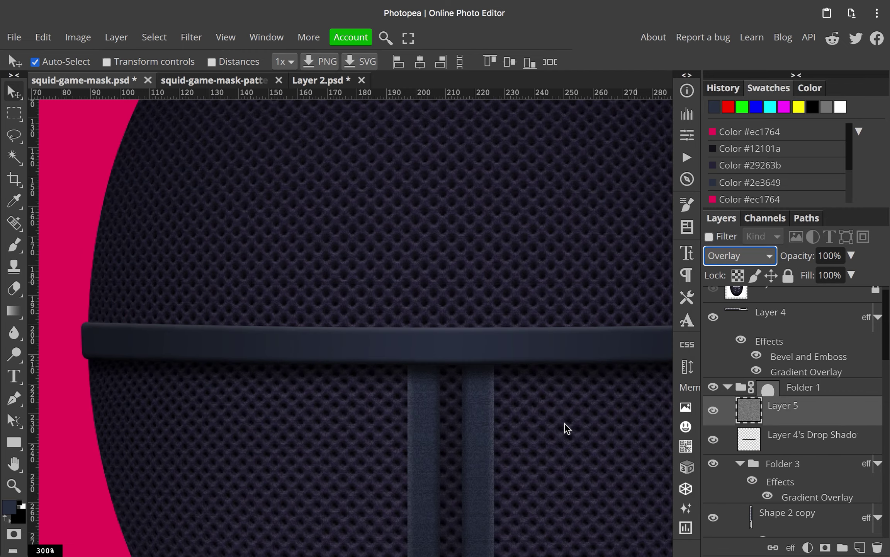
{"action": "scroll", "coordinate": [473, 411], "scroll_direction": "up", "scroll_amount": 2}
{"action": "scroll", "coordinate": [792, 418], "scroll_direction": "up", "scroll_amount": 1}
{"action": "left_click_drag", "start_coordinate": [793, 417], "coordinate": [785, 332]}
{"action": "left_click", "coordinate": [797, 343], "text": "alt"}
{"action": "scroll", "coordinate": [525, 312], "scroll_direction": "down", "scroll_amount": 3}
{"action": "scroll", "coordinate": [525, 311], "scroll_direction": "left", "scroll_amount": 3}
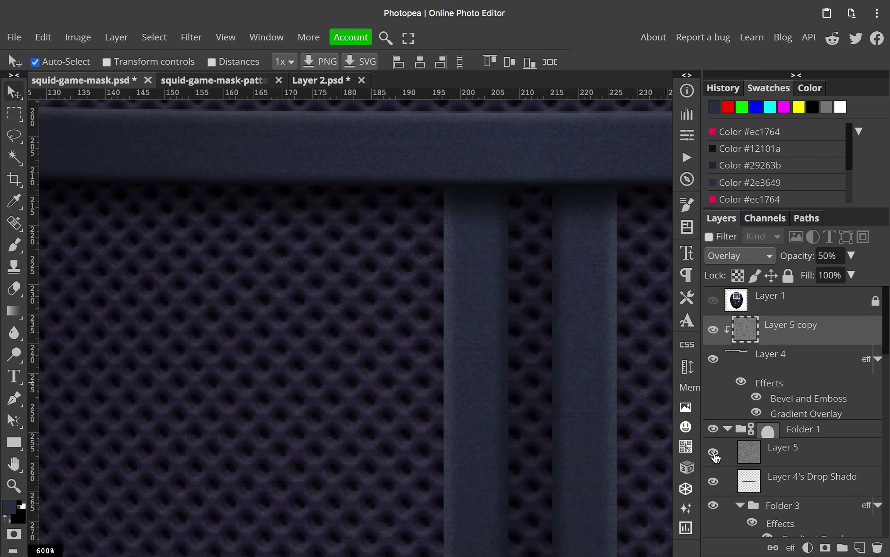
{"action": "scroll", "coordinate": [503, 325], "scroll_direction": "down", "scroll_amount": 10}
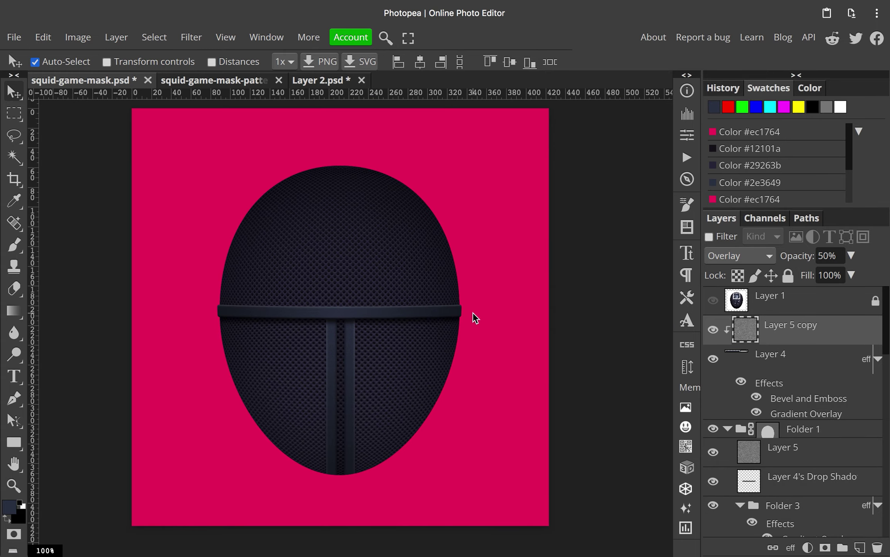
{"action": "left_click", "coordinate": [812, 429]}
{"action": "left_click", "coordinate": [791, 548]}
Add a first drop shadow to Folder 1 at 36% opacity, pulled closer to the mask.
{"action": "left_click", "coordinate": [800, 526]}
{"action": "mouse_move", "coordinate": [548, 326]}
{"action": "left_mouse_down"}
{"action": "mouse_move", "coordinate": [598, 221]}
{"action": "mouse_move", "coordinate": [604, 115]}
{"action": "left_mouse_up"}
{"action": "left_click_drag", "start_coordinate": [640, 190], "coordinate": [625, 192]}
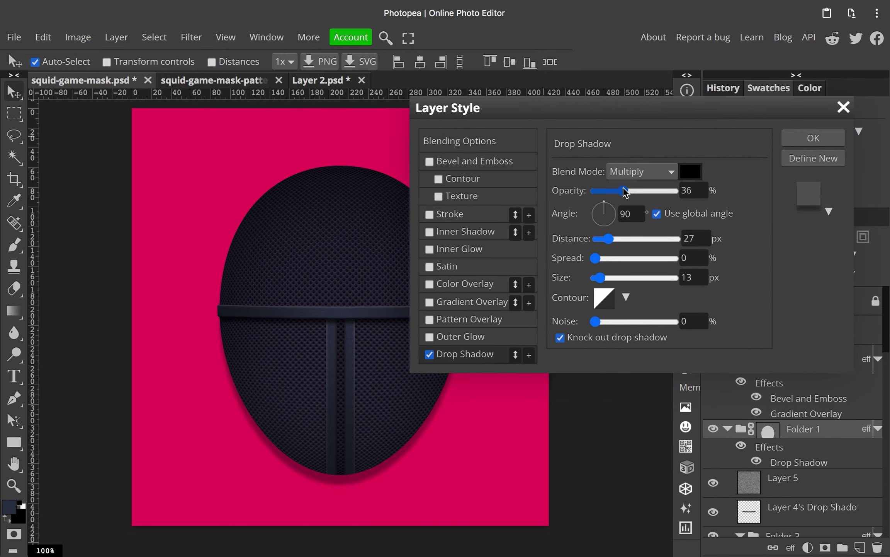
{"action": "left_click_drag", "start_coordinate": [608, 238], "coordinate": [601, 238]}
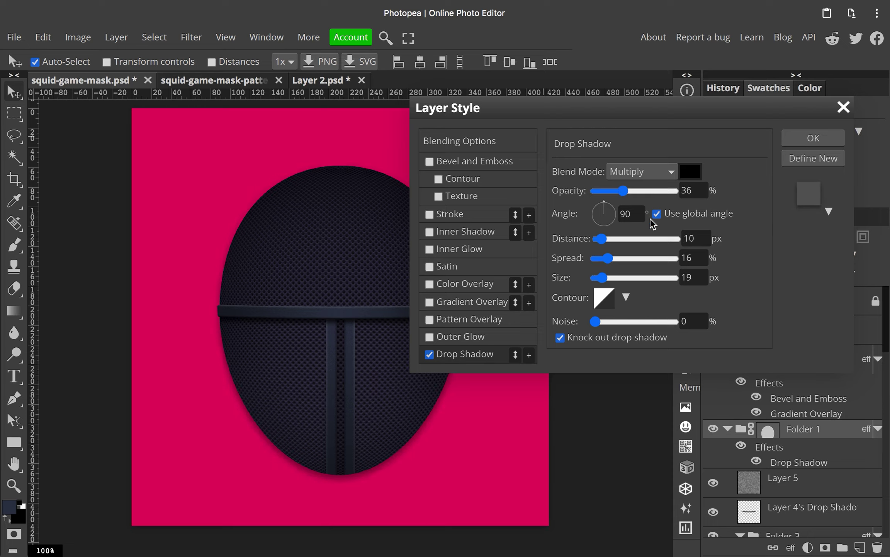
Add a second shadow (58 px distance, 69 px size) and a third (33%, 112 px, 105 px).
{"action": "left_click", "coordinate": [529, 354]}
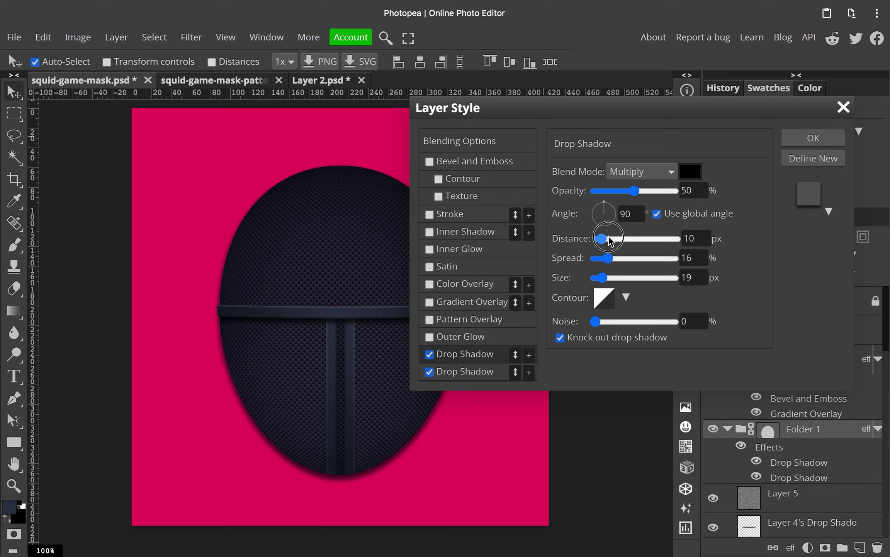
{"action": "left_click_drag", "start_coordinate": [609, 240], "coordinate": [628, 240]}
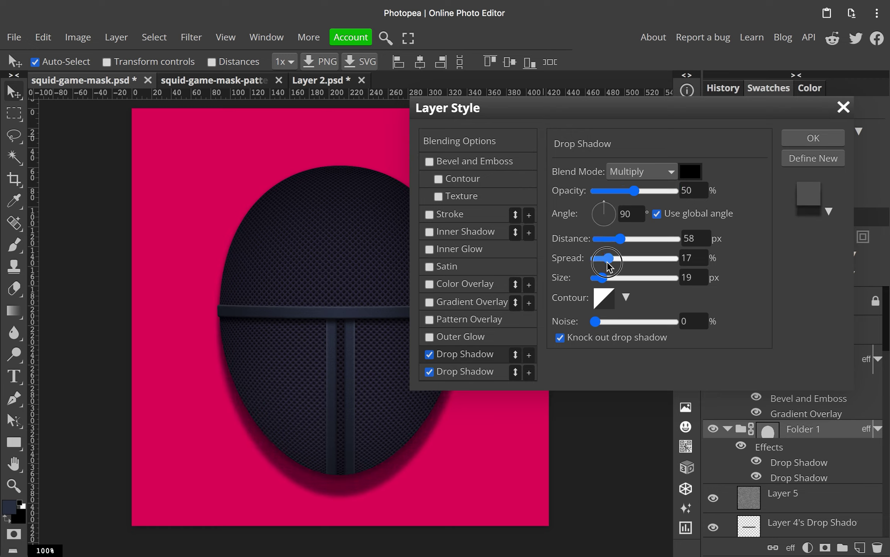
{"action": "left_click_drag", "start_coordinate": [602, 278], "coordinate": [622, 278]}
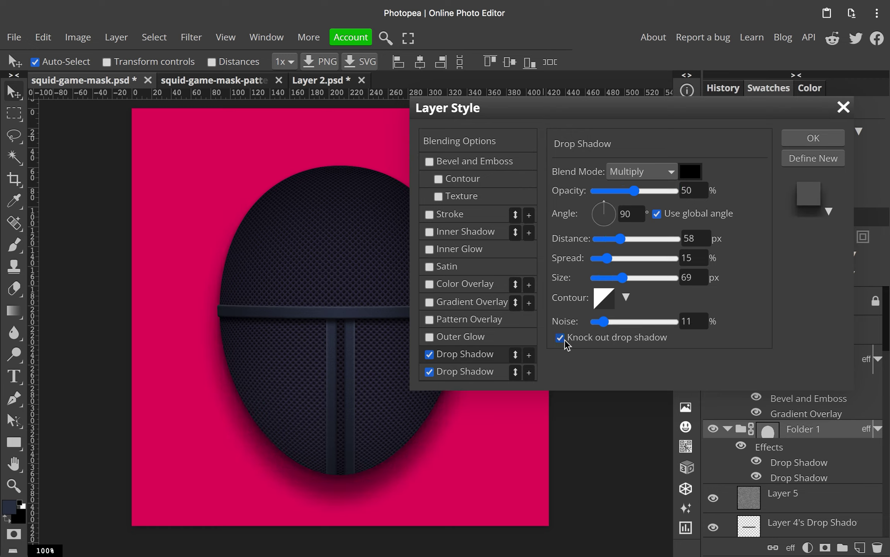
{"action": "left_click", "coordinate": [530, 355]}
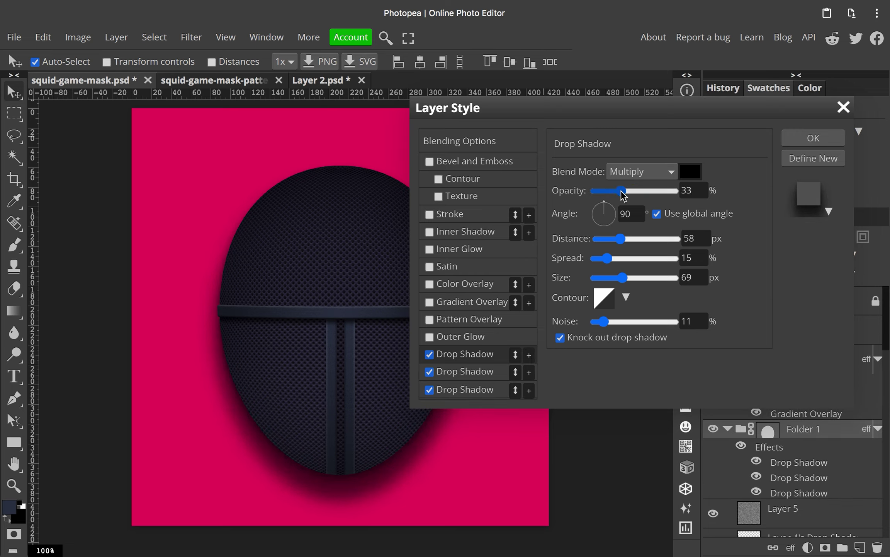
{"action": "left_click_drag", "start_coordinate": [626, 242], "coordinate": [643, 239]}
{"action": "left_click", "coordinate": [627, 278]}
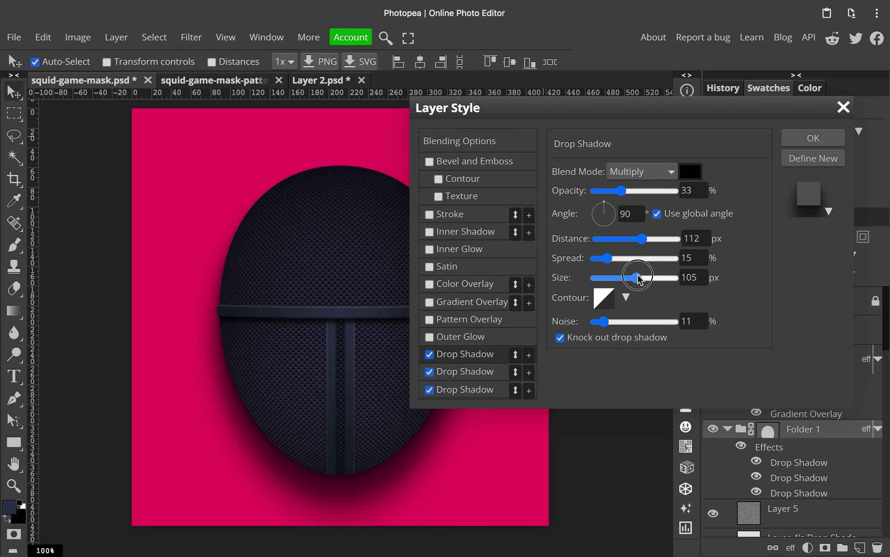
{"action": "left_click", "coordinate": [813, 138]}
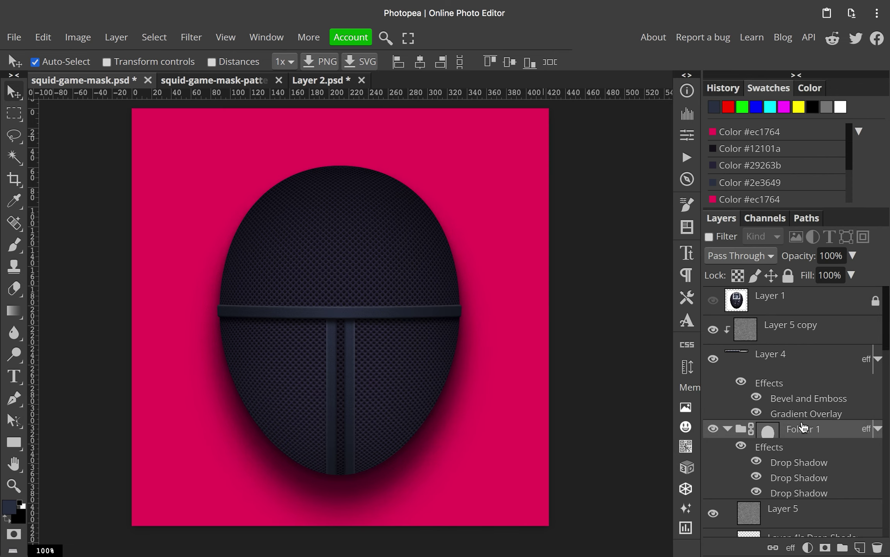
{"action": "scroll", "coordinate": [804, 427], "scroll_direction": "down", "scroll_amount": 5}
Offset Layer 3 copy's radial gradient fill to Y 7%.
{"action": "scroll", "coordinate": [803, 427], "scroll_direction": "down", "scroll_amount": 5}
{"action": "left_click", "coordinate": [758, 371]}
{"action": "key", "text": "u"}
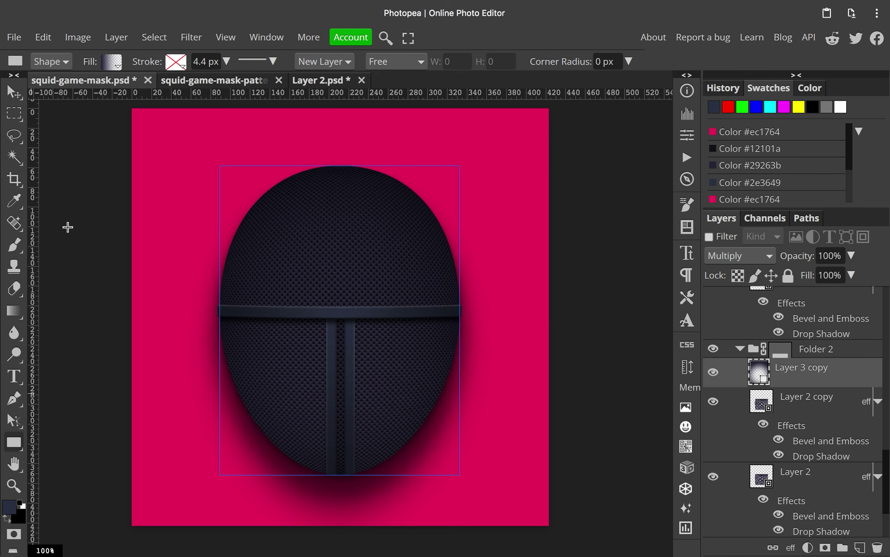
{"action": "left_click", "coordinate": [112, 62]}
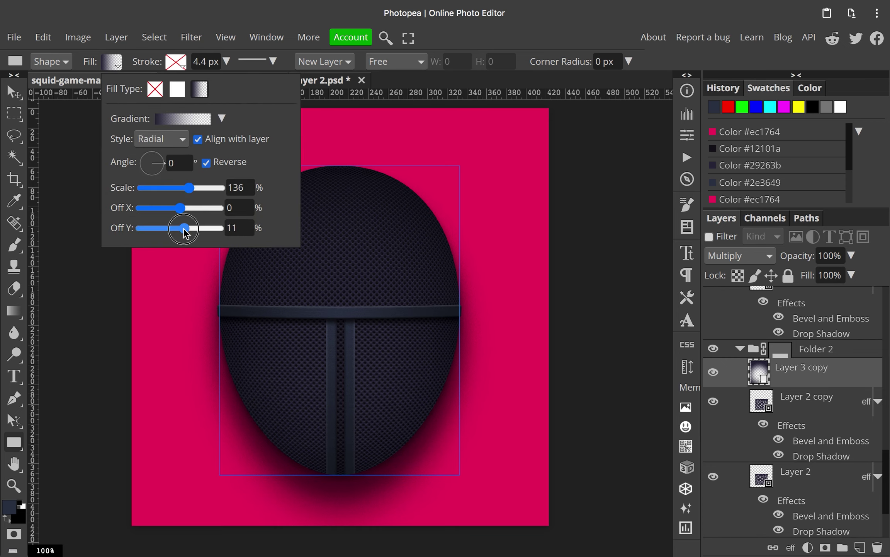
{"action": "left_click_drag", "start_coordinate": [185, 228], "coordinate": [182, 229]}
{"action": "scroll", "coordinate": [796, 386], "scroll_direction": "up", "scroll_amount": 1}
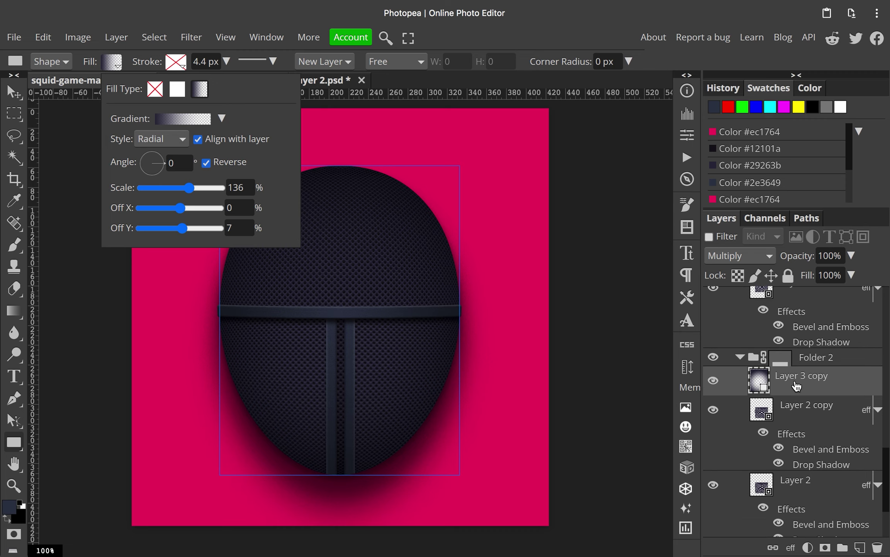
{"action": "scroll", "coordinate": [796, 386], "scroll_direction": "up", "scroll_amount": 5}
Lower Folder 3's Gradient Overlay opacity to 7%.
{"action": "left_click", "coordinate": [791, 313]}
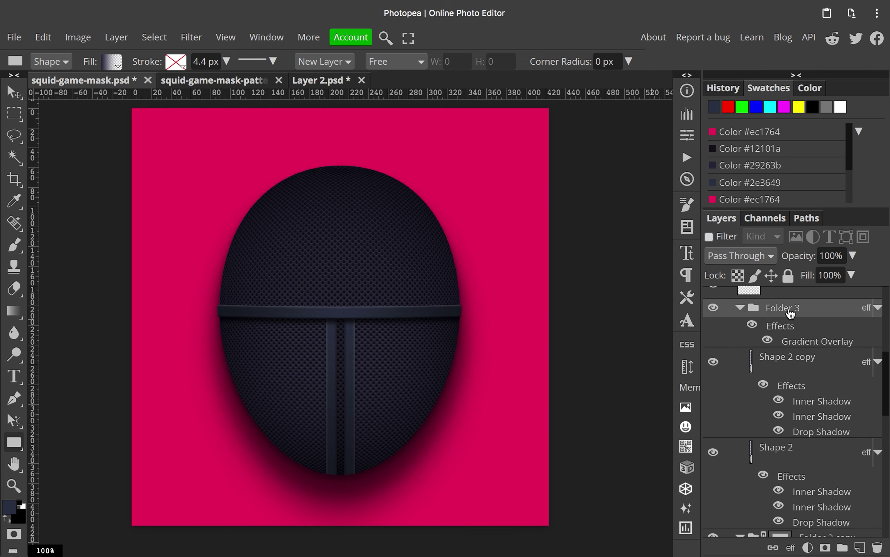
{"action": "double_click", "coordinate": [796, 341]}
{"action": "type", "text": "75"}
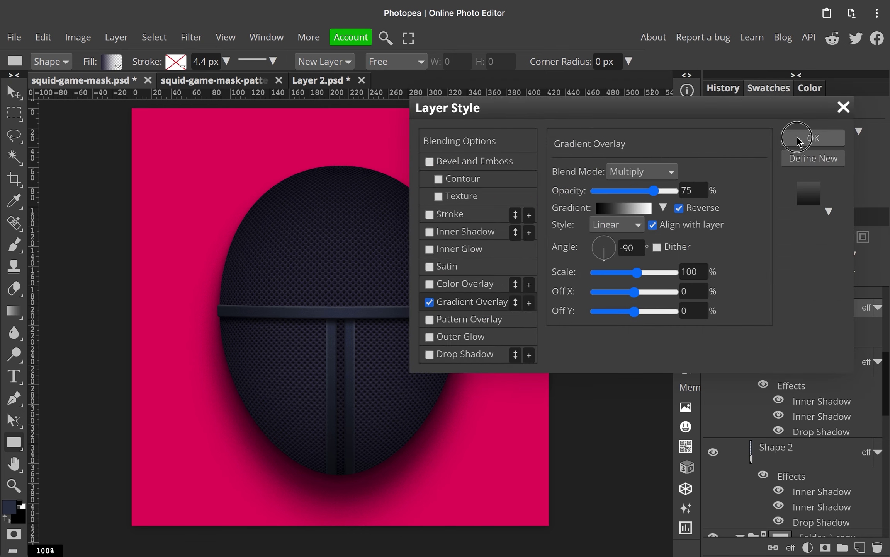
{"action": "left_click", "coordinate": [797, 137]}
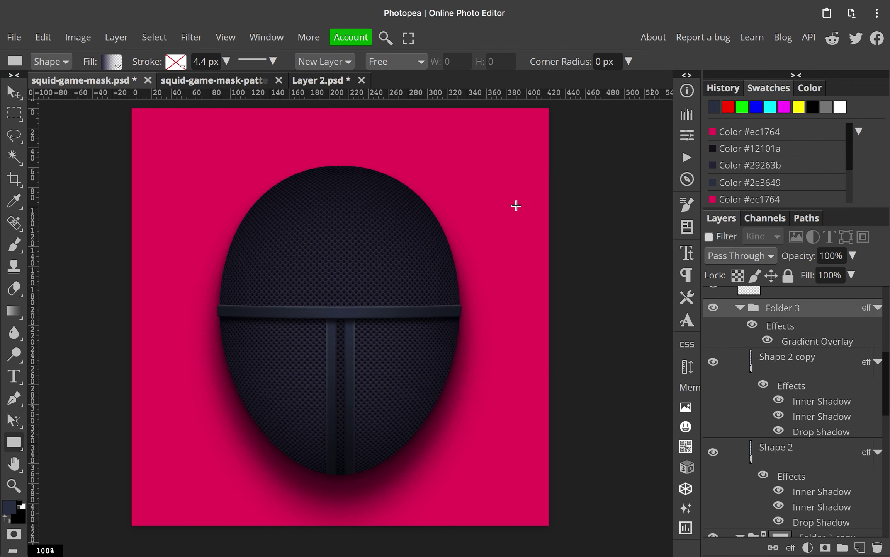
{"action": "scroll", "coordinate": [796, 406], "scroll_direction": "down", "scroll_amount": 5}
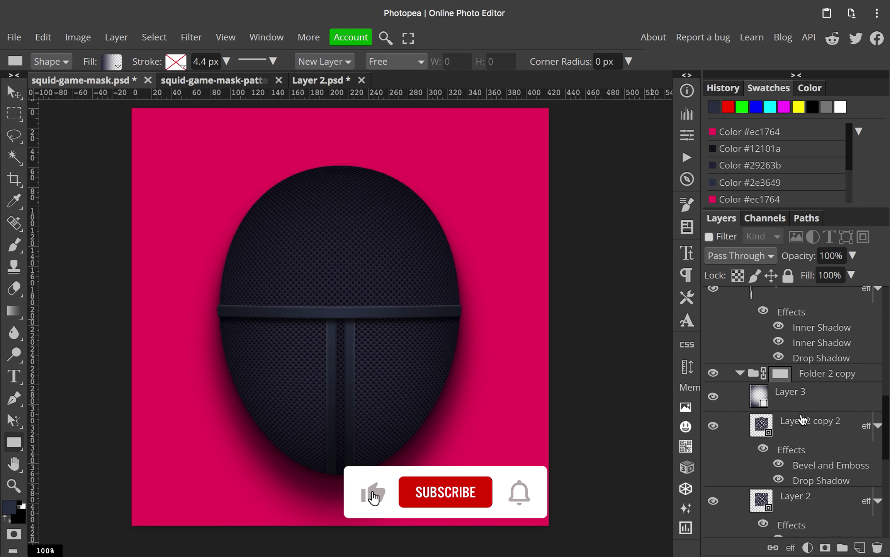
{"action": "scroll", "coordinate": [802, 419], "scroll_direction": "down", "scroll_amount": 3}
{"action": "scroll", "coordinate": [796, 386], "scroll_direction": "up", "scroll_amount": 1}
{"action": "left_click", "coordinate": [793, 347]}
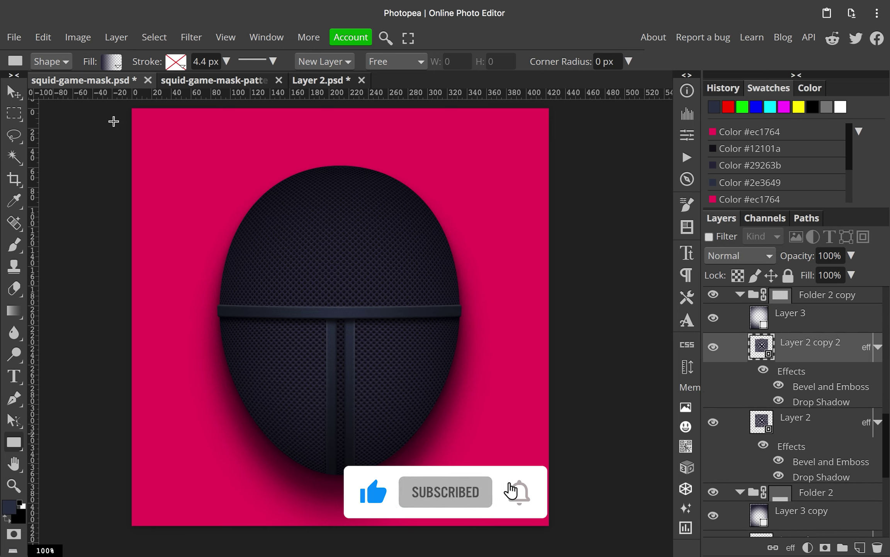
Draw a white square on the mask's forehead.
{"action": "left_click", "coordinate": [112, 61]}
{"action": "left_click", "coordinate": [177, 88]}
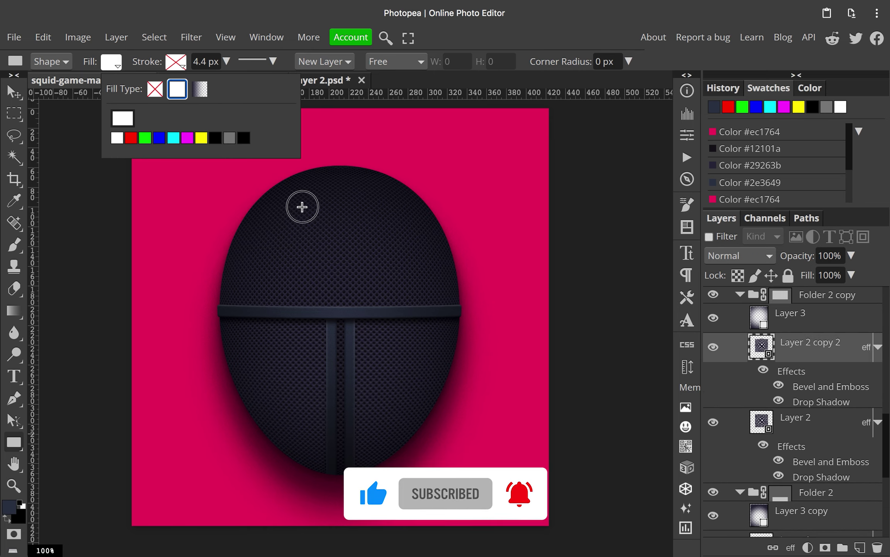
{"action": "left_click_drag", "start_coordinate": [302, 207], "coordinate": [380, 289]}
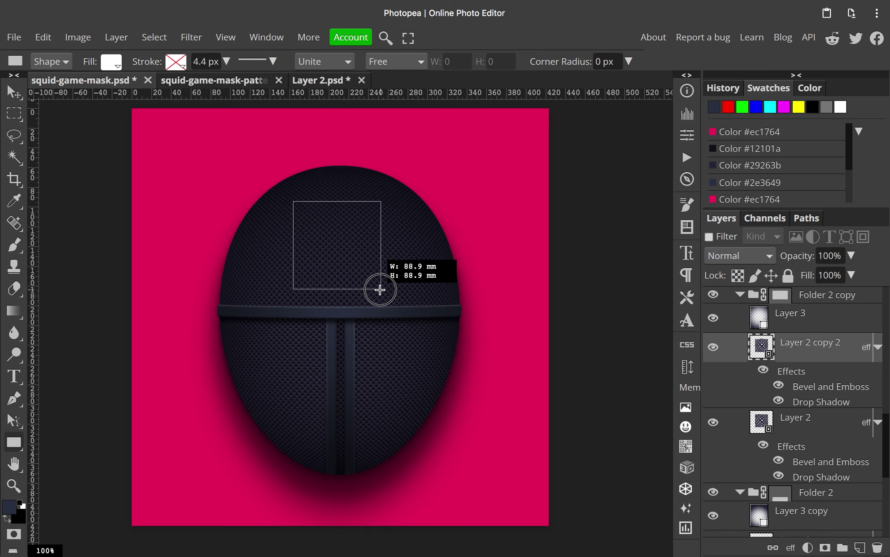
{"action": "left_click_drag", "start_coordinate": [380, 289], "coordinate": [381, 289]}
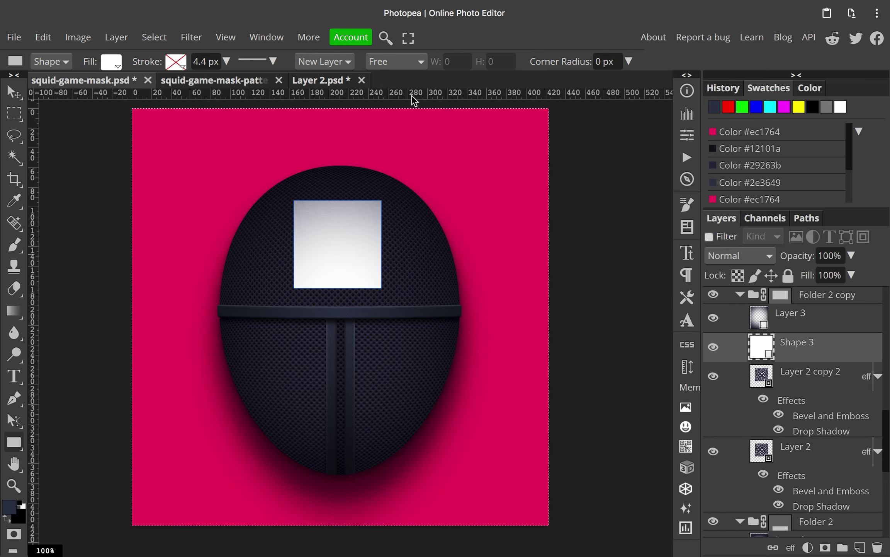
{"action": "key", "text": "v"}
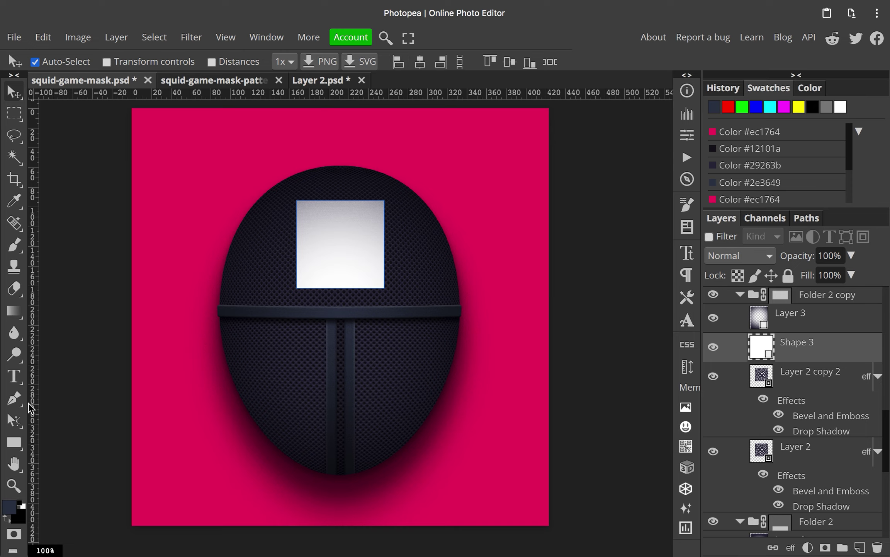
Give the square no fill and a solid white 35 px outline.
{"action": "left_click", "coordinate": [14, 443]}
{"action": "left_click", "coordinate": [111, 61]}
{"action": "left_click", "coordinate": [176, 62]}
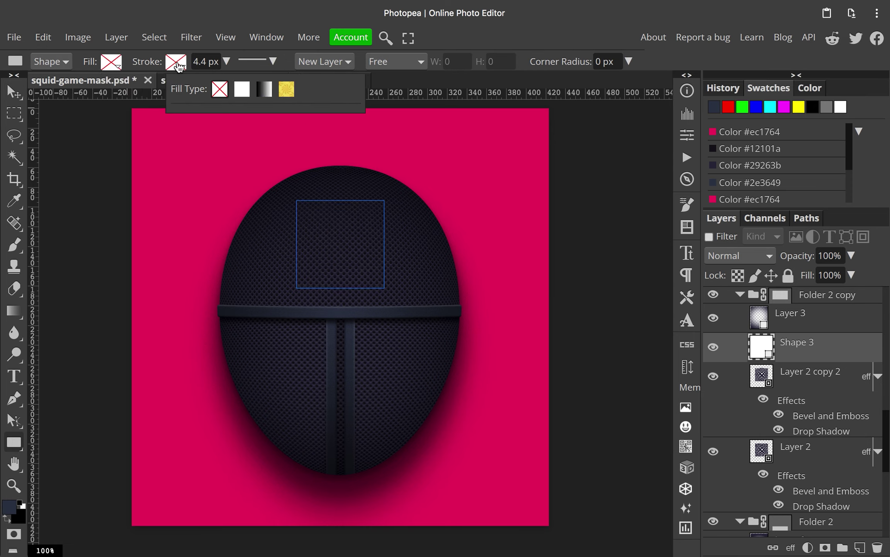
{"action": "left_click", "coordinate": [242, 90]}
{"action": "left_click", "coordinate": [177, 62]}
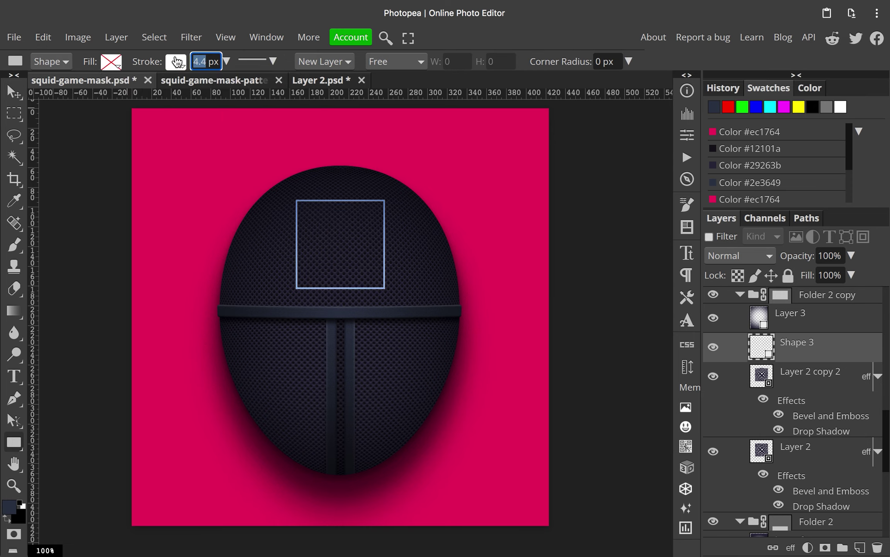
{"action": "type", "text": "20"}
{"action": "key", "text": "Return"}
{"action": "scroll", "coordinate": [831, 348], "scroll_direction": "up", "scroll_amount": 10}
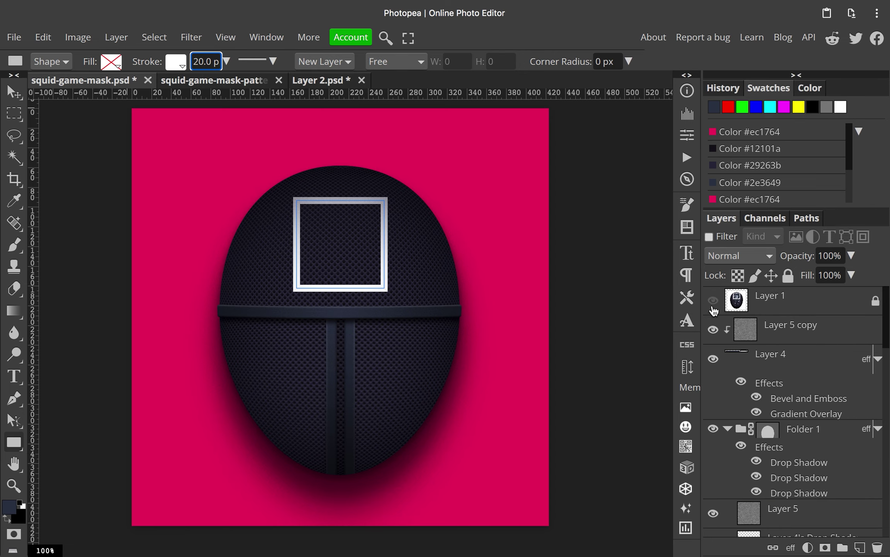
{"action": "scroll", "coordinate": [825, 377], "scroll_direction": "down", "scroll_amount": 5}
{"action": "scroll", "coordinate": [825, 376], "scroll_direction": "down", "scroll_amount": 3}
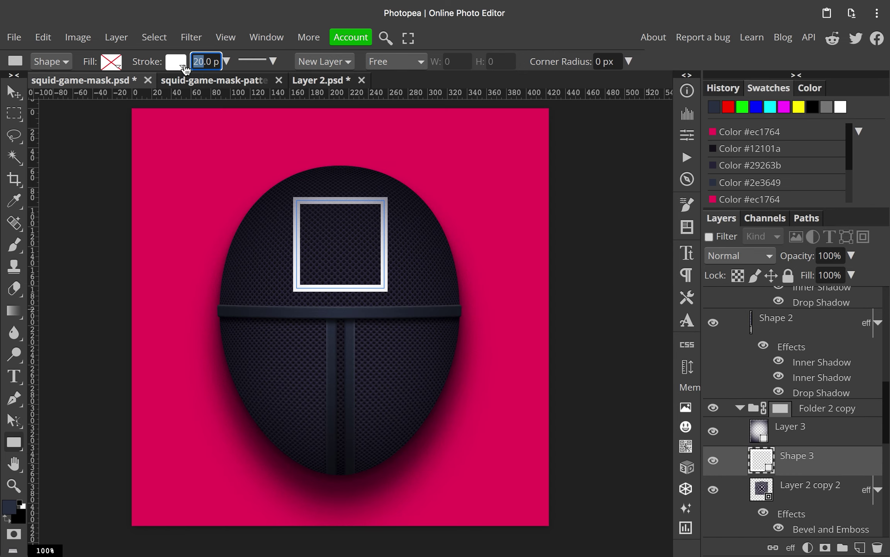
{"action": "type", "text": "35"}
{"action": "key", "text": "Return"}
Convert Shape 3 to a smart object and clip it to the mesh layer below.
{"action": "left_click", "coordinate": [760, 430]}
{"action": "right_click", "coordinate": [760, 460]}
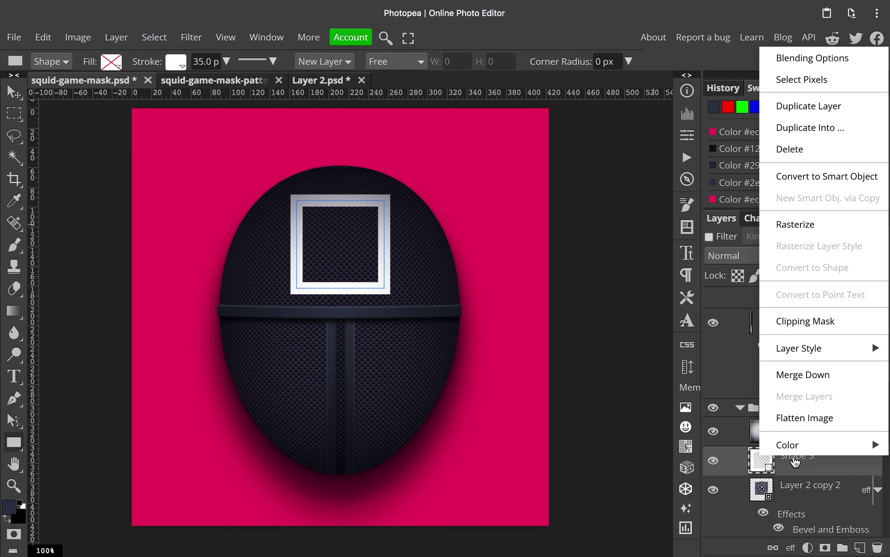
{"action": "left_click", "coordinate": [804, 178]}
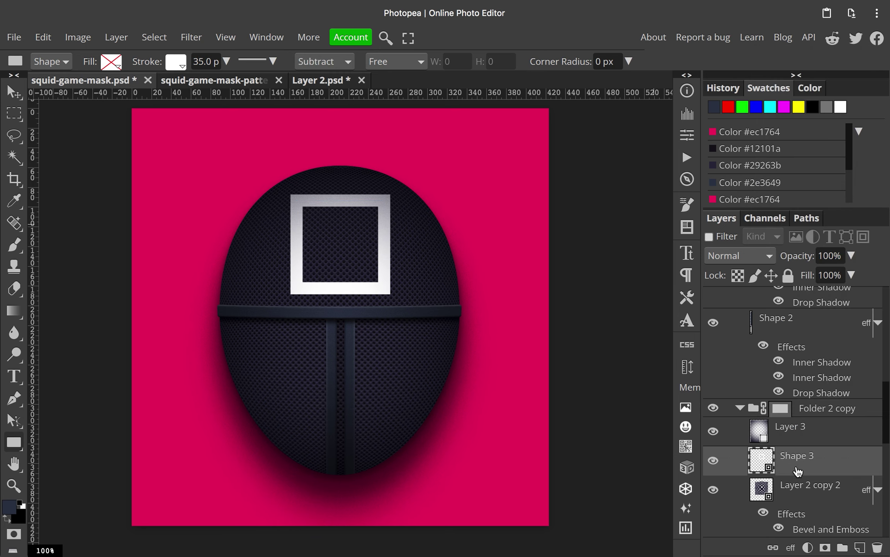
{"action": "right_click", "coordinate": [797, 471]}
{"action": "left_click", "coordinate": [816, 325]}
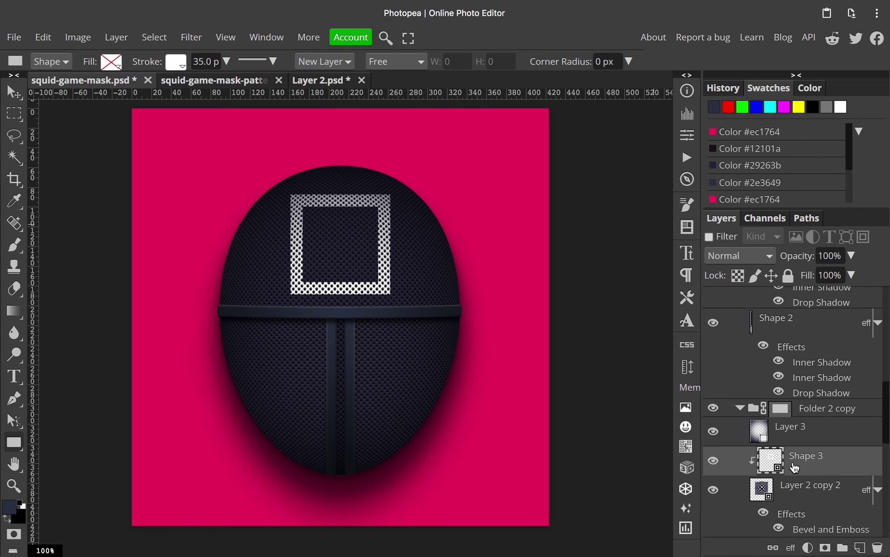
{"action": "key", "text": "ctrl+t"}
{"action": "left_click", "coordinate": [598, 62]}
{"action": "left_click", "coordinate": [93, 62]}
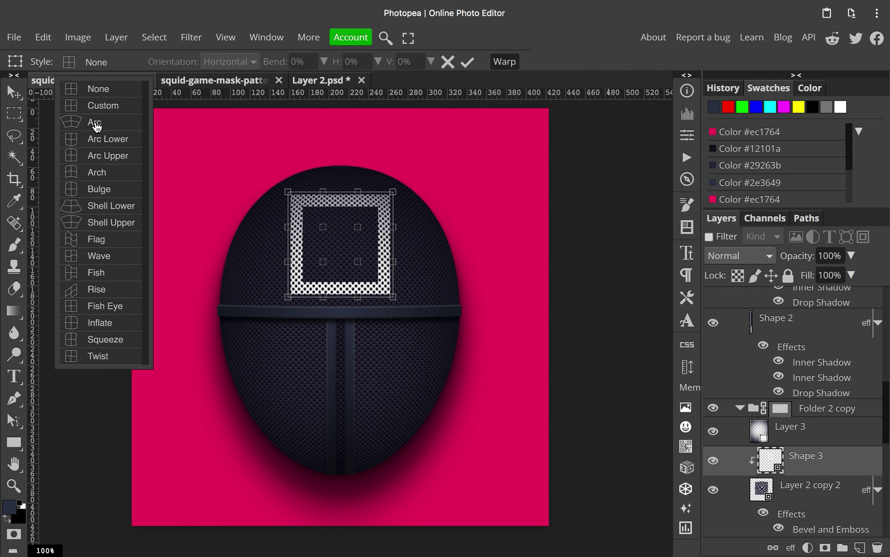
Apply an Arc warp of about 5% bend, bowing the sides and arching the top edge.
{"action": "left_click", "coordinate": [95, 123]}
{"action": "left_click_drag", "start_coordinate": [247, 66], "coordinate": [257, 67]}
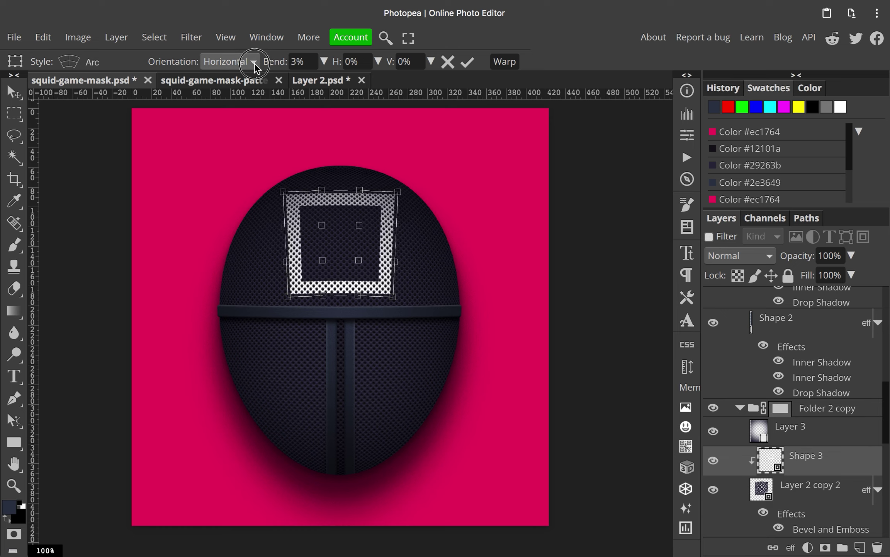
{"action": "left_click_drag", "start_coordinate": [257, 67], "coordinate": [391, 62]}
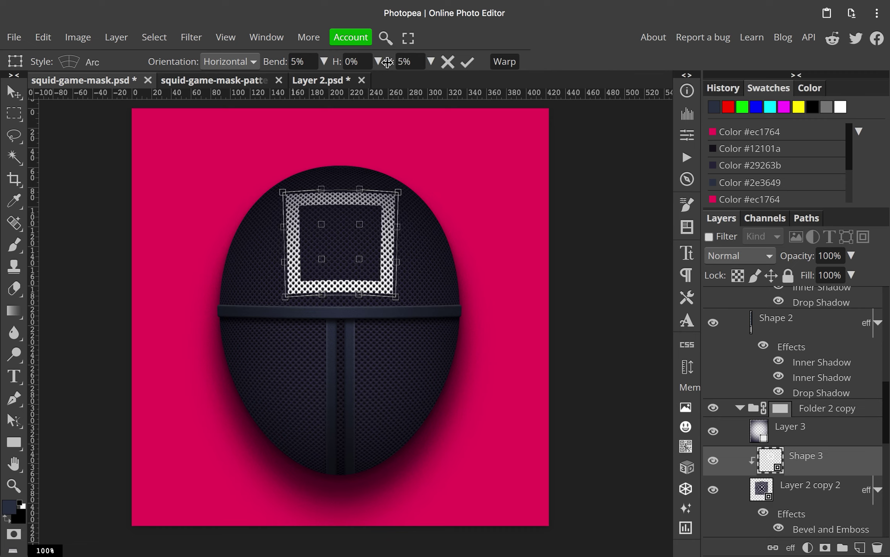
{"action": "left_click_drag", "start_coordinate": [286, 231], "coordinate": [280, 227]}
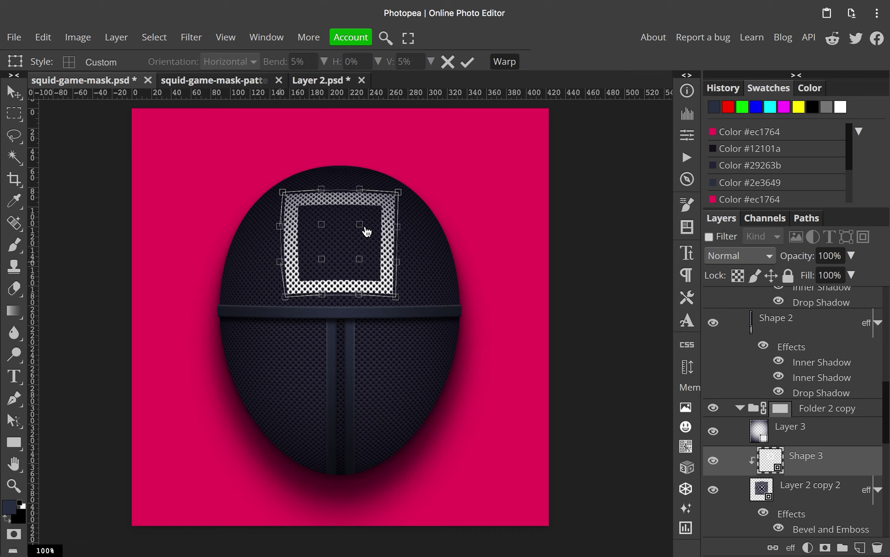
{"action": "left_click_drag", "start_coordinate": [397, 262], "coordinate": [401, 259]}
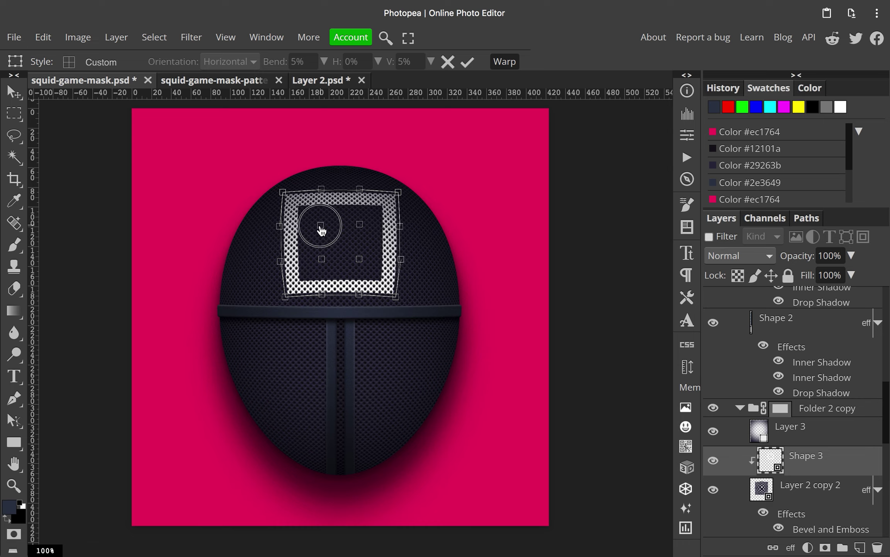
{"action": "left_click_drag", "start_coordinate": [322, 259], "coordinate": [319, 258]}
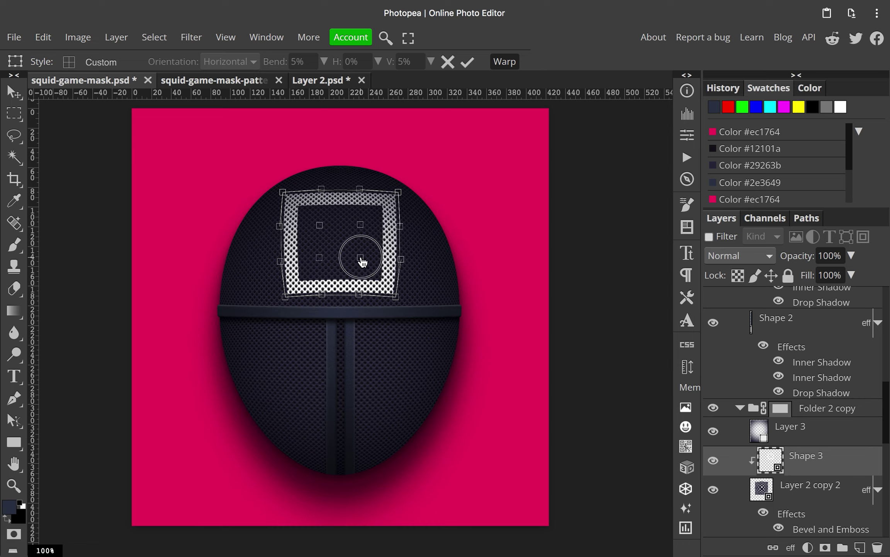
{"action": "left_click_drag", "start_coordinate": [323, 193], "coordinate": [360, 186]}
{"action": "left_click", "coordinate": [468, 61]}
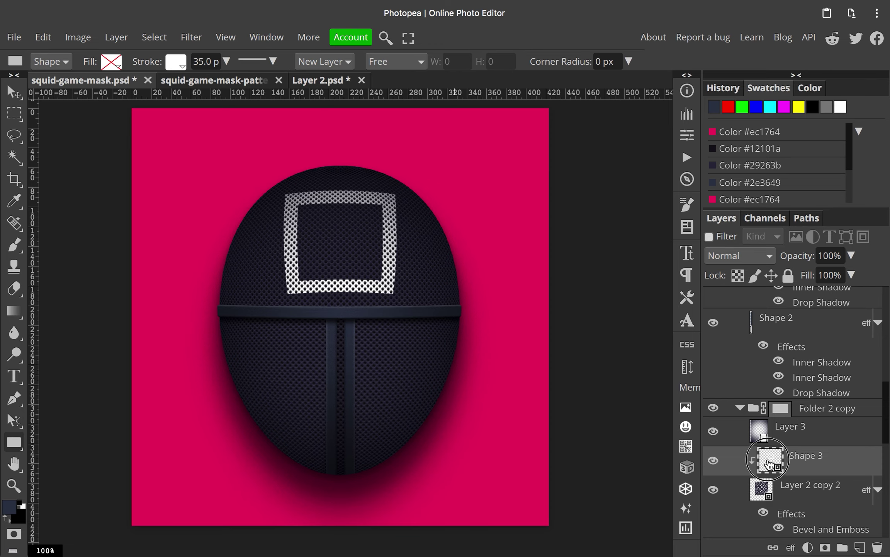
In the Shape 3 smart object, duplicate the square, round it into a circle, and save.
{"action": "double_click", "coordinate": [770, 464]}
{"action": "key", "text": "ctrl+j"}
{"action": "left_click", "coordinate": [687, 136]}
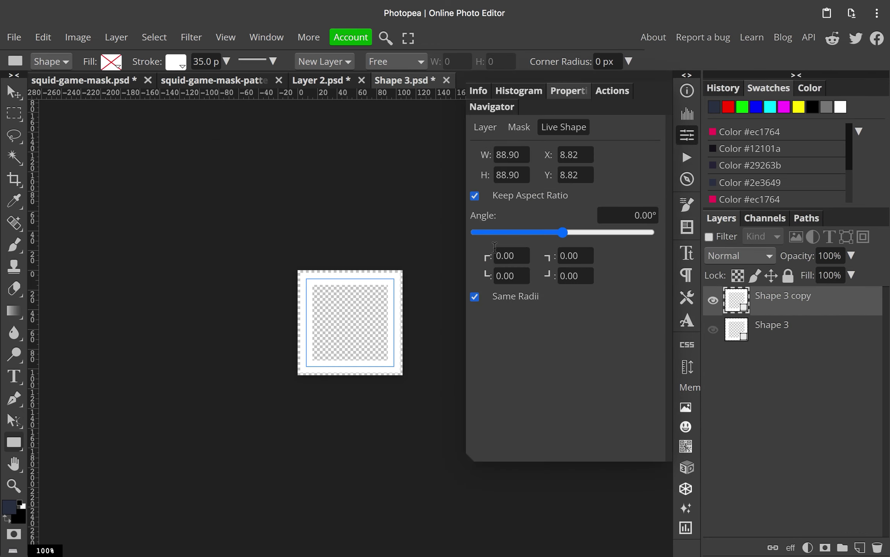
{"action": "left_click_drag", "start_coordinate": [488, 256], "coordinate": [682, 263]}
{"action": "left_click", "coordinate": [728, 311]}
{"action": "key", "text": "ctrl+s"}
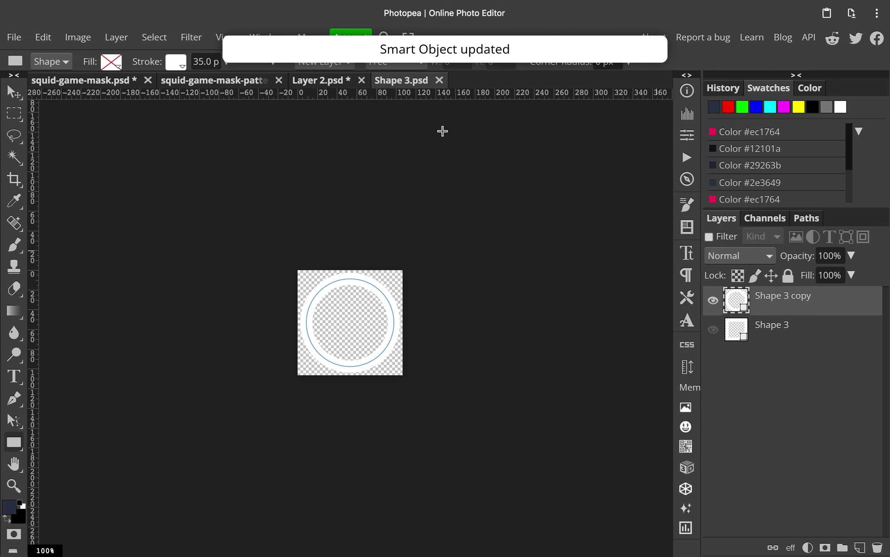
{"action": "left_click", "coordinate": [107, 83]}
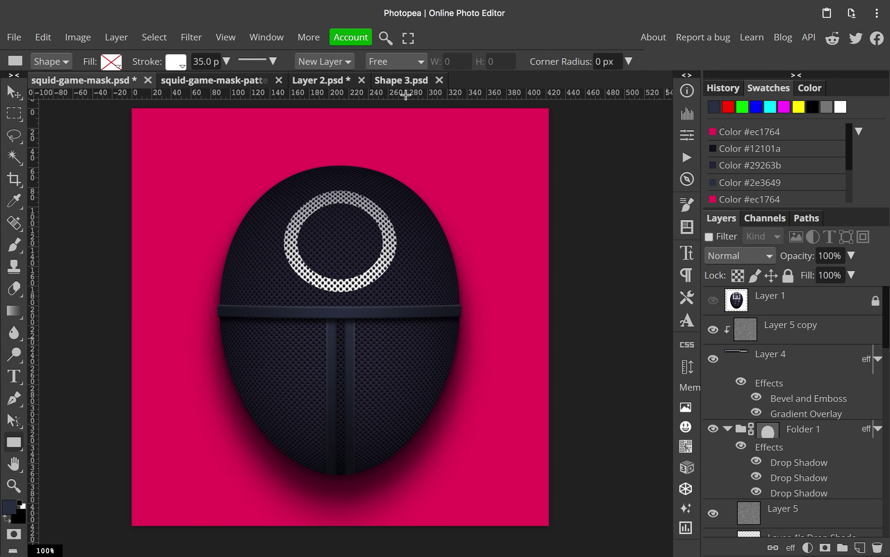
Copy the teal spiral logo image from Chrome and paste it into the smart object.
{"action": "left_click", "coordinate": [404, 81]}
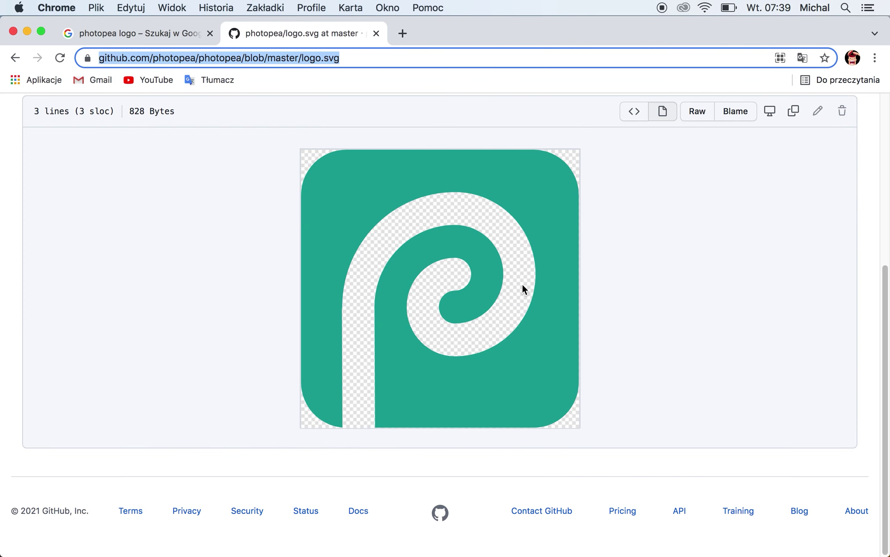
{"action": "right_click", "coordinate": [379, 175]}
{"action": "left_click", "coordinate": [446, 209]}
{"action": "key", "text": "super+Tab"}
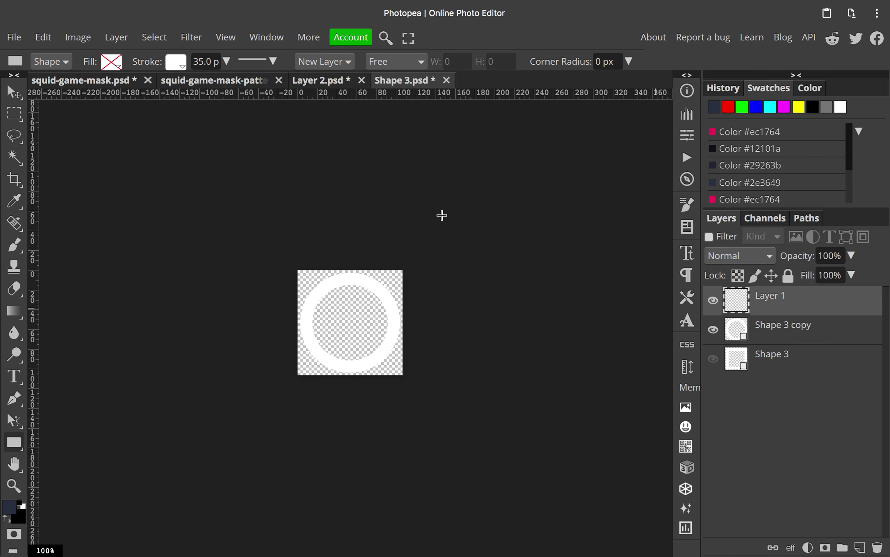
{"action": "key", "text": "super+v"}
Scale the pasted logo down to fit the canvas with Free Transform and save.
{"action": "key", "text": "super+t"}
{"action": "left_click_drag", "start_coordinate": [437, 409], "coordinate": [402, 374]}
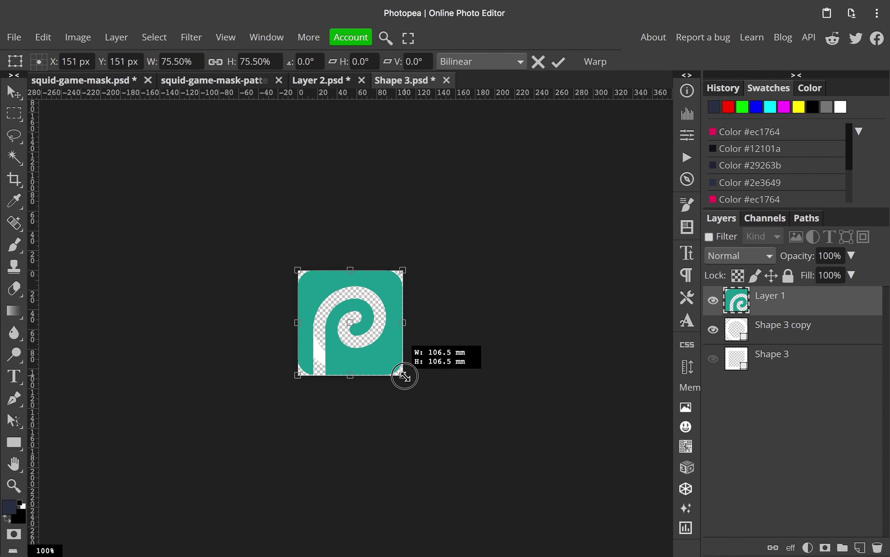
{"action": "key", "text": "Return"}
{"action": "key", "text": "ctrl+s"}
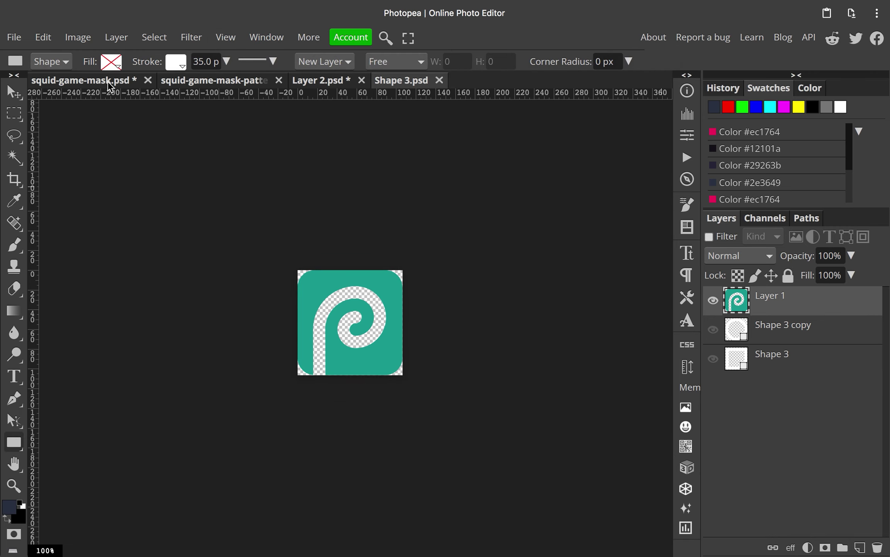
{"action": "left_click", "coordinate": [110, 82]}
{"action": "scroll", "coordinate": [802, 410], "scroll_direction": "down", "scroll_amount": 3}
Add a white Color Overlay effect to the Shape 3 logo layer.
{"action": "scroll", "coordinate": [802, 409], "scroll_direction": "down", "scroll_amount": 3}
{"action": "left_click", "coordinate": [791, 547]}
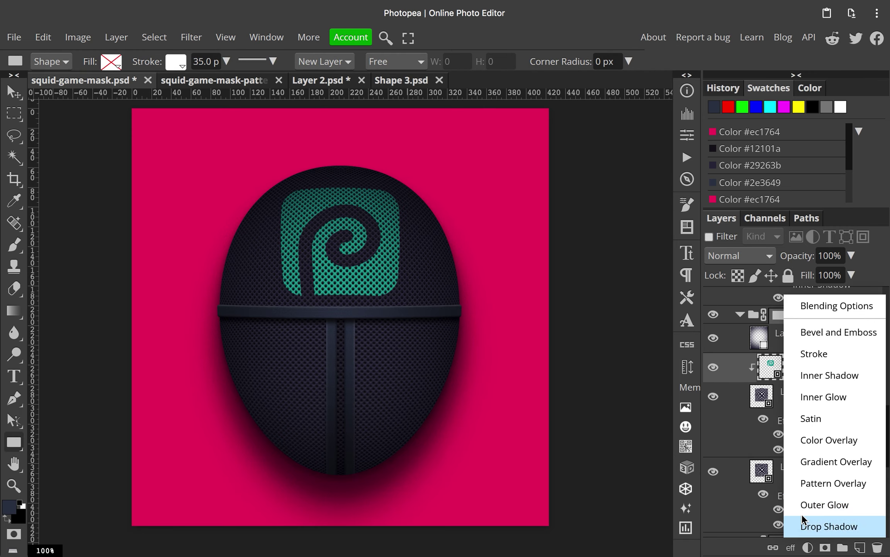
{"action": "left_click", "coordinate": [833, 437]}
{"action": "left_click", "coordinate": [790, 141]}
Set Shape 3's layer opacity to 90% and save the mask document.
{"action": "left_click", "coordinate": [830, 256]}
{"action": "type", "text": "90"}
{"action": "key", "text": "Return"}
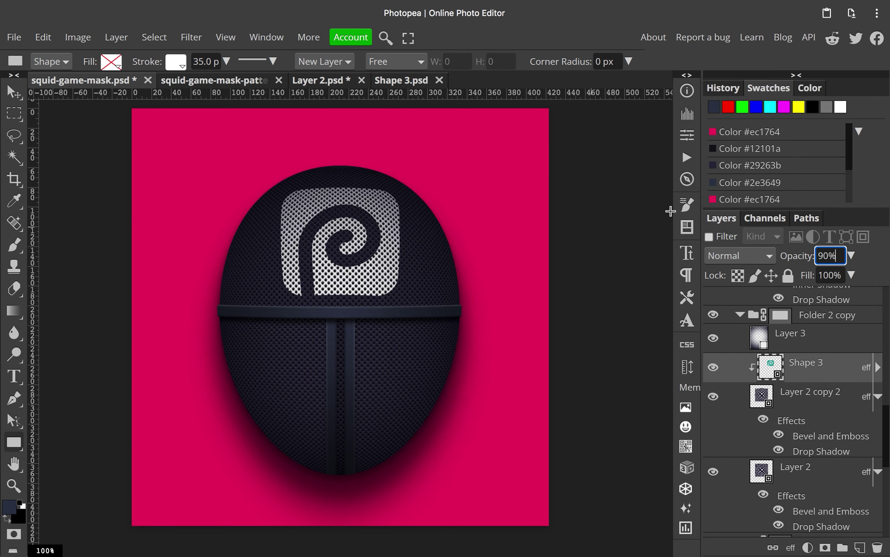
{"action": "left_click", "coordinate": [871, 264]}
{"action": "key", "text": "ctrl+s"}
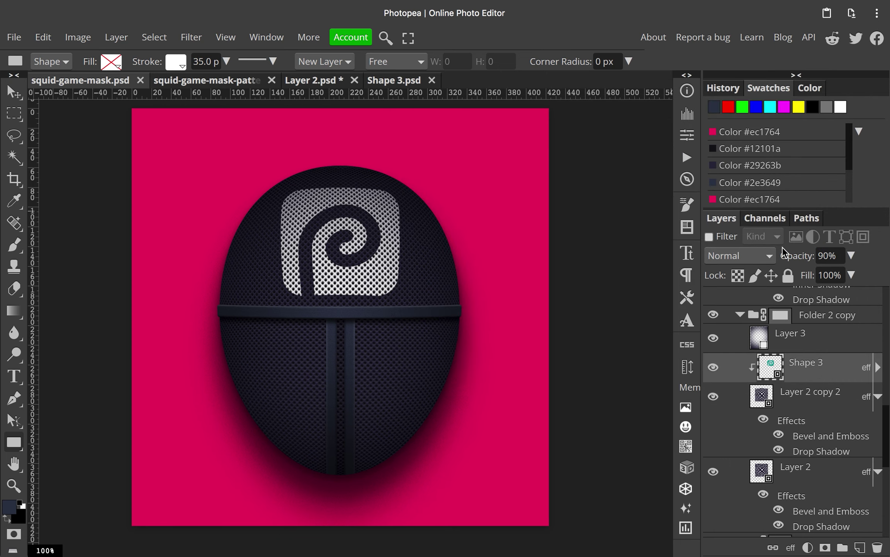
Scroll around the canvas to inspect the white forehead logo through the dotted mesh.
{"action": "scroll", "coordinate": [338, 295], "scroll_direction": "up", "scroll_amount": 5}
{"action": "scroll", "coordinate": [288, 278], "scroll_direction": "up", "scroll_amount": 3}
{"action": "scroll", "coordinate": [391, 254], "scroll_direction": "down", "scroll_amount": 3}
{"action": "scroll", "coordinate": [331, 254], "scroll_direction": "down", "scroll_amount": 3}
{"action": "scroll", "coordinate": [492, 294], "scroll_direction": "up", "scroll_amount": 5}
{"action": "scroll", "coordinate": [433, 392], "scroll_direction": "up", "scroll_amount": 5}
{"action": "scroll", "coordinate": [334, 367], "scroll_direction": "right", "scroll_amount": 5}
{"action": "scroll", "coordinate": [207, 173], "scroll_direction": "right", "scroll_amount": 5}
{"action": "scroll", "coordinate": [377, 175], "scroll_direction": "down", "scroll_amount": 5}
{"action": "scroll", "coordinate": [393, 215], "scroll_direction": "down", "scroll_amount": 5}
{"action": "scroll", "coordinate": [393, 214], "scroll_direction": "right", "scroll_amount": 3}
{"action": "scroll", "coordinate": [374, 209], "scroll_direction": "down", "scroll_amount": 5}
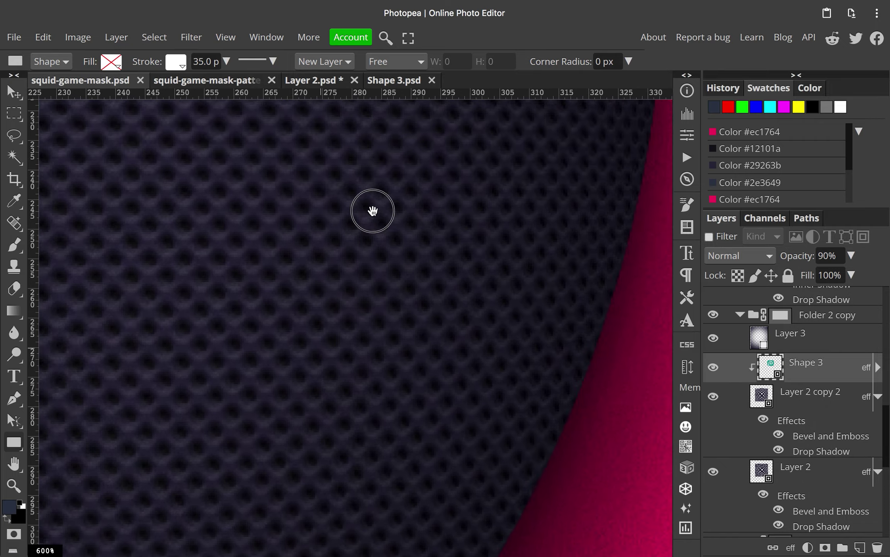
{"action": "scroll", "coordinate": [389, 207], "scroll_direction": "down", "scroll_amount": 3}
{"action": "scroll", "coordinate": [389, 207], "scroll_direction": "down", "scroll_amount": 3}
{"action": "scroll", "coordinate": [342, 328], "scroll_direction": "down", "scroll_amount": 3}
{"action": "scroll", "coordinate": [341, 327], "scroll_direction": "down", "scroll_amount": 2}
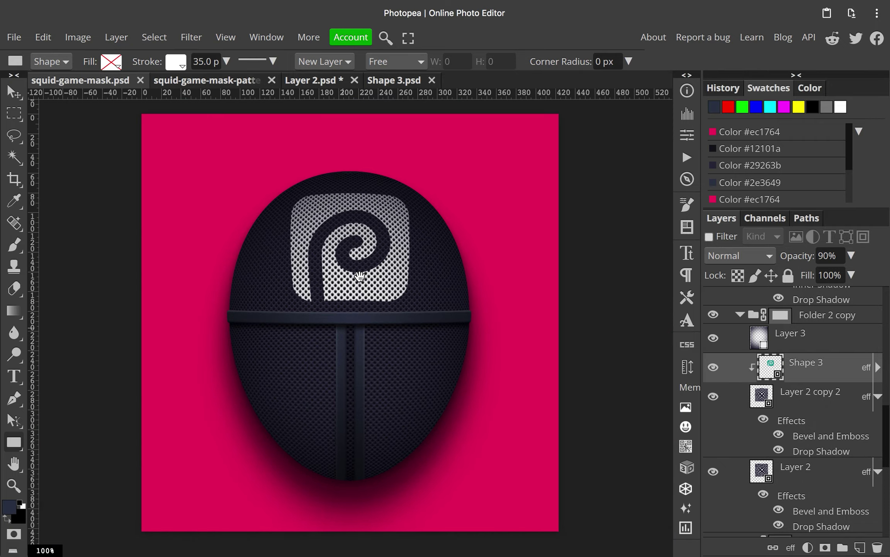